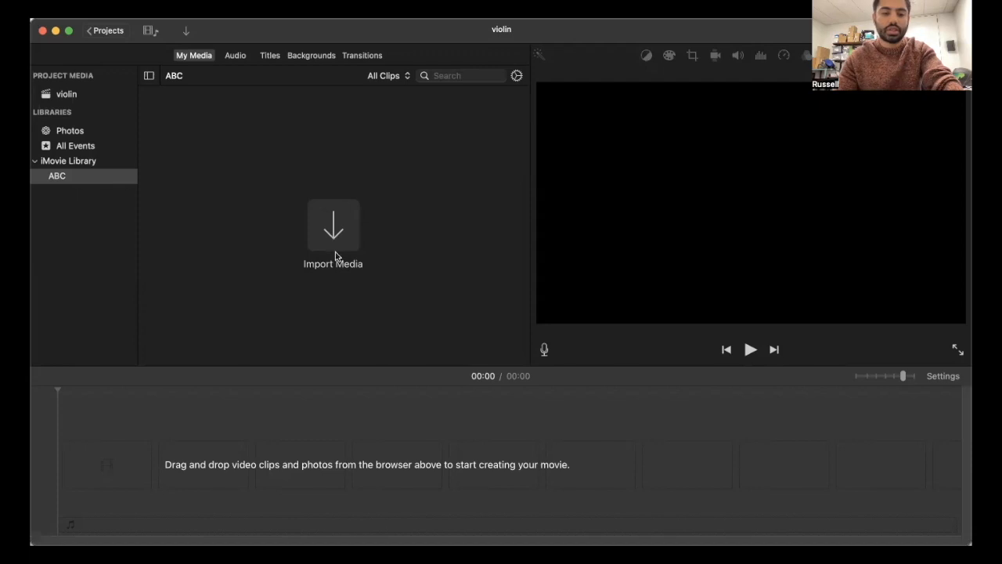
- Import "What It's Like To Drive A 2023 Porsche 911 GT3 RS (POV).mp4" from the Desktop into the ABC event
{"action": "left_click", "coordinate": [342, 229]}
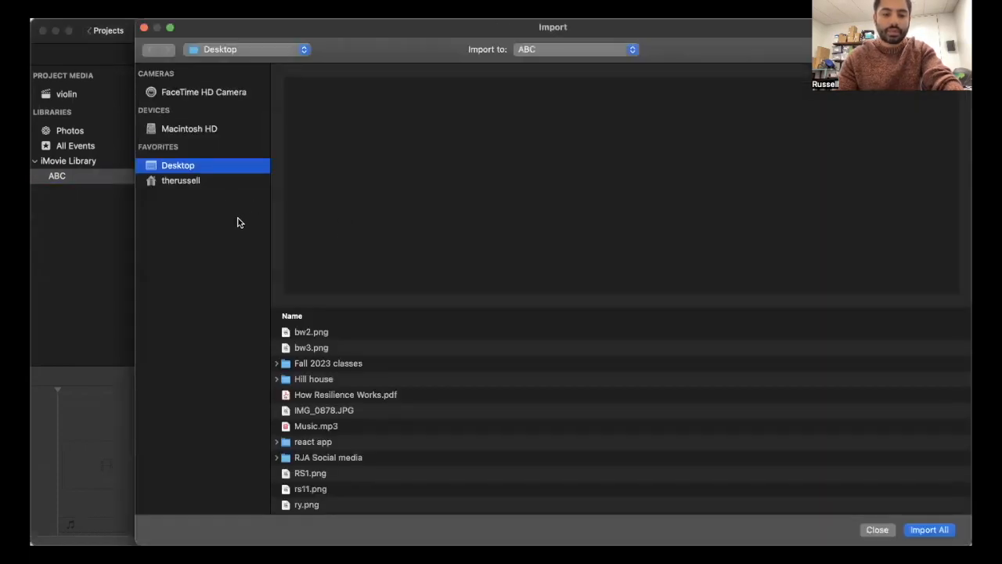
{"action": "scroll", "coordinate": [342, 366], "scroll_direction": "down", "scroll_amount": 3}
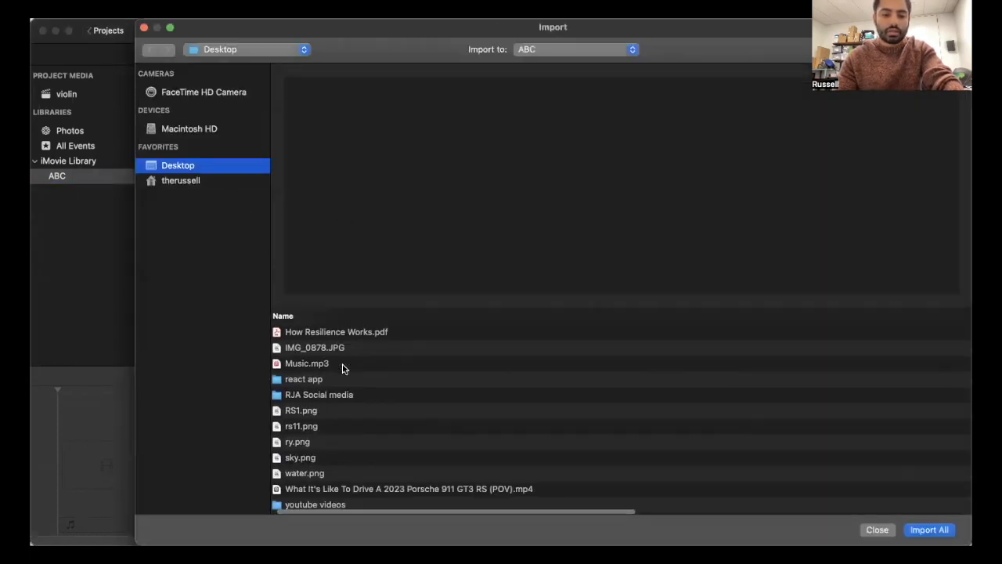
{"action": "left_click", "coordinate": [328, 492]}
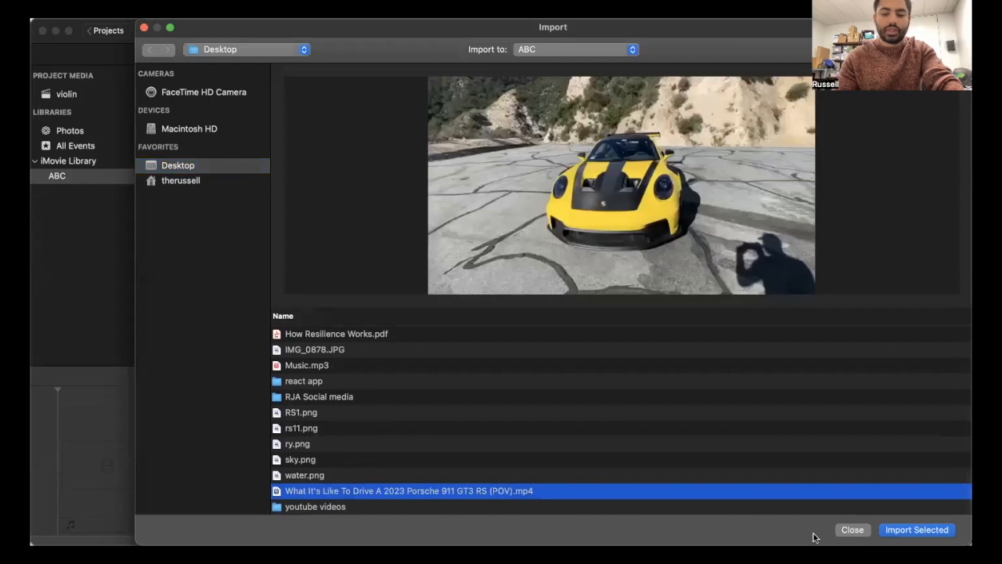
{"action": "left_click", "coordinate": [913, 533]}
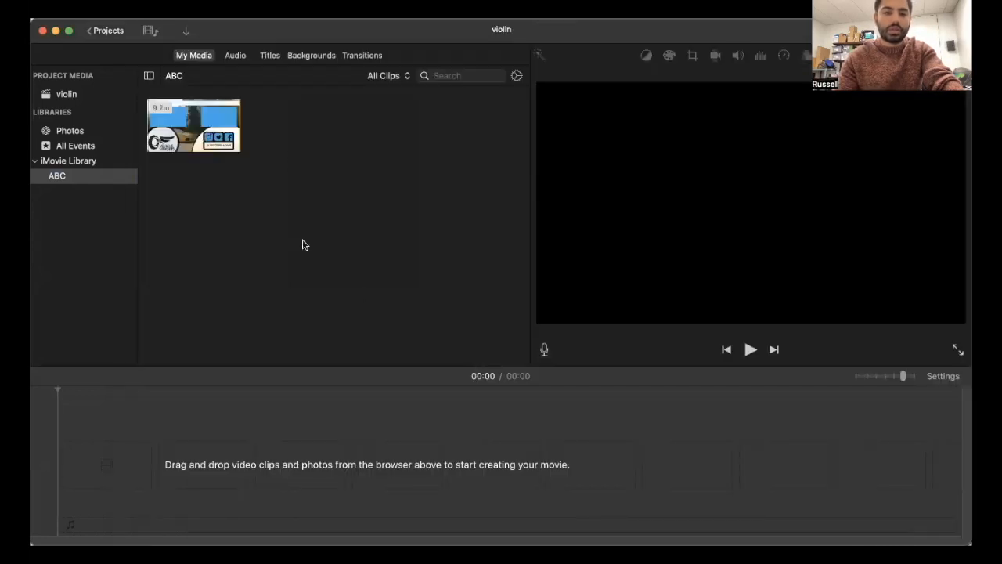
- Delete the imported Porsche video from the ABC event
{"action": "right_click", "coordinate": [339, 199]}
{"action": "left_click", "coordinate": [270, 211]}
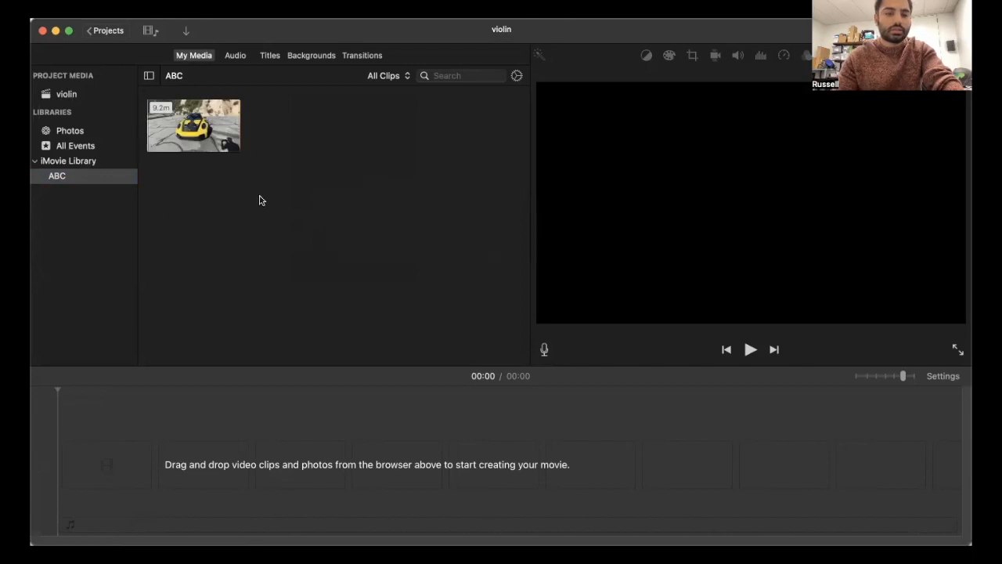
{"action": "right_click", "coordinate": [253, 175]}
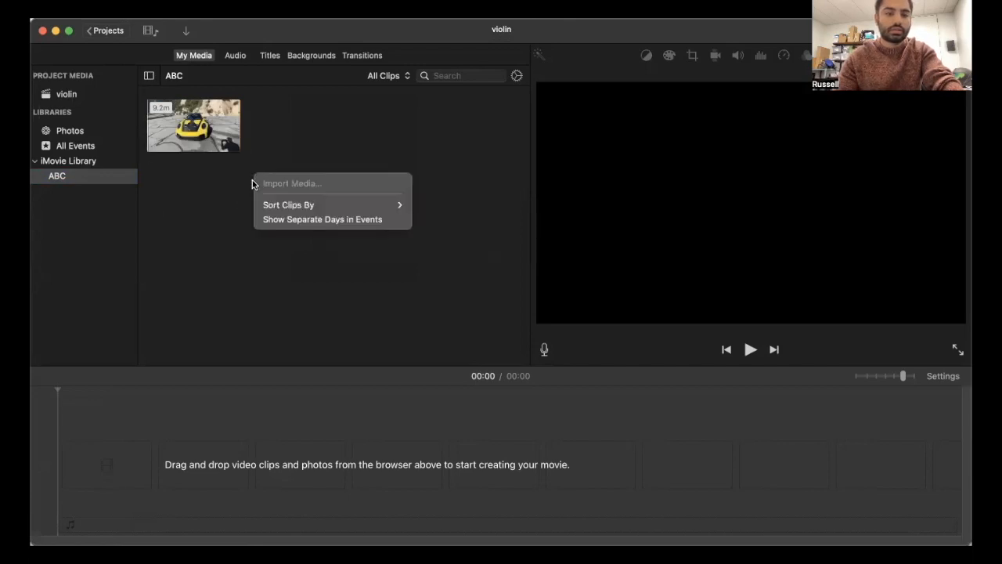
{"action": "left_click", "coordinate": [244, 199]}
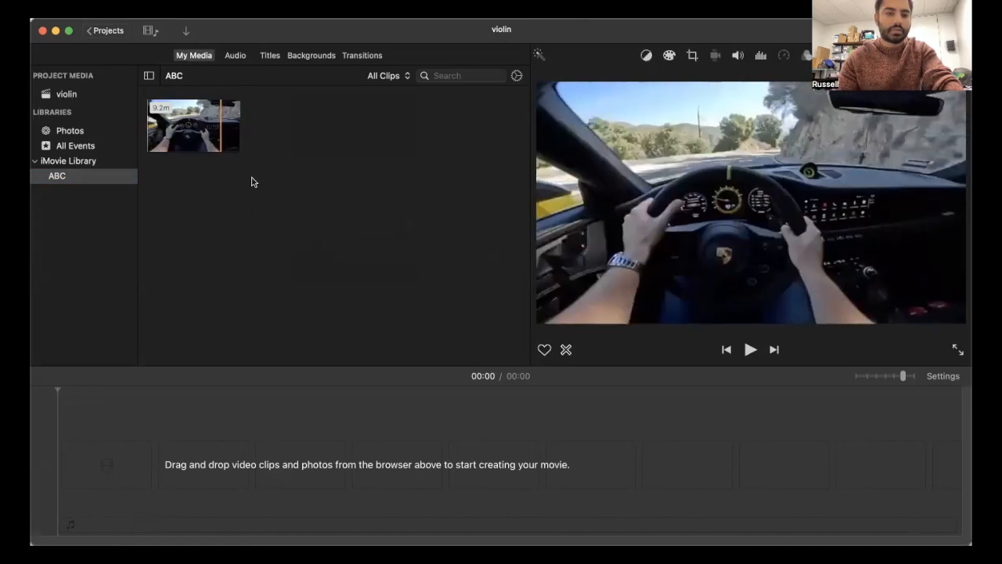
{"action": "right_click", "coordinate": [252, 182]}
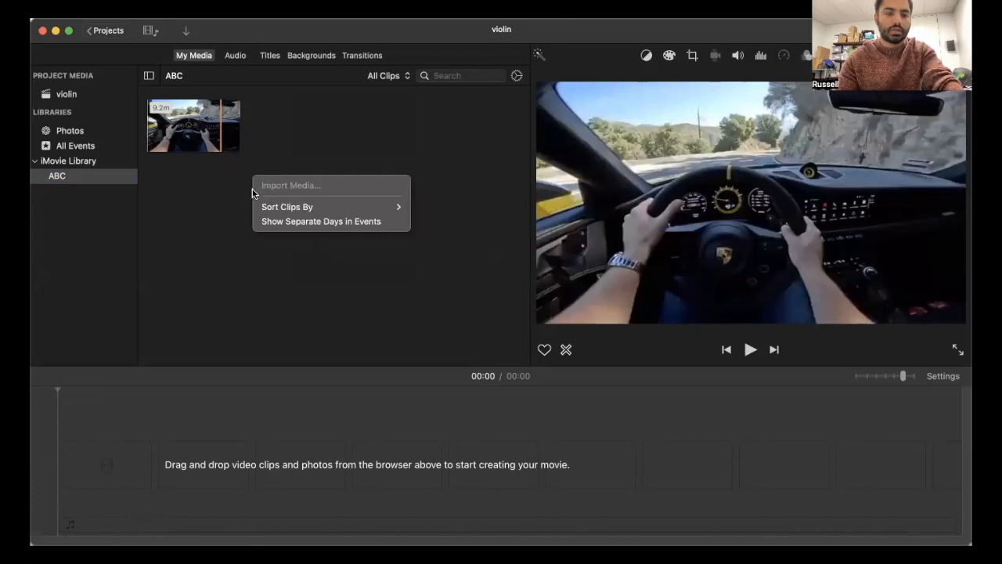
{"action": "left_click", "coordinate": [211, 194]}
{"action": "right_click", "coordinate": [193, 135]}
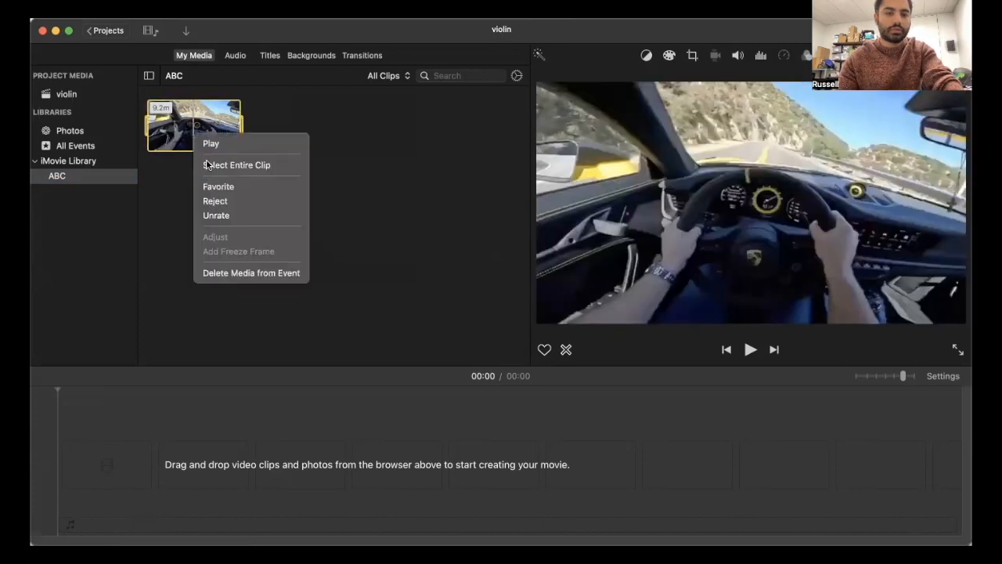
{"action": "left_click", "coordinate": [252, 273]}
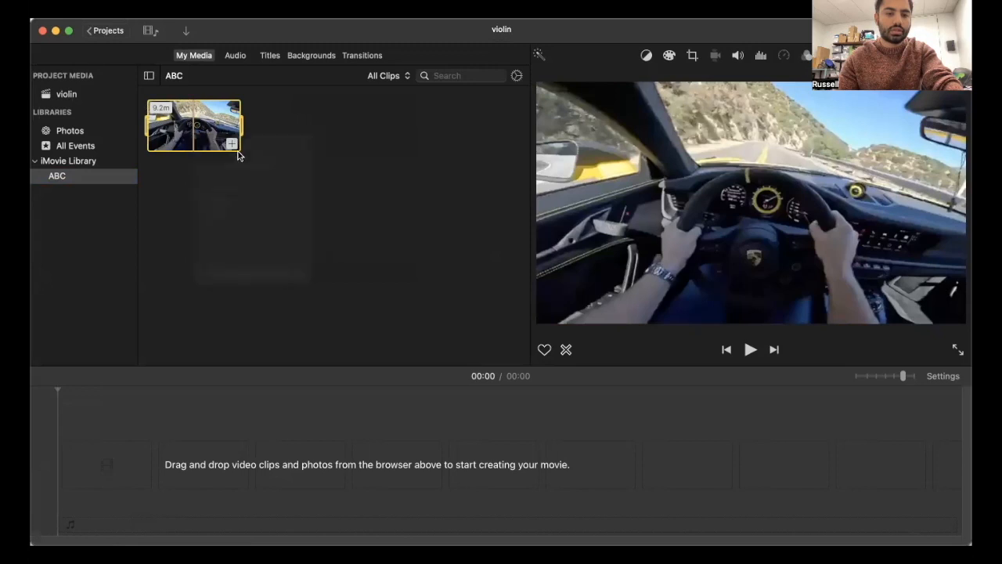
{"action": "left_click", "coordinate": [537, 237]}
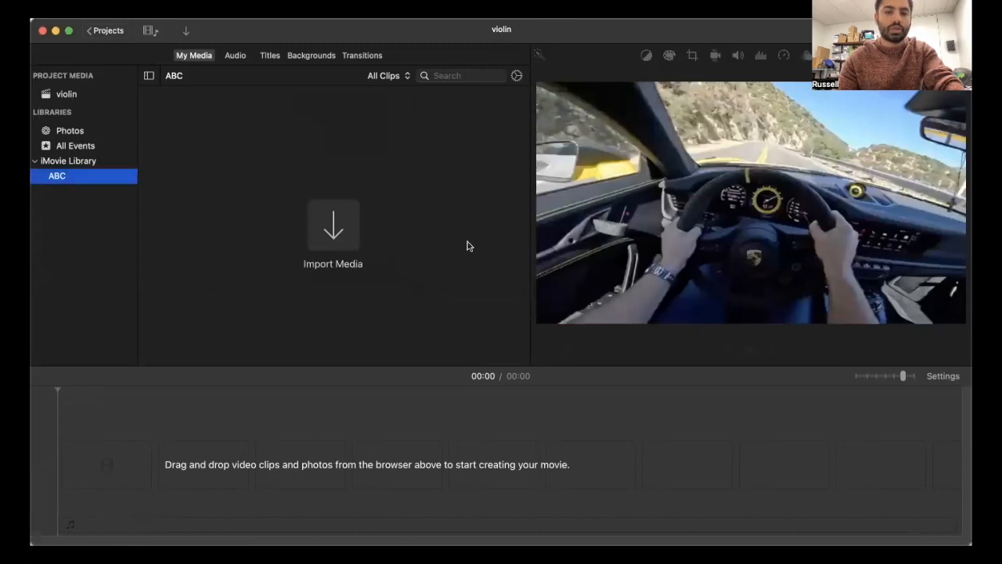
- Import Music.mp3 and the Porsche 911 GT3 RS mp4 together from the Desktop into the ABC event
{"action": "left_click", "coordinate": [334, 225]}
{"action": "scroll", "coordinate": [323, 502], "scroll_direction": "down", "scroll_amount": 4}
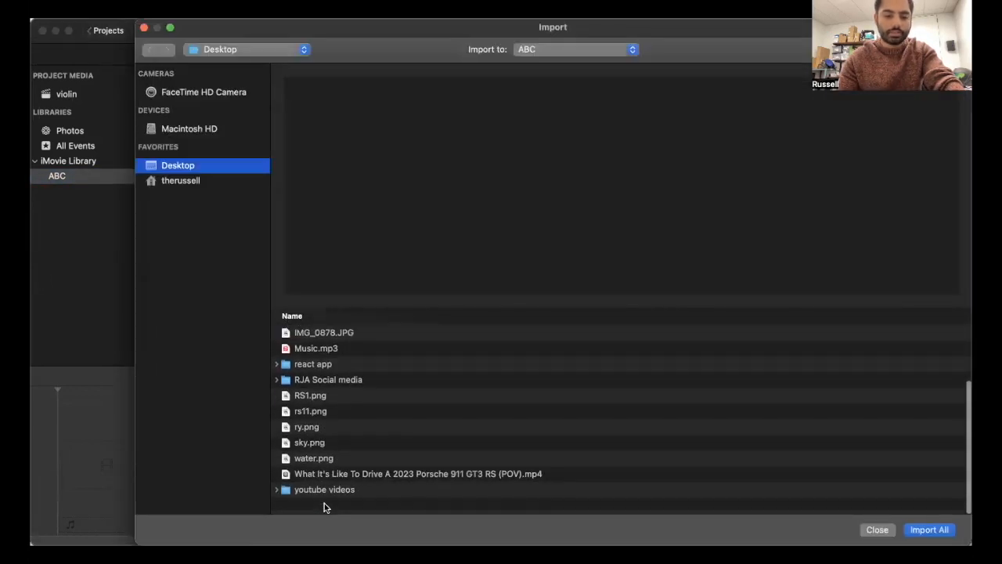
{"action": "left_click", "coordinate": [320, 493]}
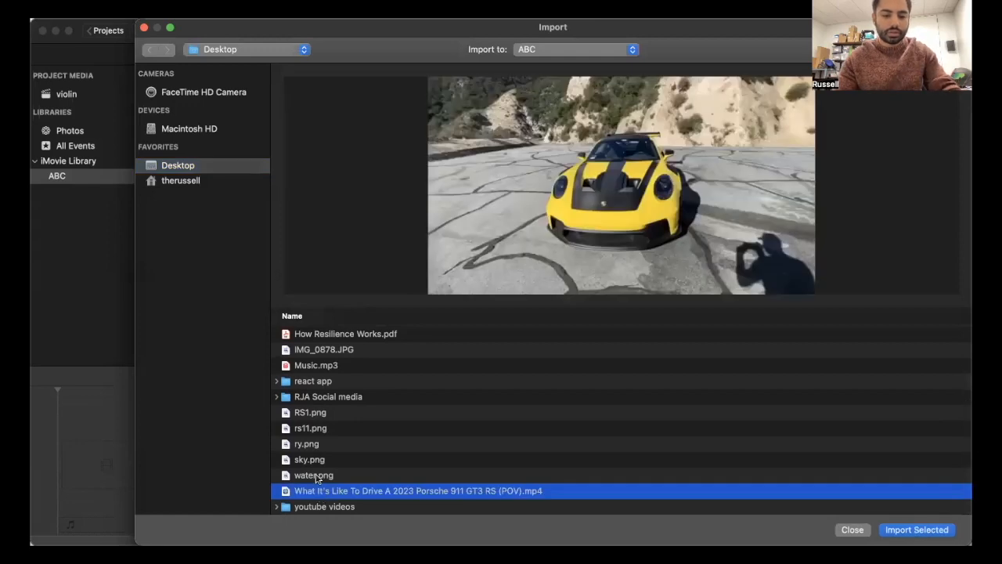
{"action": "left_click", "coordinate": [316, 366], "text": "super"}
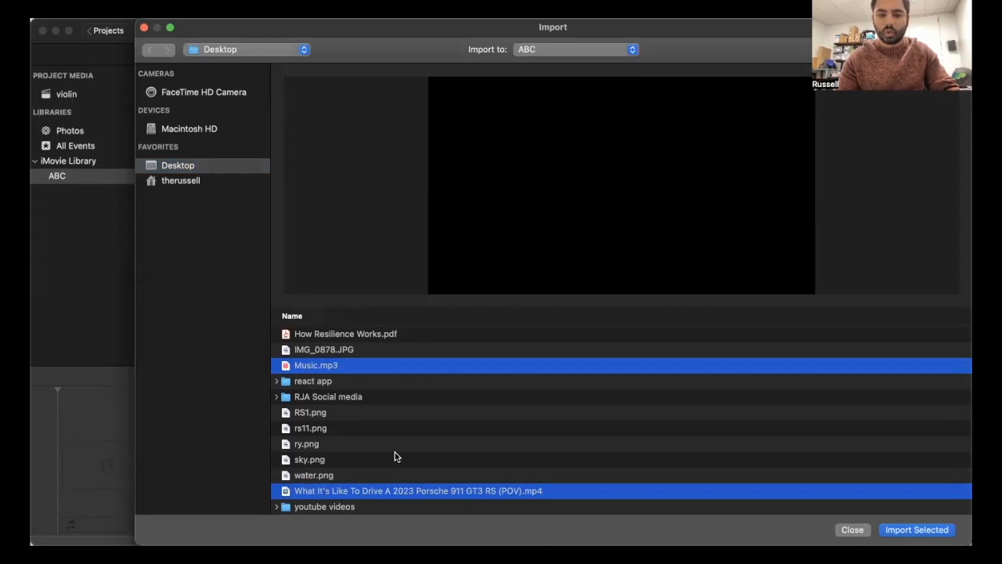
{"action": "left_click", "coordinate": [945, 530]}
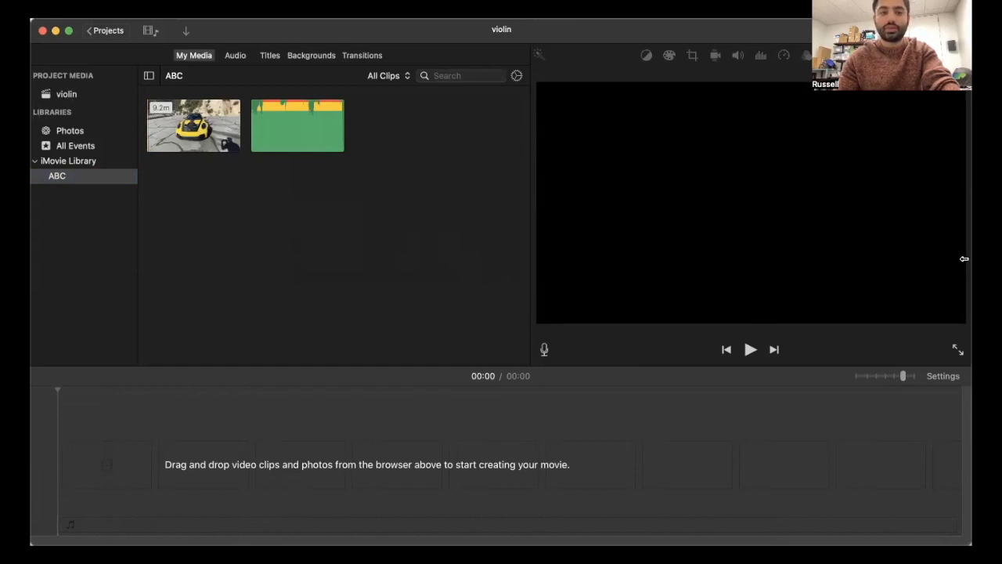
- Expand the window to fill the screen and place the whole Porsche video at the start of the timeline
{"action": "left_click_drag", "start_coordinate": [964, 258], "coordinate": [920, 269]}
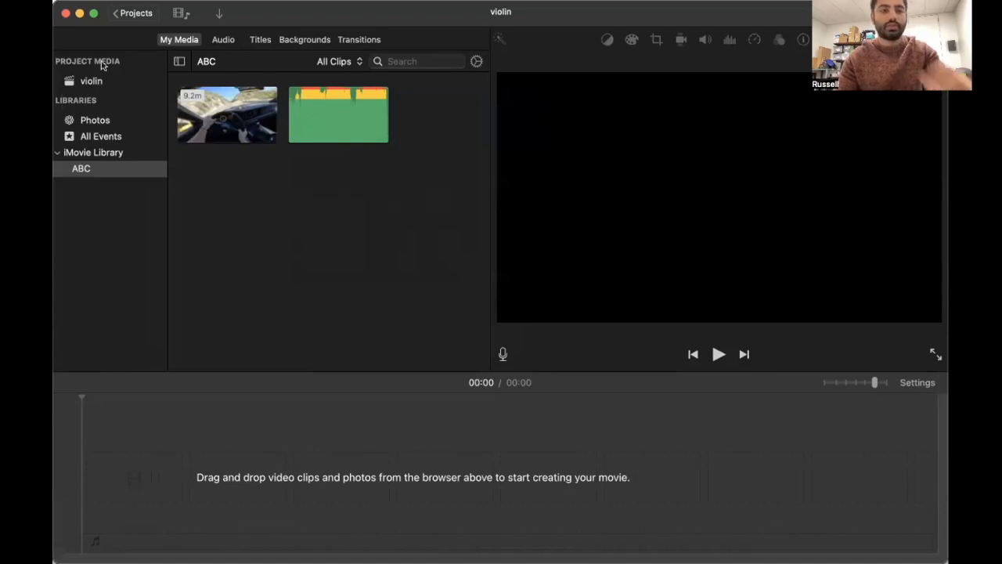
{"action": "left_click", "coordinate": [93, 14]}
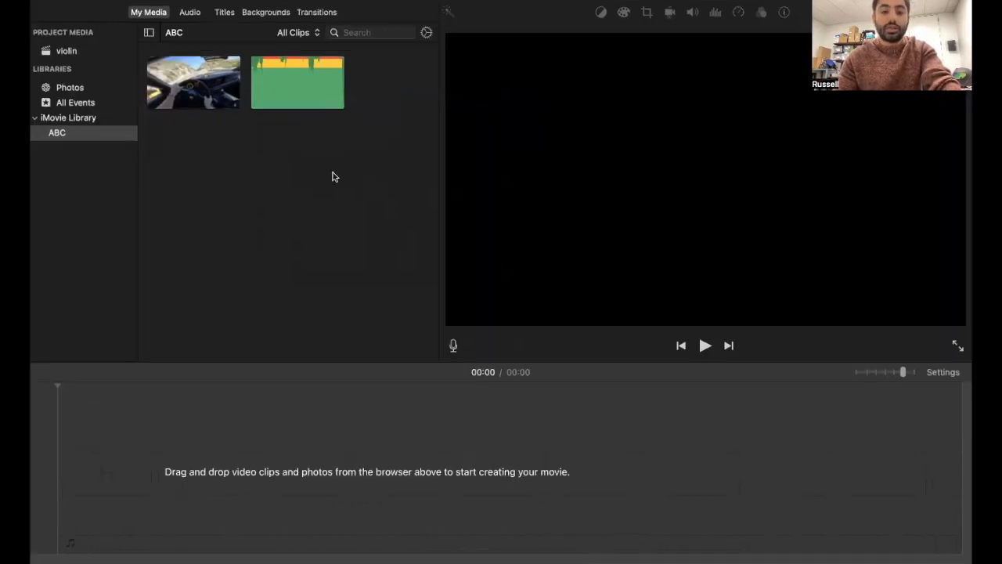
{"action": "left_click", "coordinate": [204, 87]}
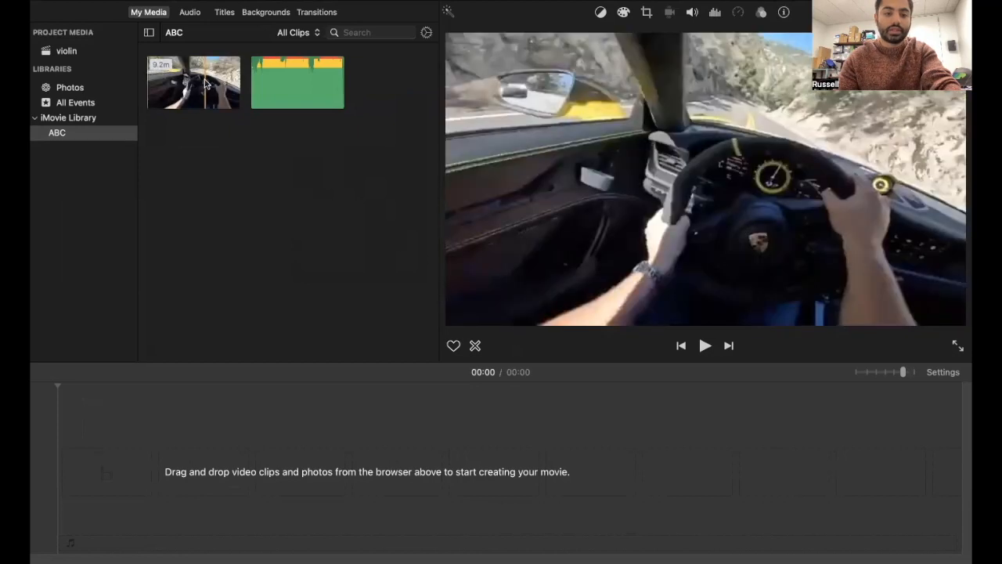
{"action": "left_click_drag", "start_coordinate": [206, 106], "coordinate": [105, 469]}
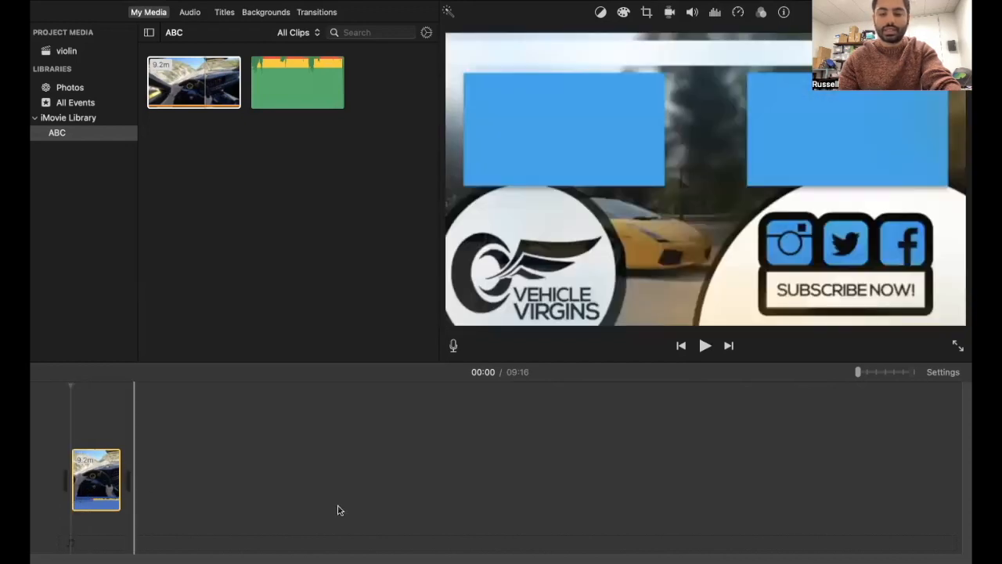
- Split the Porsche clip in the timeline at 00:34
{"action": "mouse_move", "coordinate": [859, 374]}
{"action": "left_mouse_down"}
{"action": "mouse_move", "coordinate": [917, 380]}
{"action": "mouse_move", "coordinate": [858, 380]}
{"action": "mouse_move", "coordinate": [875, 375]}
{"action": "left_mouse_up"}
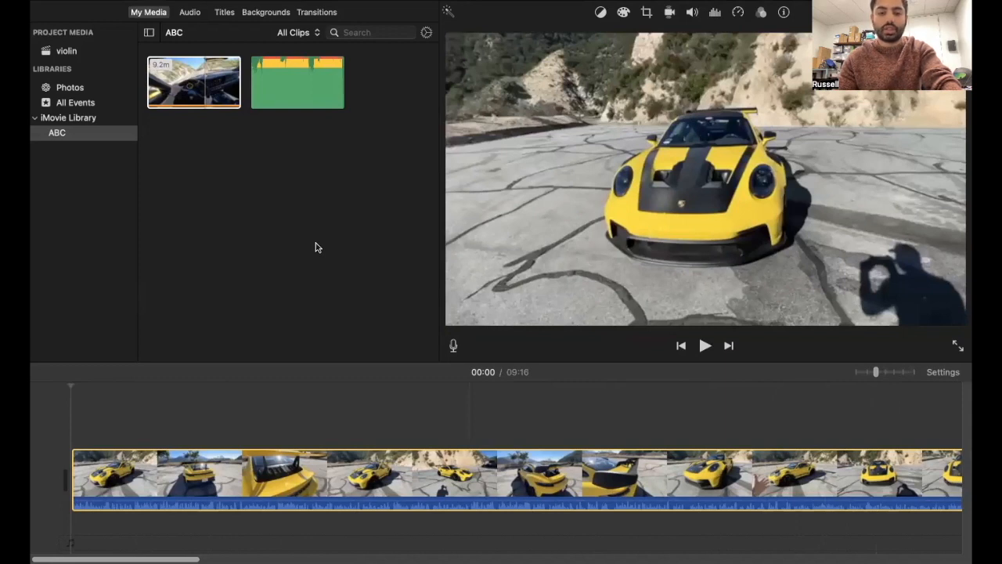
{"action": "left_click", "coordinate": [210, 470]}
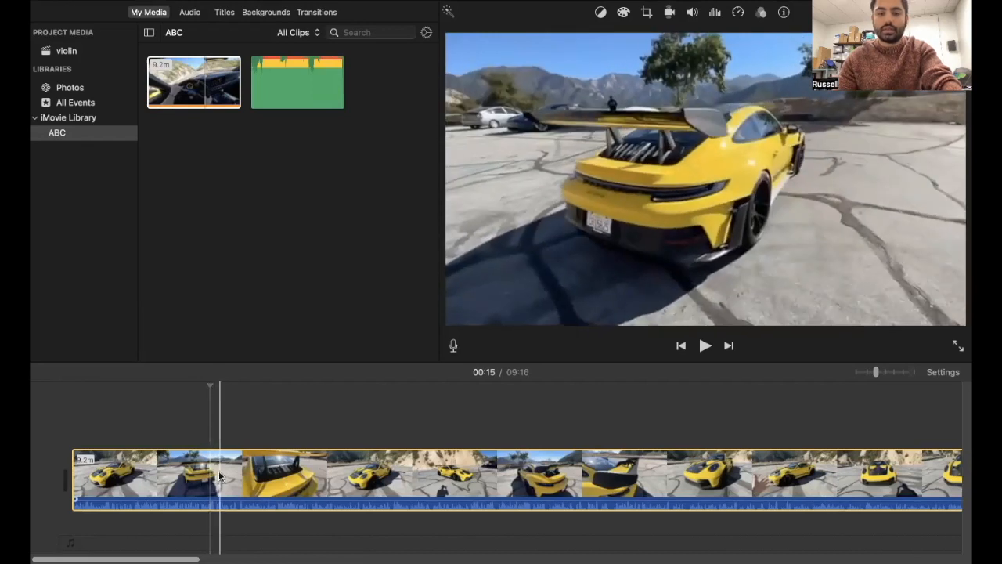
{"action": "right_click", "coordinate": [219, 475]}
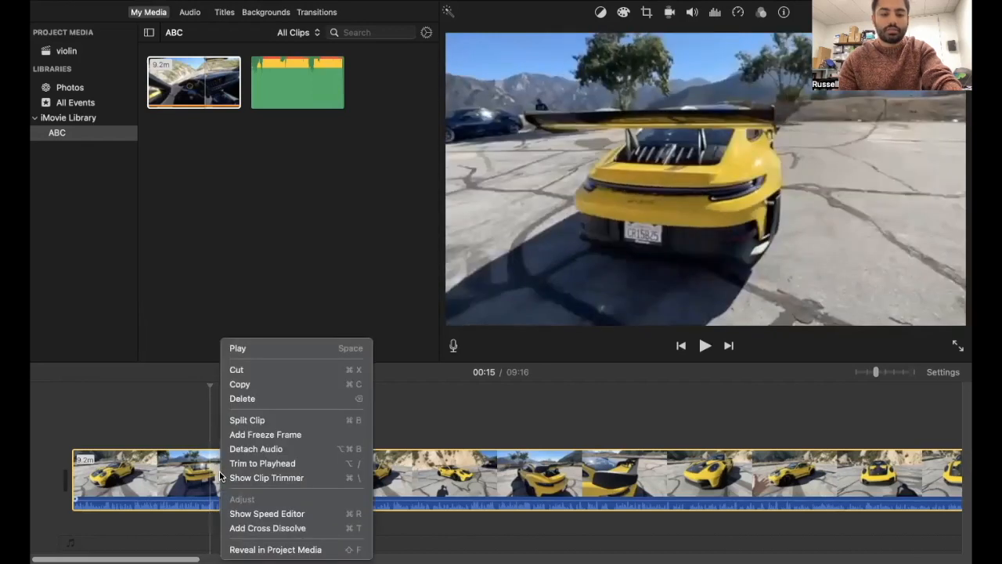
{"action": "left_click", "coordinate": [432, 419]}
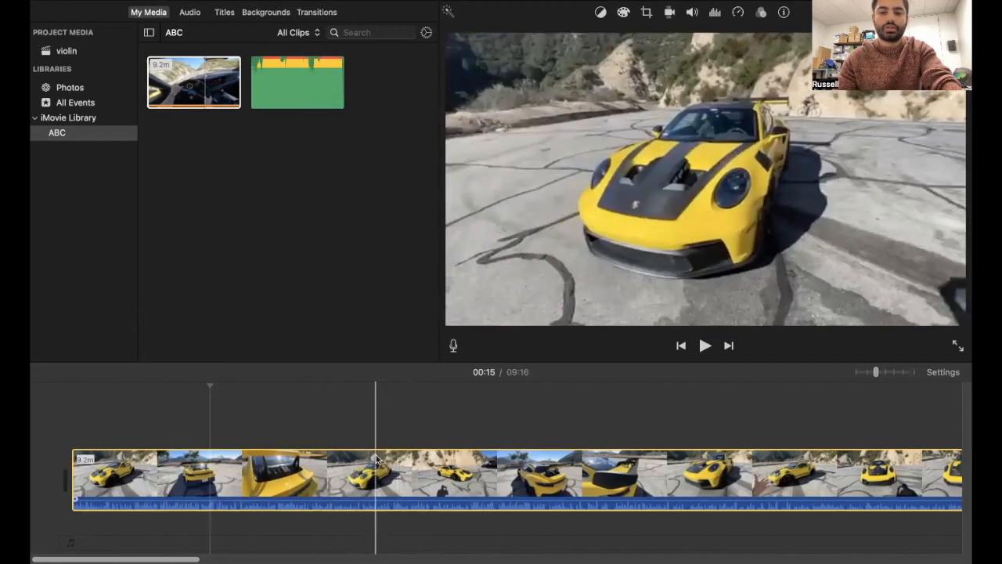
{"action": "left_click", "coordinate": [373, 465]}
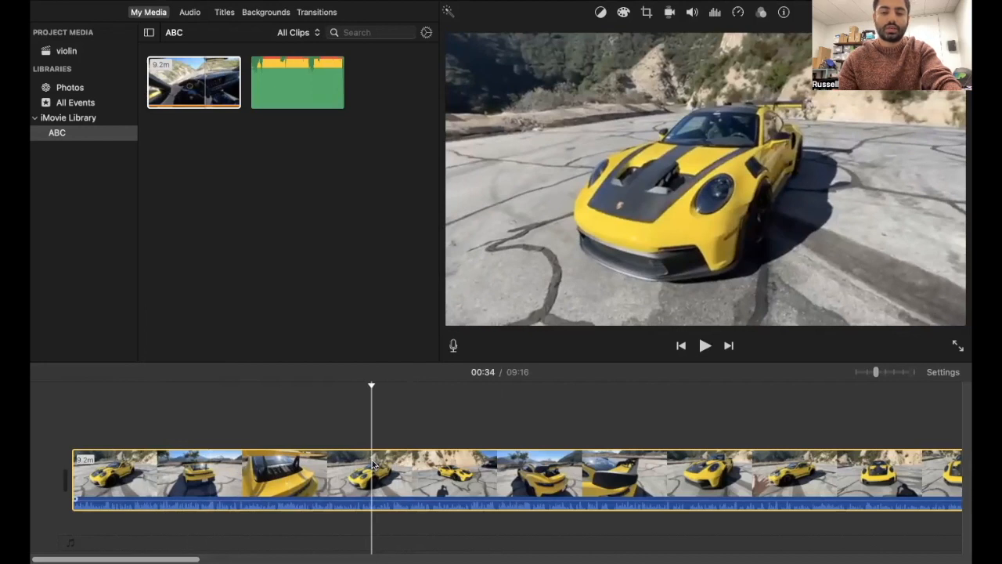
{"action": "right_click", "coordinate": [373, 464]}
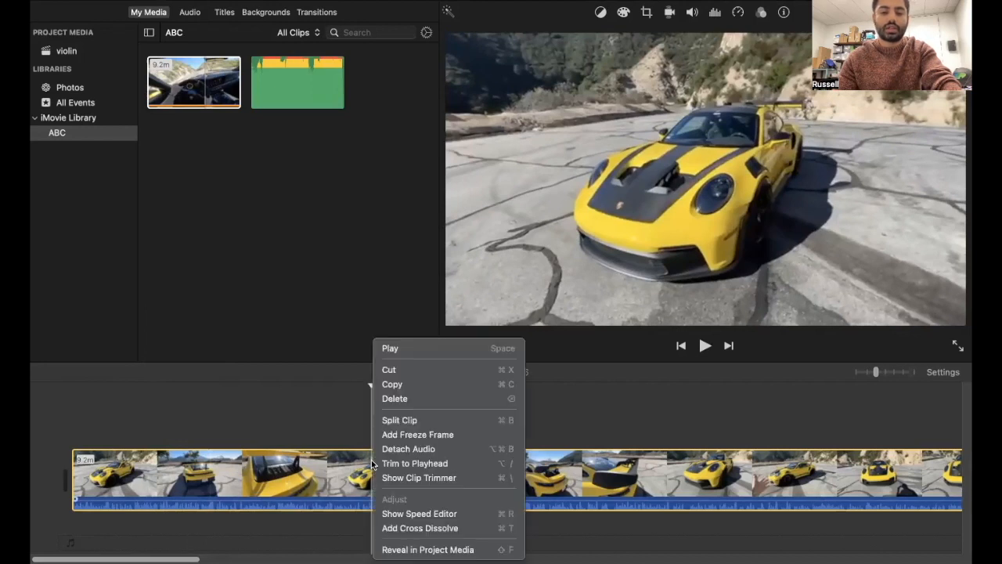
{"action": "left_click", "coordinate": [400, 420]}
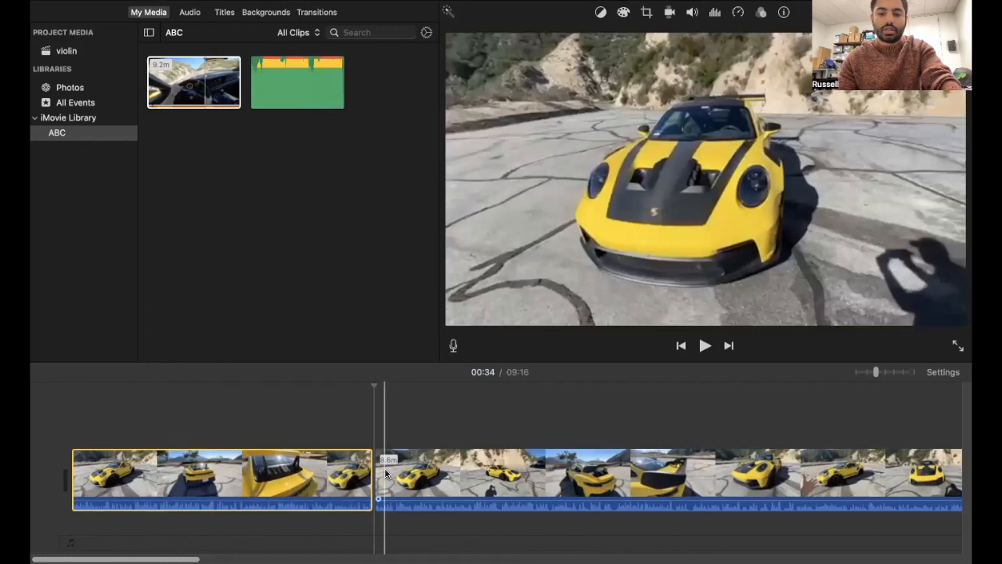
- Split the second part of the clip at 00:49 and delete the segment between the two cuts
{"action": "scroll", "coordinate": [420, 477], "scroll_direction": "right", "scroll_amount": 4}
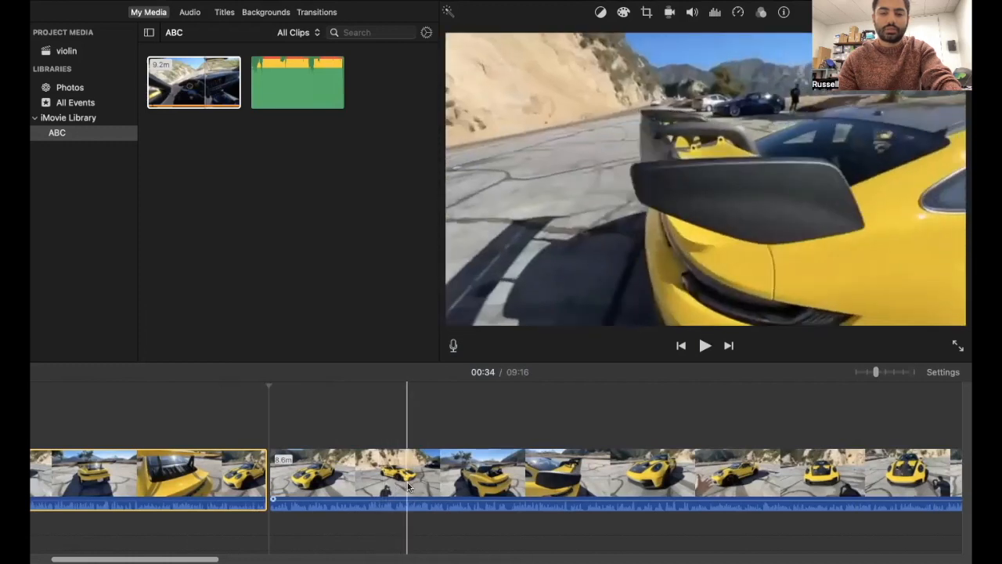
{"action": "left_click", "coordinate": [406, 487]}
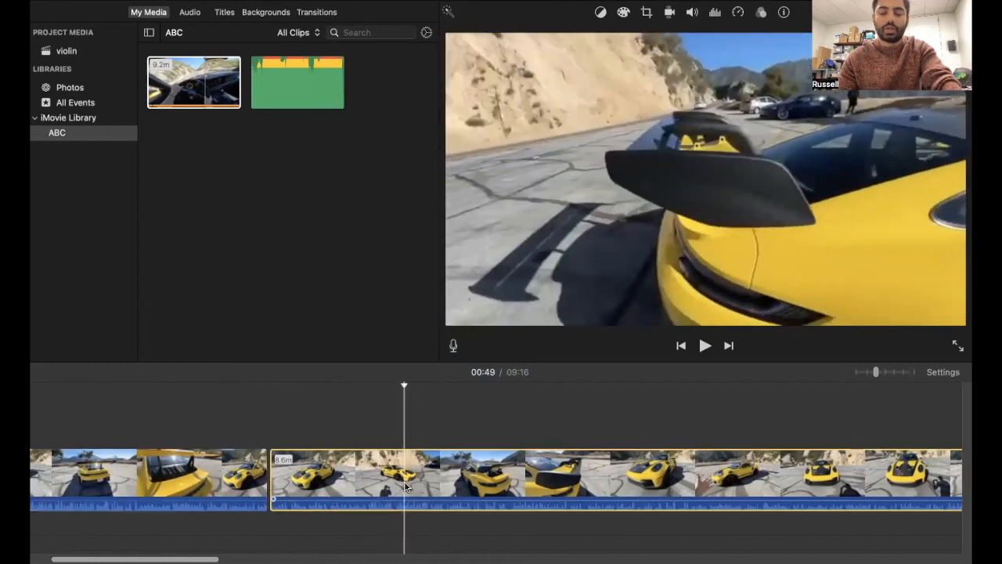
{"action": "right_click", "coordinate": [406, 487]}
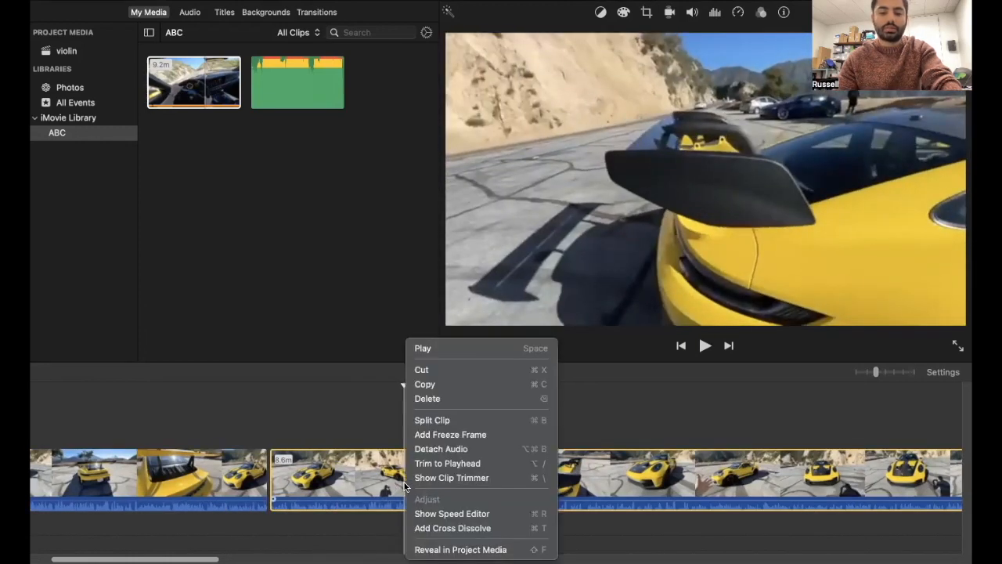
{"action": "left_click", "coordinate": [449, 419]}
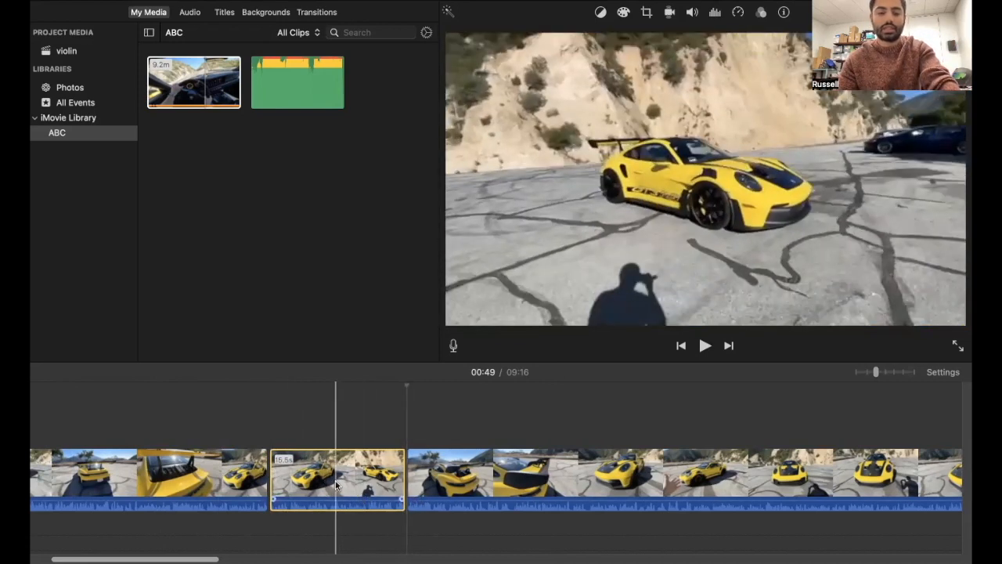
{"action": "right_click", "coordinate": [335, 480]}
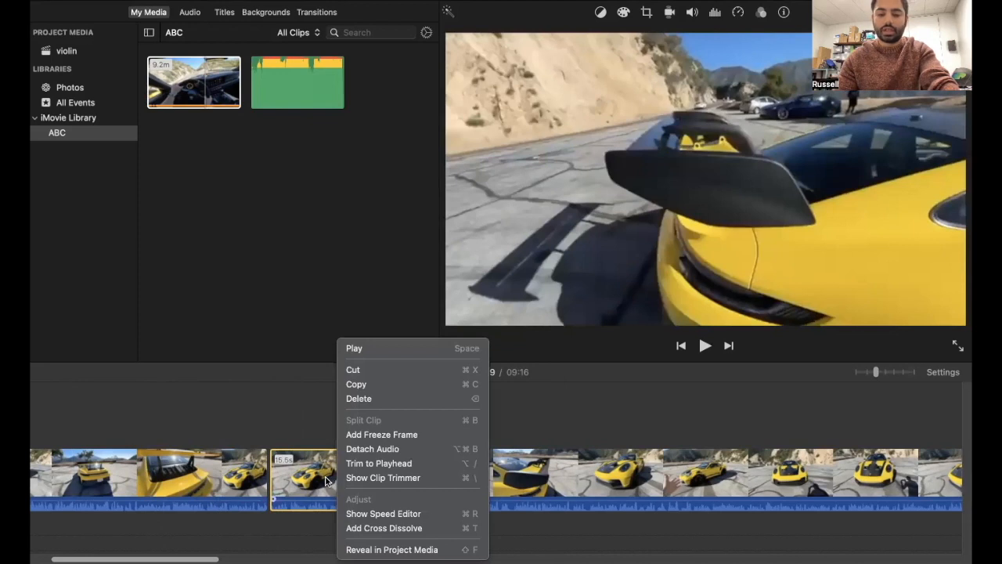
{"action": "left_click", "coordinate": [361, 401]}
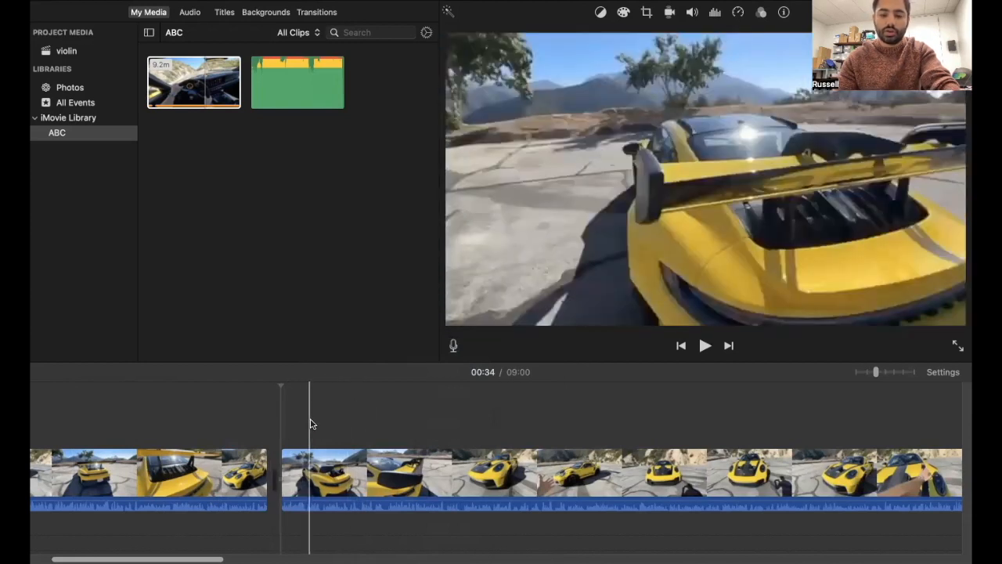
- Insert the Slide title at the very start of the timeline, ahead of the first Porsche clip
{"action": "scroll", "coordinate": [267, 424], "scroll_direction": "left", "scroll_amount": 1}
{"action": "scroll", "coordinate": [267, 424], "scroll_direction": "left", "scroll_amount": 5}
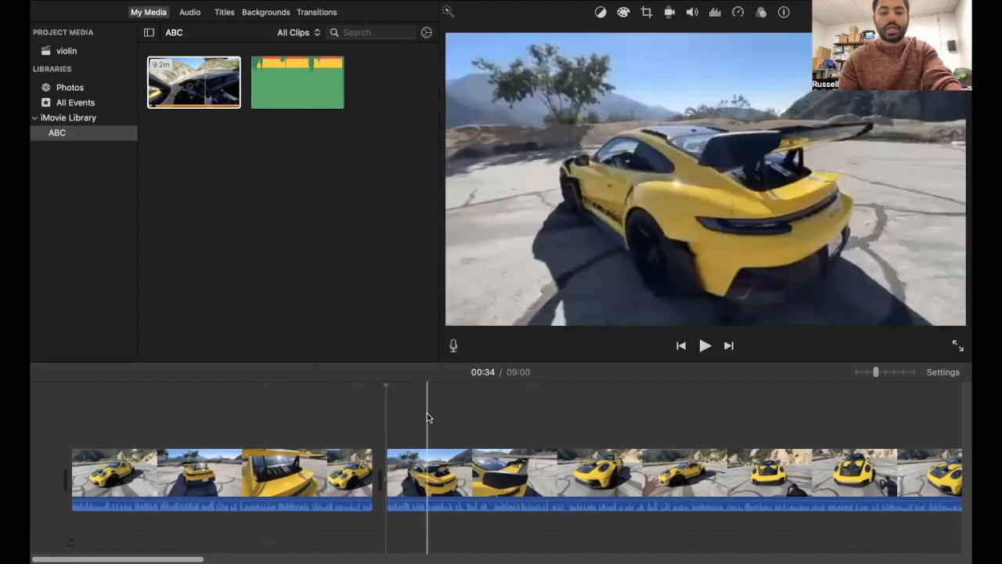
{"action": "left_click", "coordinate": [68, 446]}
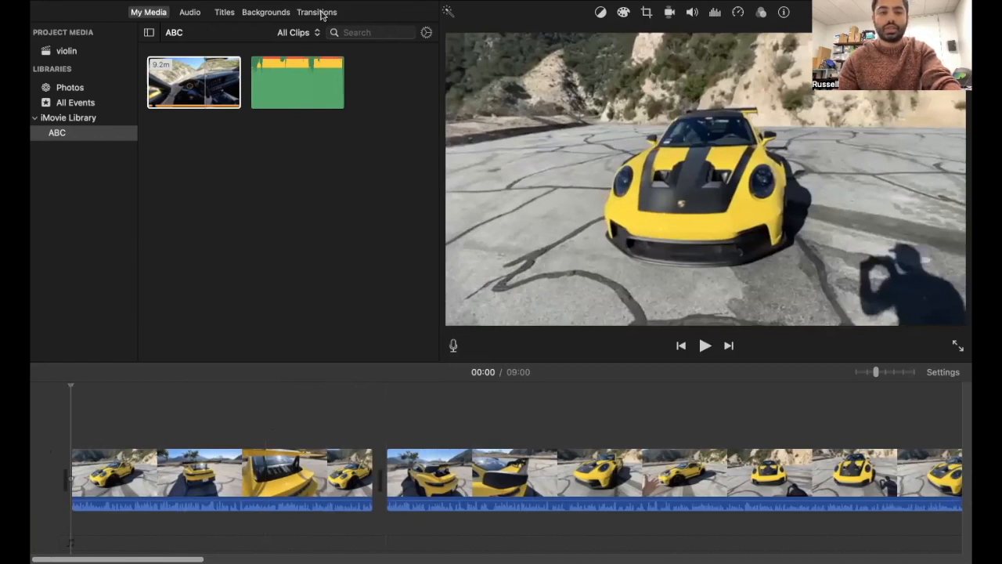
{"action": "left_click", "coordinate": [225, 13]}
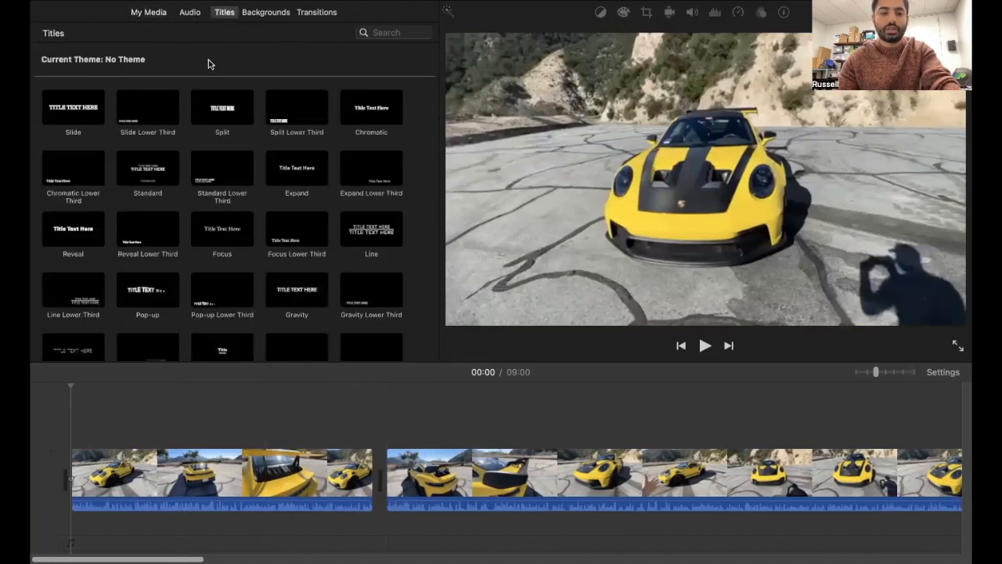
{"action": "scroll", "coordinate": [62, 114], "scroll_direction": "down", "scroll_amount": 3}
{"action": "scroll", "coordinate": [62, 114], "scroll_direction": "down", "scroll_amount": 15}
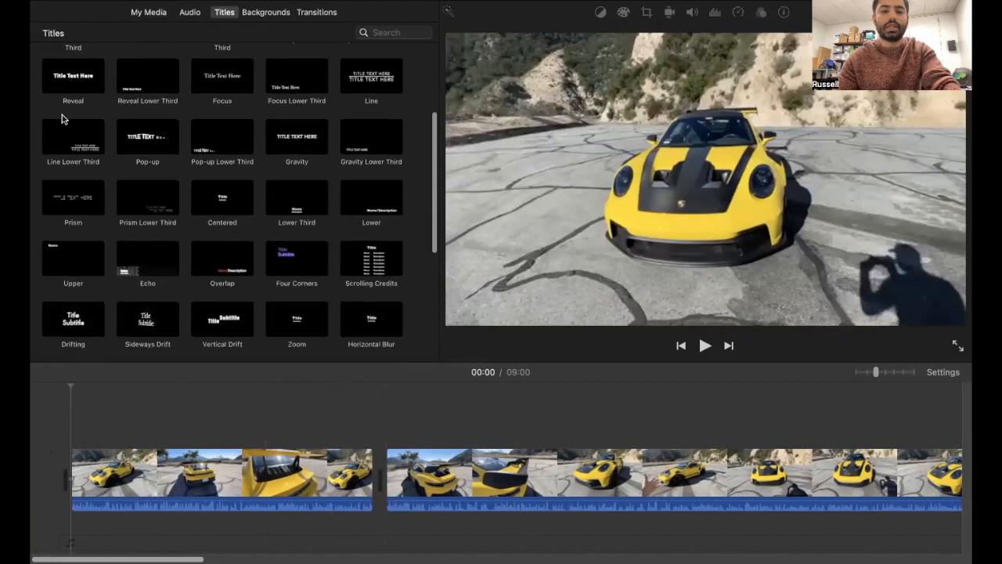
{"action": "scroll", "coordinate": [62, 115], "scroll_direction": "up", "scroll_amount": 15}
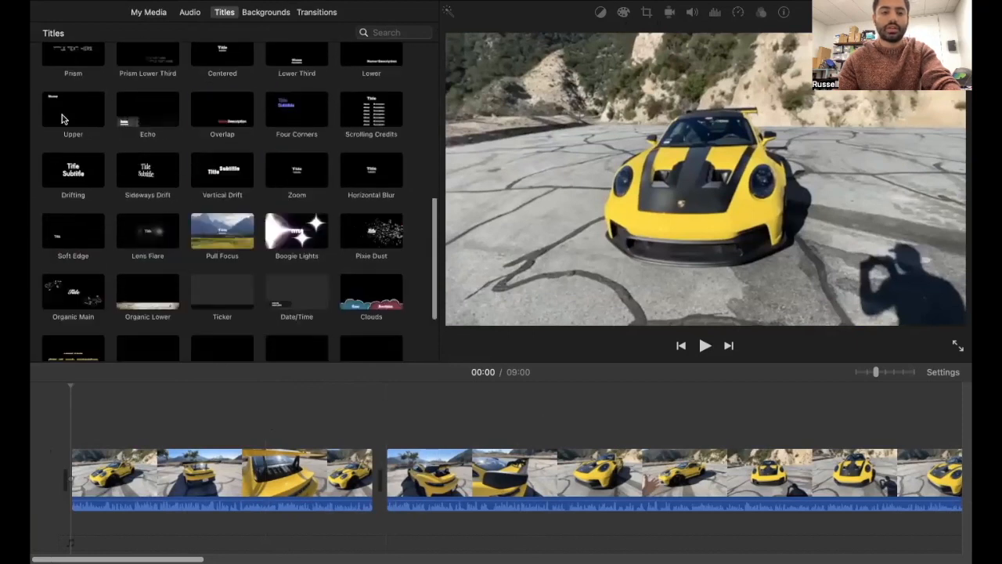
{"action": "left_click", "coordinate": [69, 110]}
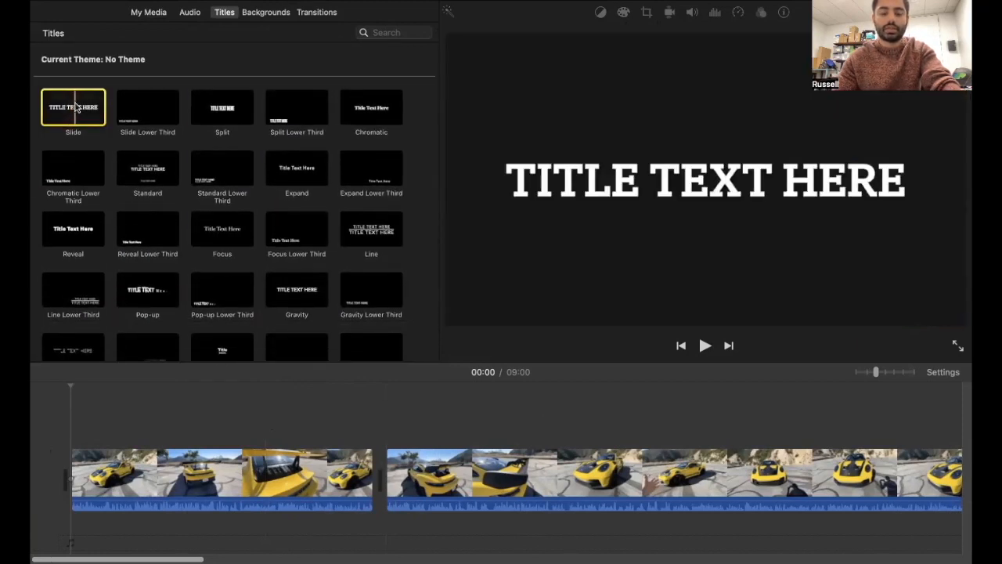
{"action": "left_click_drag", "start_coordinate": [70, 110], "coordinate": [65, 482]}
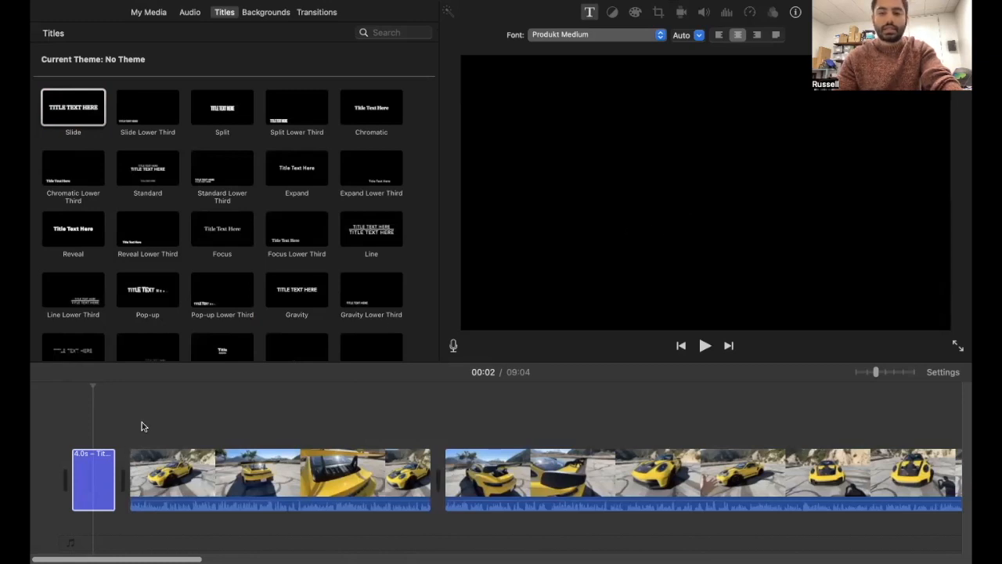
- Set the title text to CARS! and play the title from the start of the movie
{"action": "left_click", "coordinate": [76, 436]}
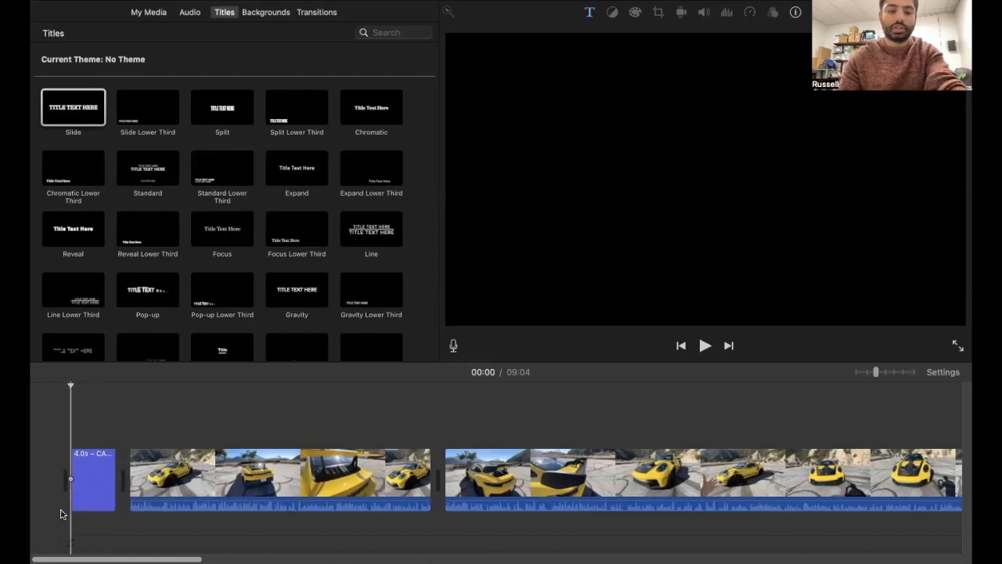
{"action": "key", "text": "space"}
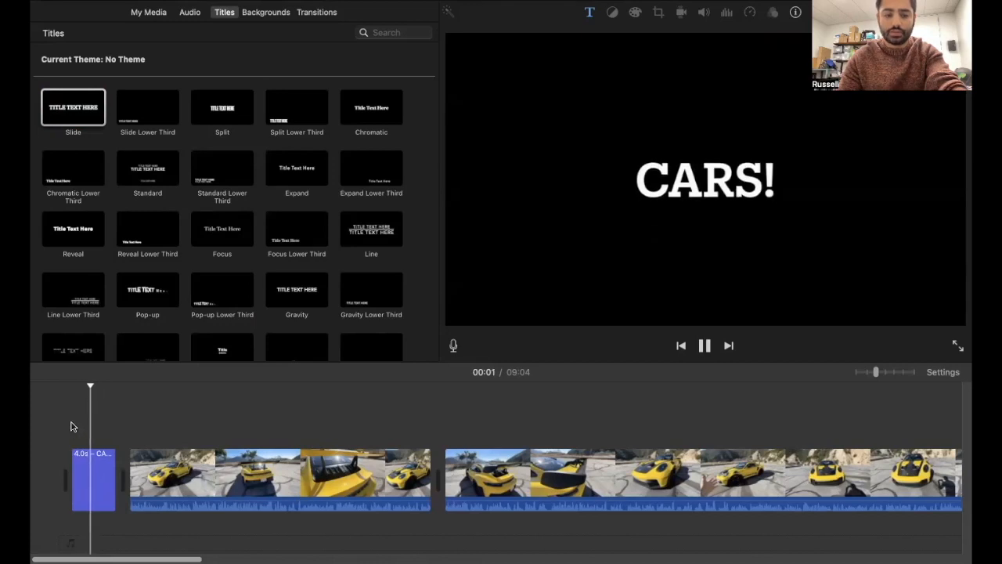
{"action": "key", "text": "space"}
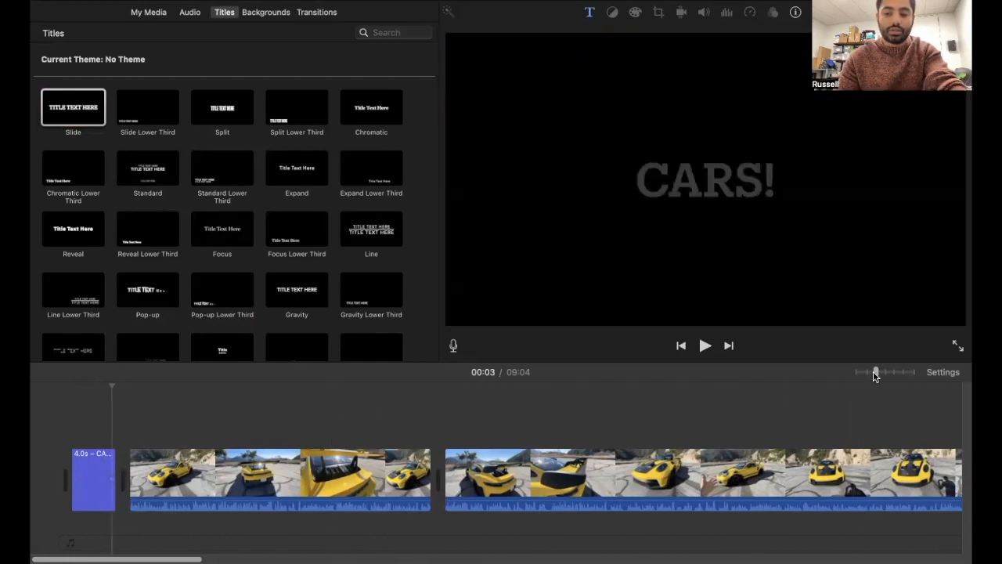
- Extend the end of the CARS! title so that it lasts 5.0 seconds
{"action": "left_click_drag", "start_coordinate": [877, 374], "coordinate": [884, 373]}
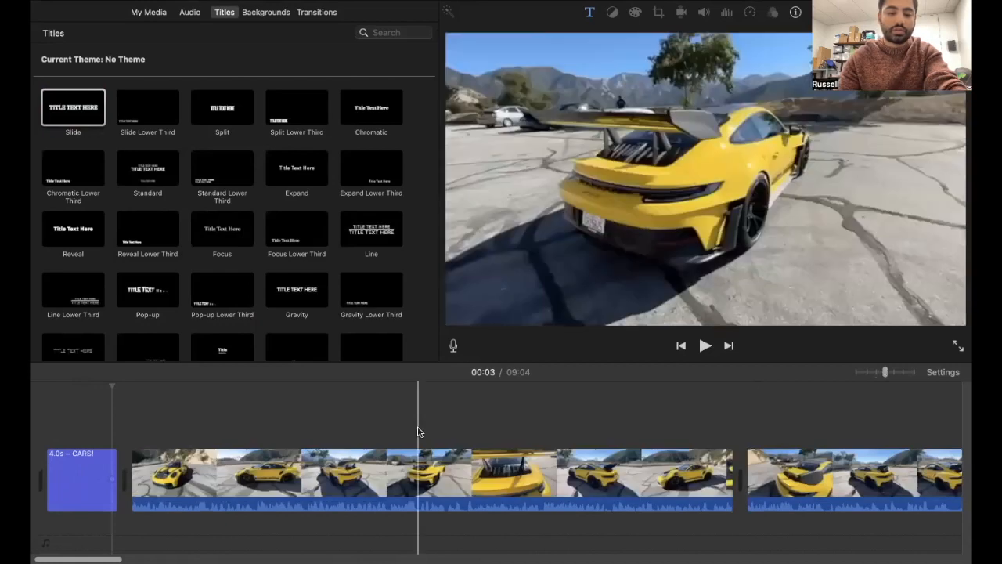
{"action": "scroll", "coordinate": [108, 492], "scroll_direction": "left", "scroll_amount": 2}
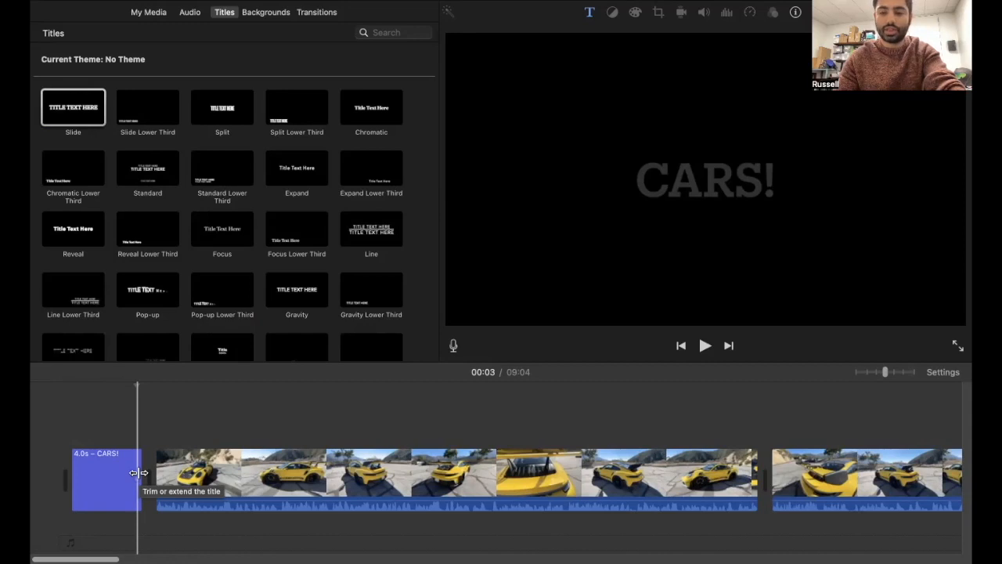
{"action": "left_click_drag", "start_coordinate": [139, 472], "coordinate": [159, 483]}
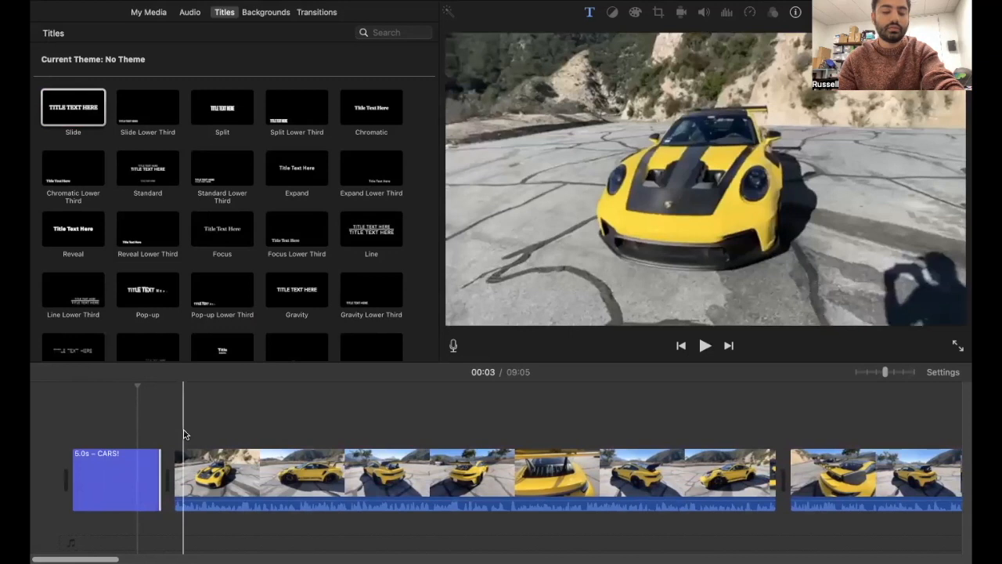
- Mute the audio of the first Porsche clip after the title and play the clip from near its start
{"action": "scroll", "coordinate": [184, 434], "scroll_direction": "right", "scroll_amount": 1}
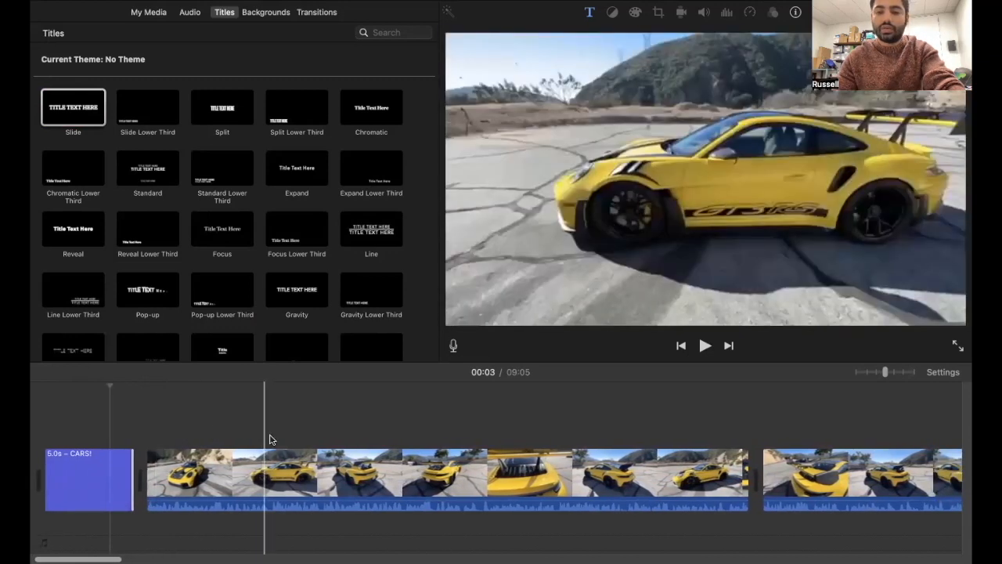
{"action": "left_click", "coordinate": [293, 476]}
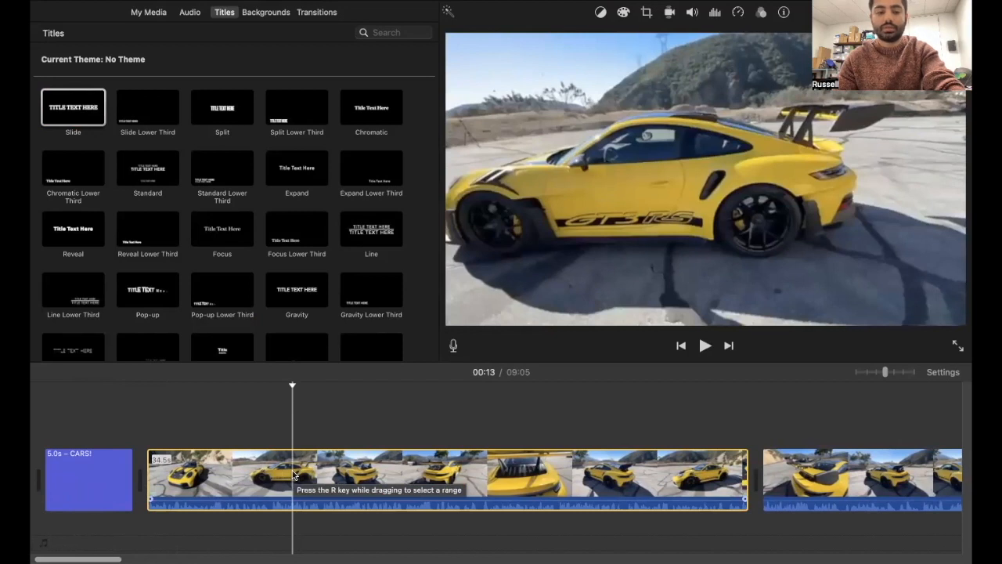
{"action": "right_click", "coordinate": [293, 475]}
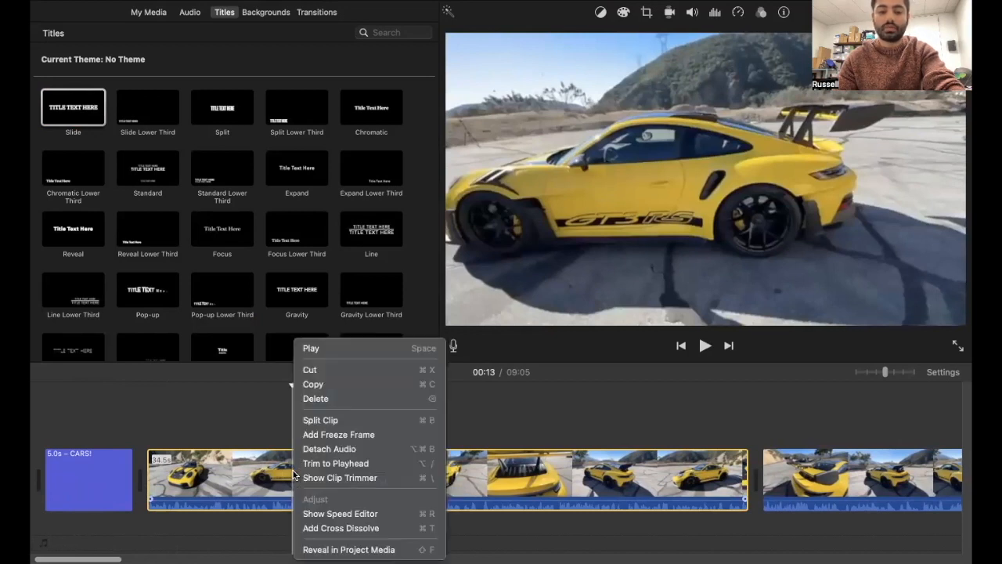
{"action": "left_click", "coordinate": [245, 483]}
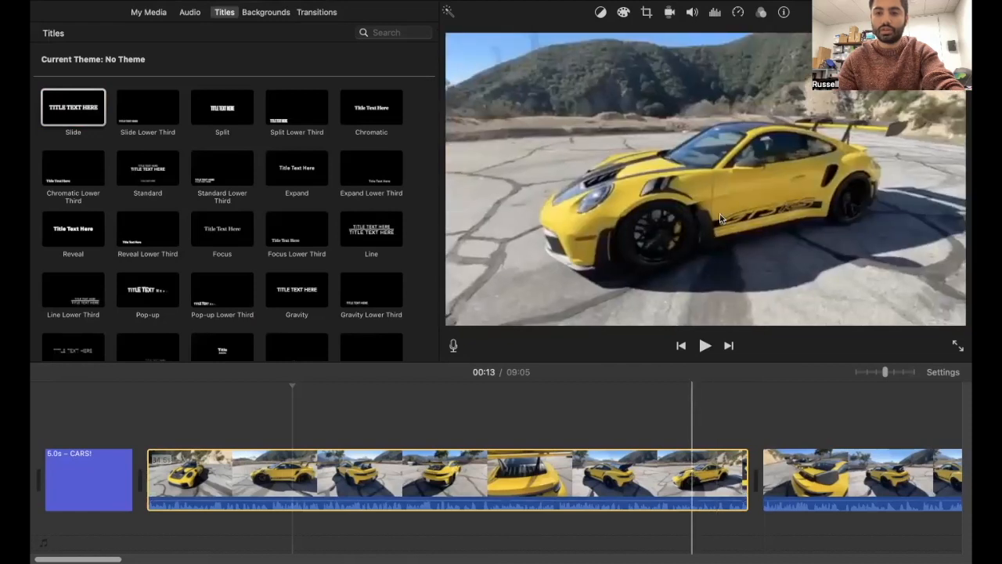
{"action": "left_click", "coordinate": [693, 13]}
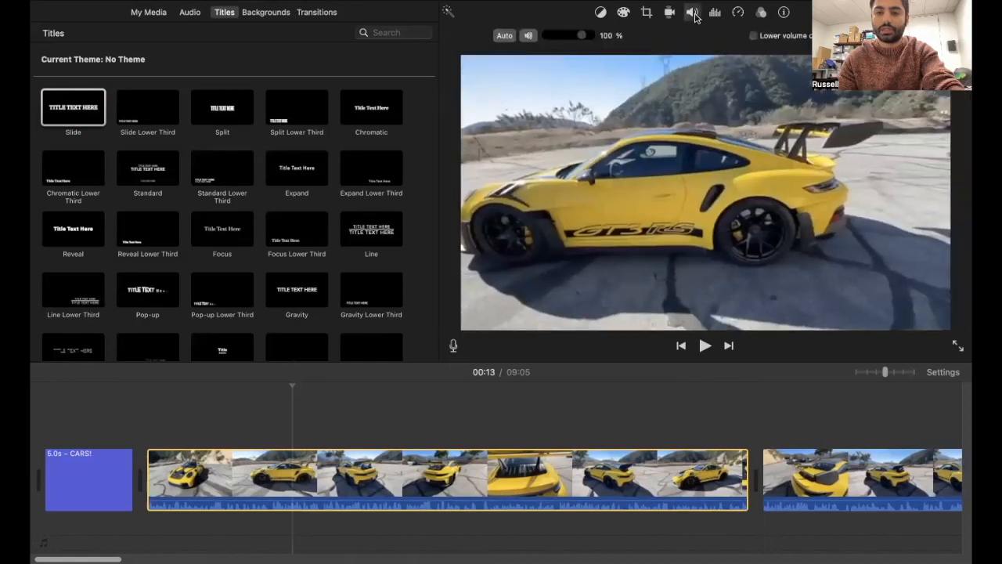
{"action": "left_click", "coordinate": [531, 38]}
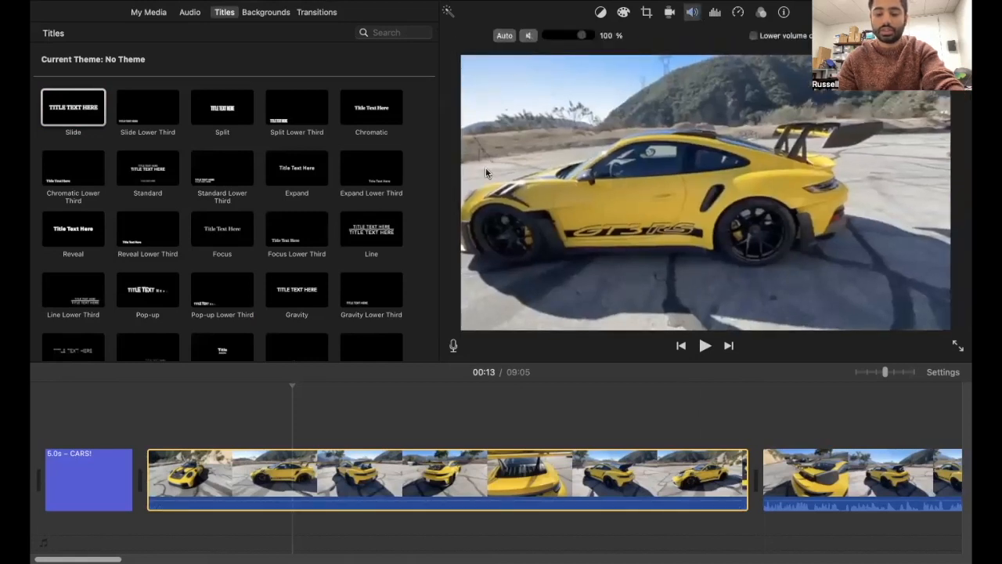
{"action": "left_click", "coordinate": [371, 395]}
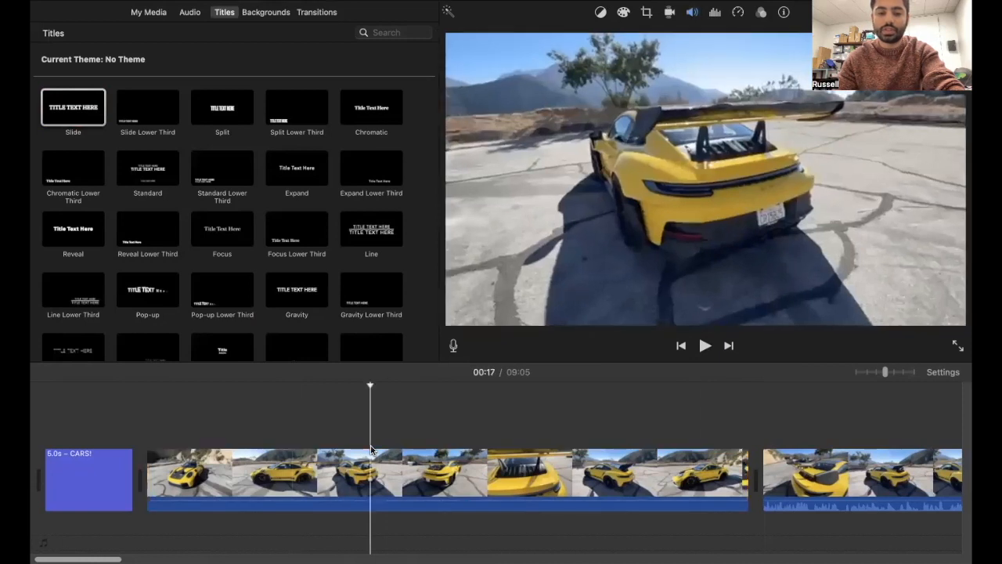
{"action": "left_click", "coordinate": [157, 437]}
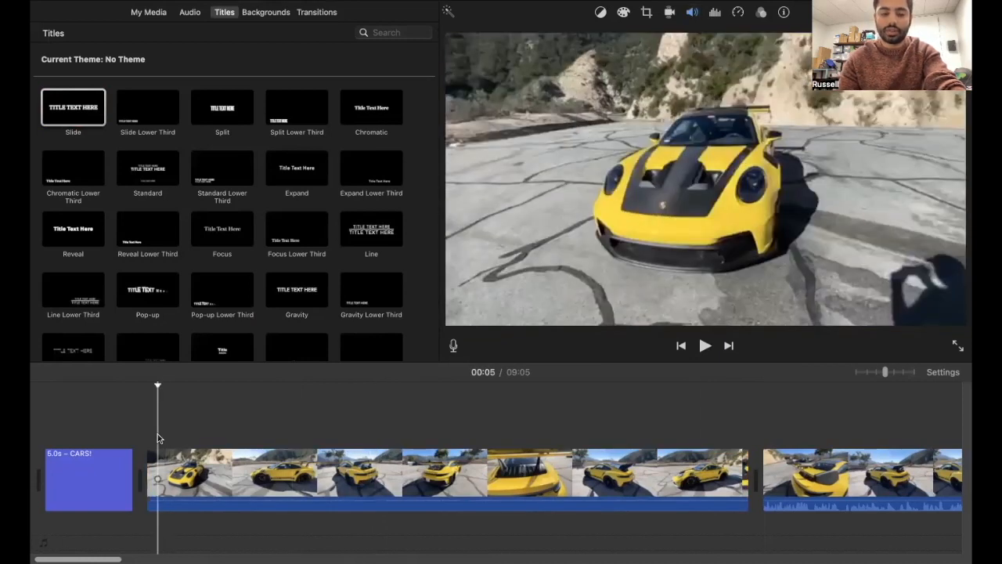
{"action": "key", "text": "space"}
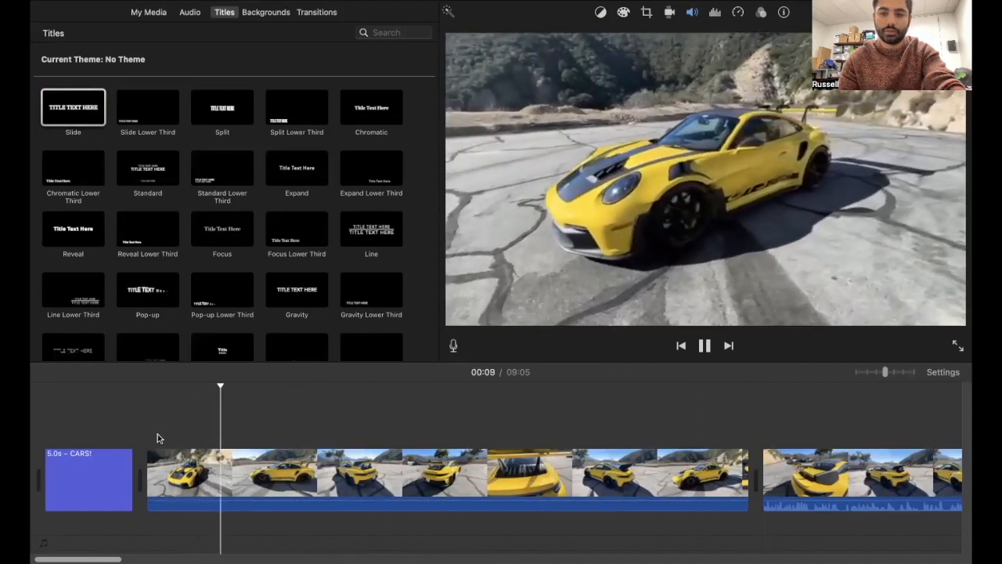
{"action": "key", "text": "space"}
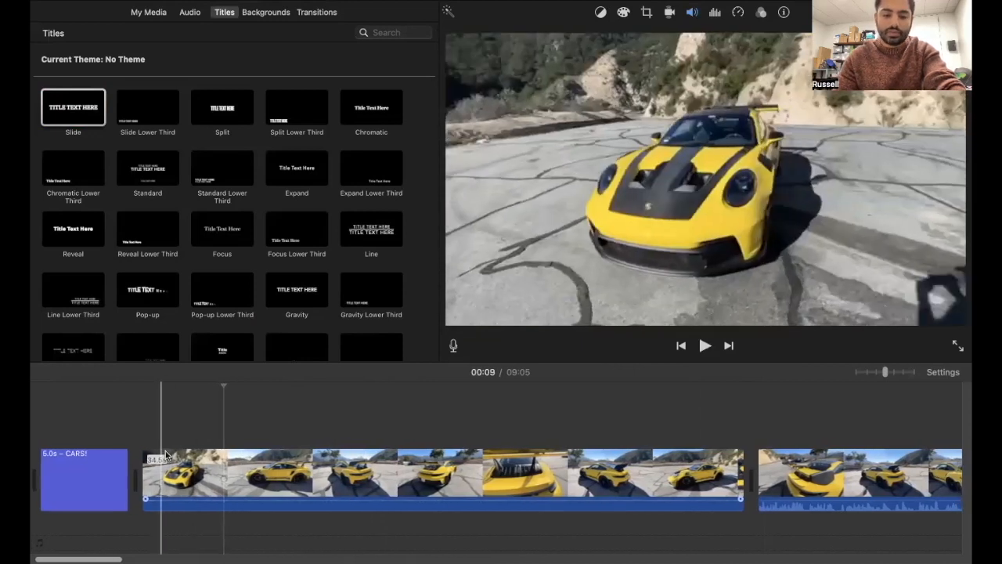
- Add the Music clip as an audio track beginning at the start of the timeline and play the movie from the beginning
{"action": "left_click", "coordinate": [149, 13]}
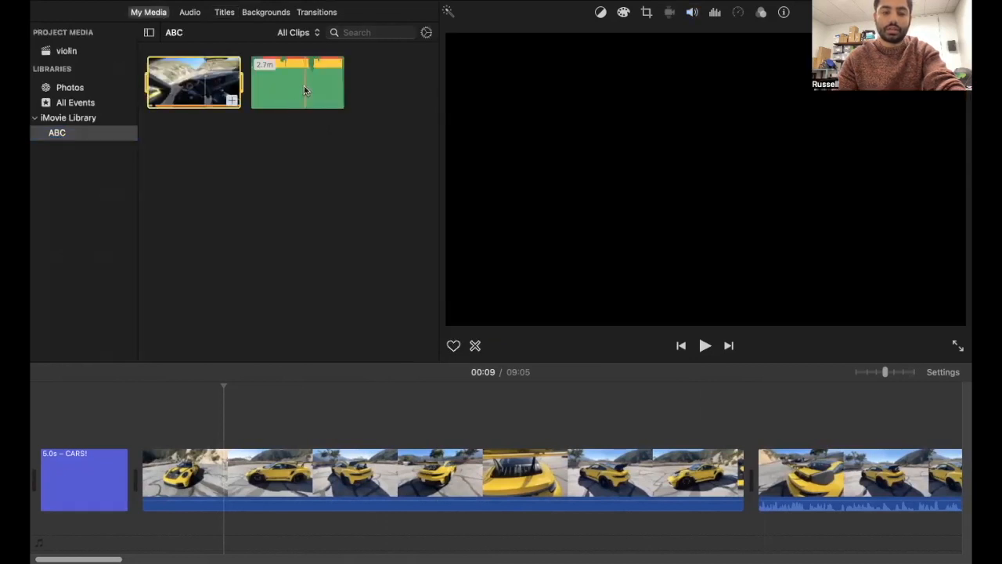
{"action": "left_click_drag", "start_coordinate": [305, 90], "coordinate": [144, 525]}
{"action": "left_click_drag", "start_coordinate": [120, 534], "coordinate": [35, 534]}
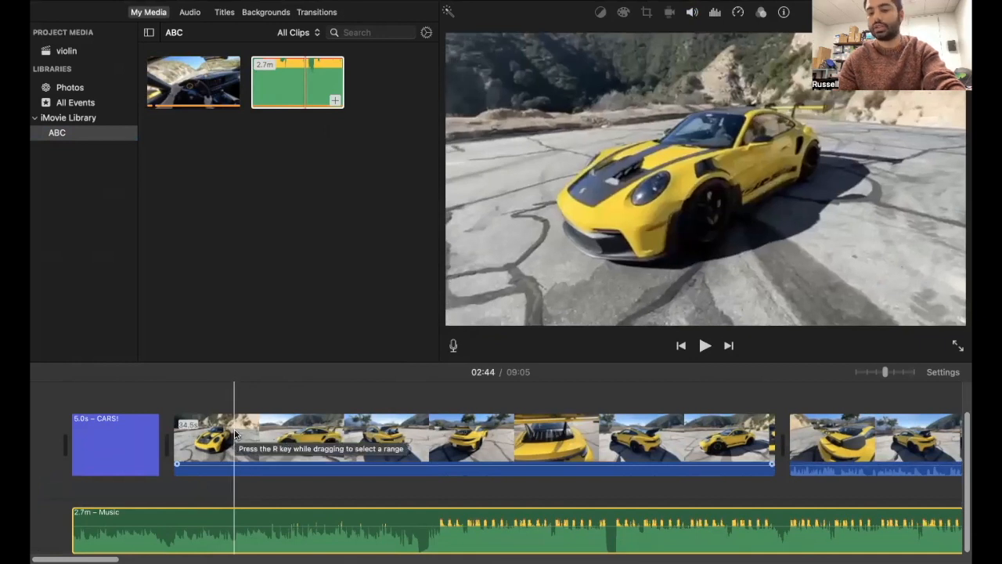
{"action": "scroll", "coordinate": [235, 434], "scroll_direction": "right", "scroll_amount": 1}
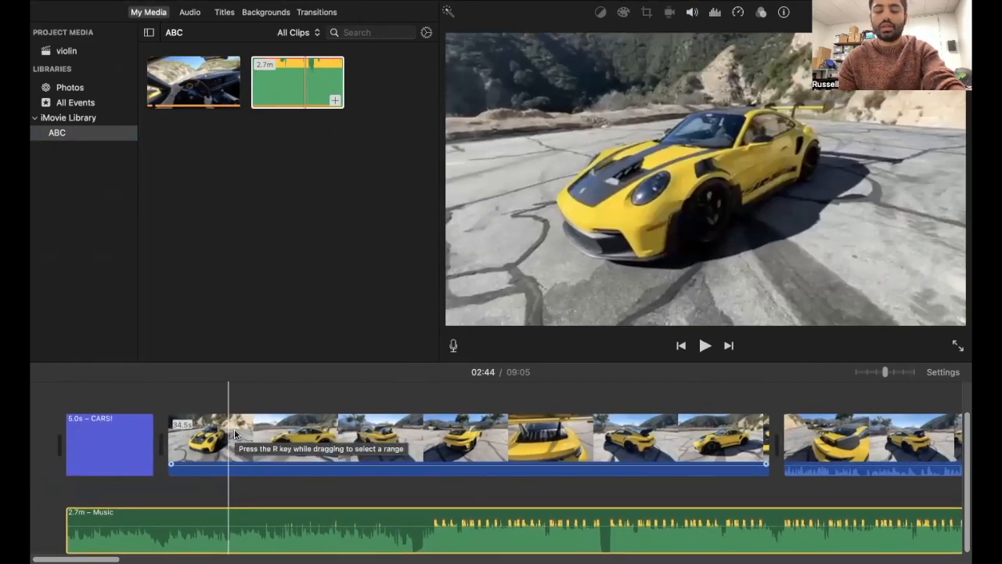
{"action": "left_click", "coordinate": [170, 440]}
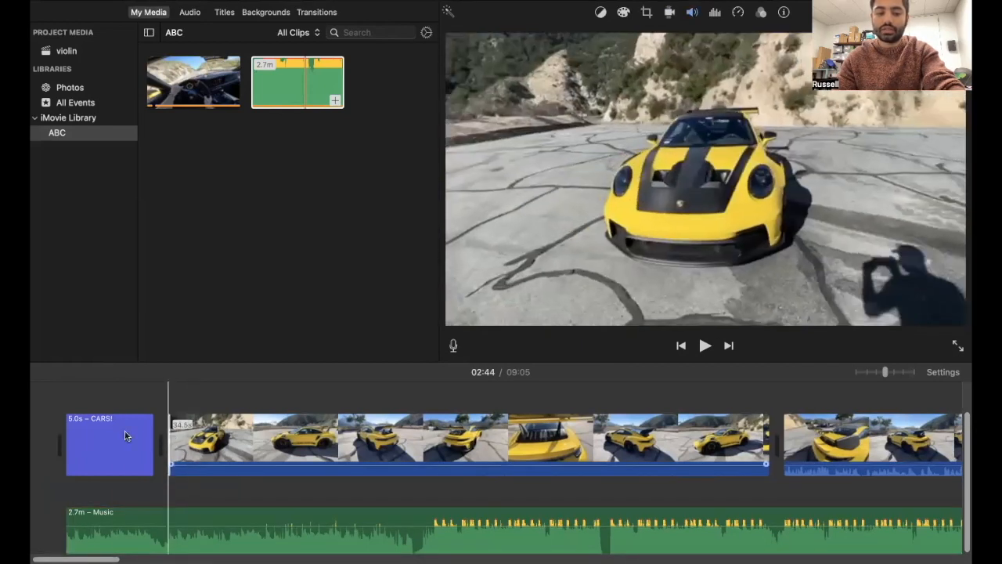
{"action": "left_click", "coordinate": [53, 407]}
{"action": "key", "text": "space"}
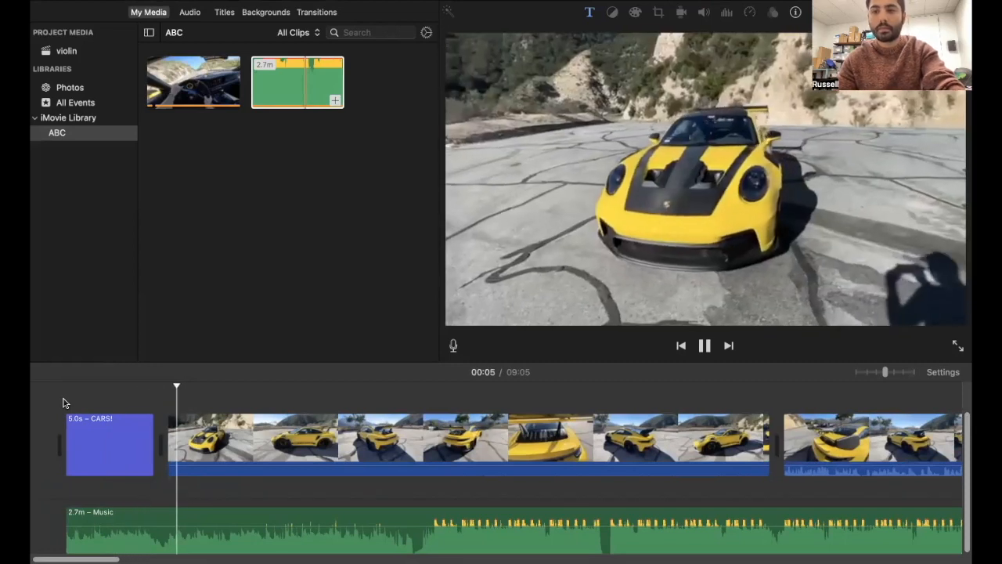
{"action": "key", "text": "space"}
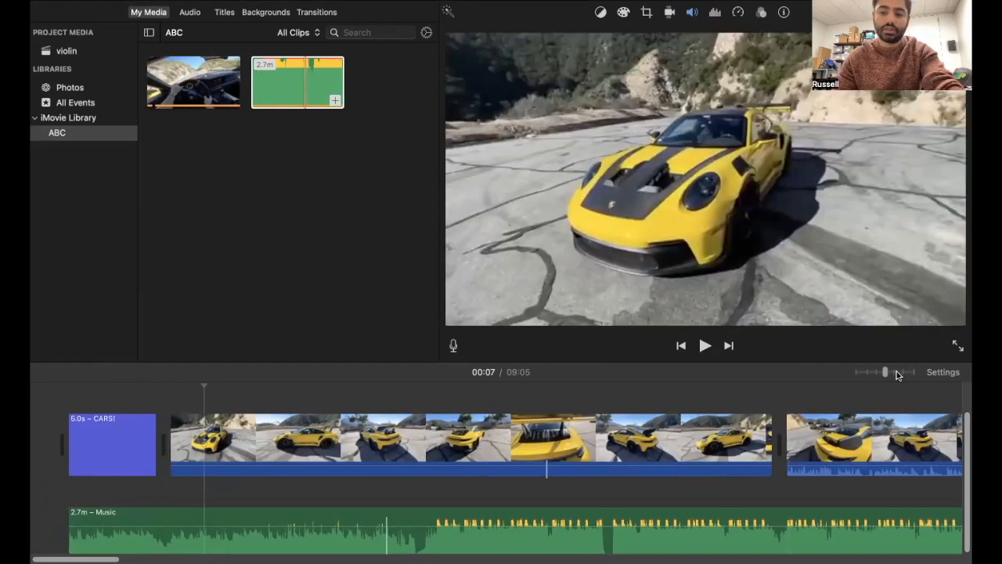
- Lower the volume of the Music track slightly in the timeline and play back part of the CARS! title
{"action": "left_click", "coordinate": [898, 373]}
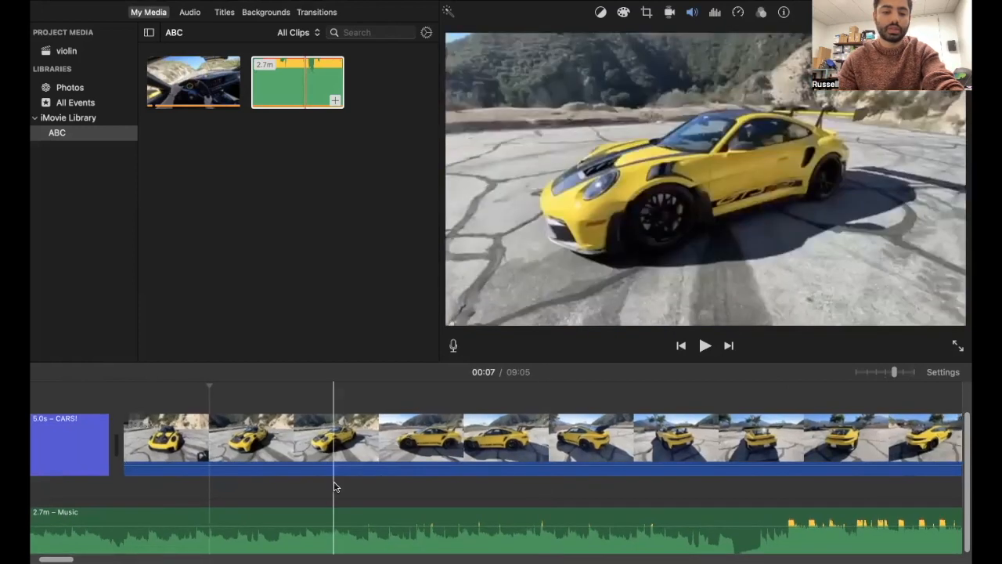
{"action": "scroll", "coordinate": [335, 487], "scroll_direction": "left", "scroll_amount": 5}
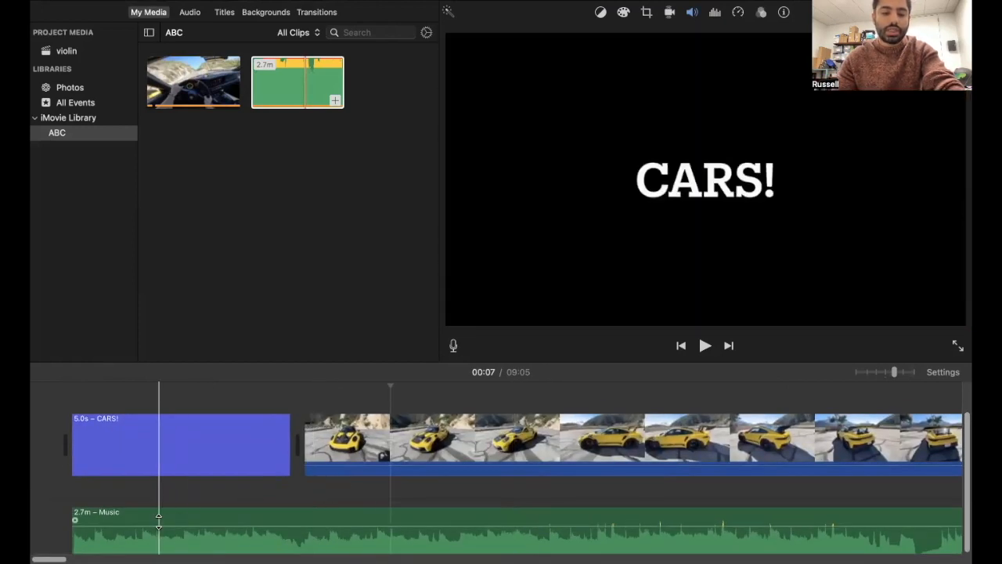
{"action": "left_click", "coordinate": [149, 521]}
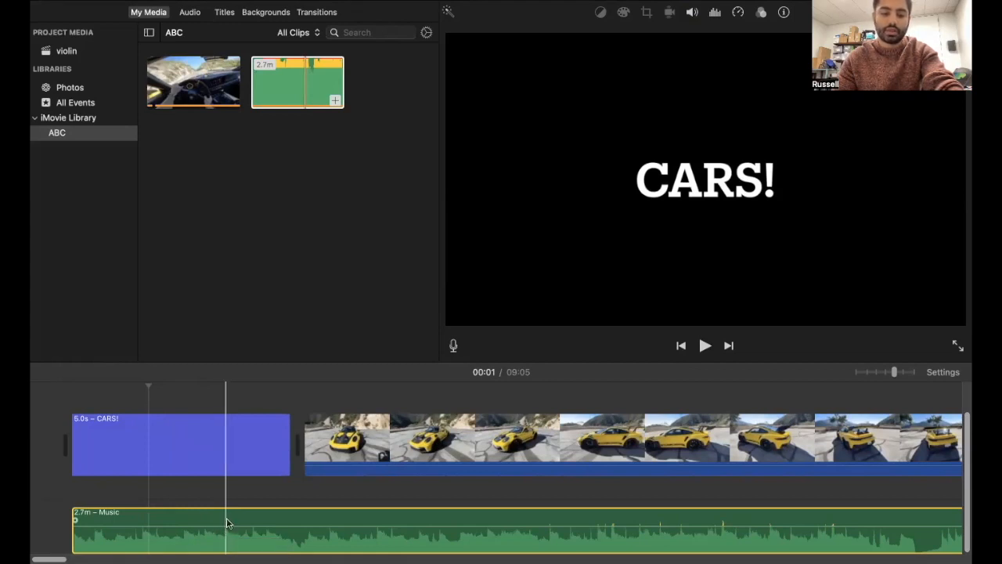
{"action": "mouse_move", "coordinate": [226, 526]}
{"action": "left_mouse_down"}
{"action": "mouse_move", "coordinate": [226, 514]}
{"action": "mouse_move", "coordinate": [226, 529]}
{"action": "left_mouse_up"}
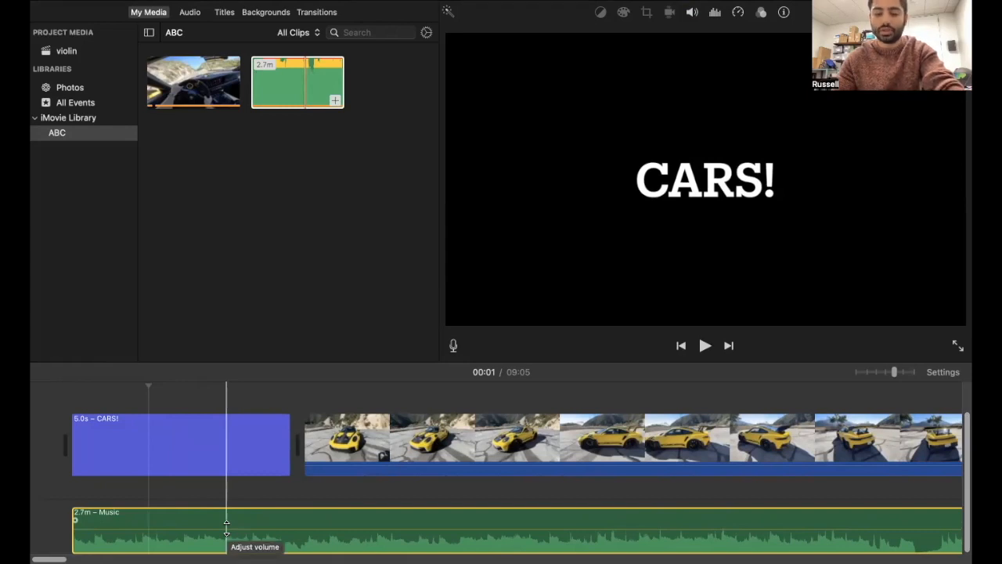
{"action": "left_click", "coordinate": [235, 470]}
{"action": "key", "text": "space"}
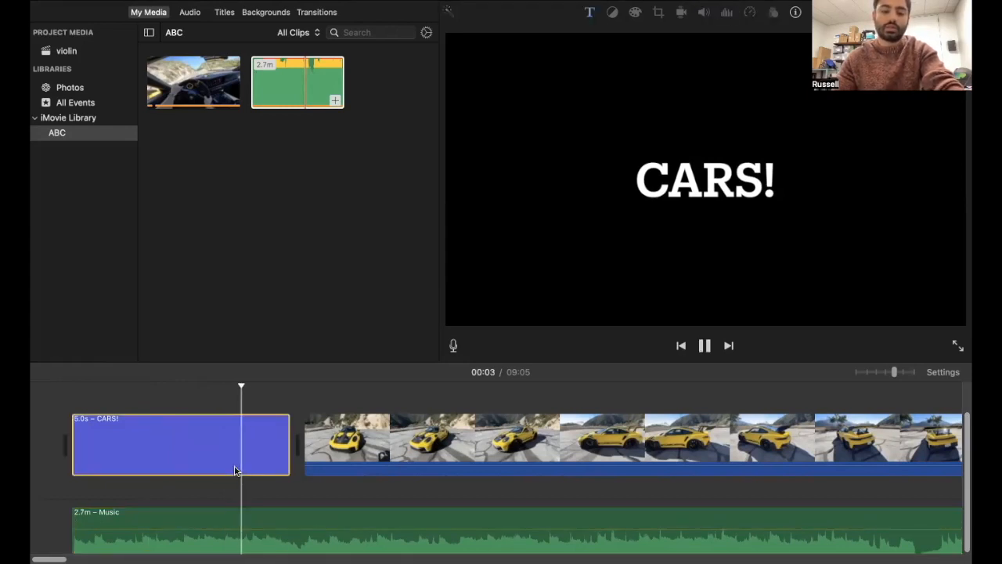
{"action": "key", "text": "space"}
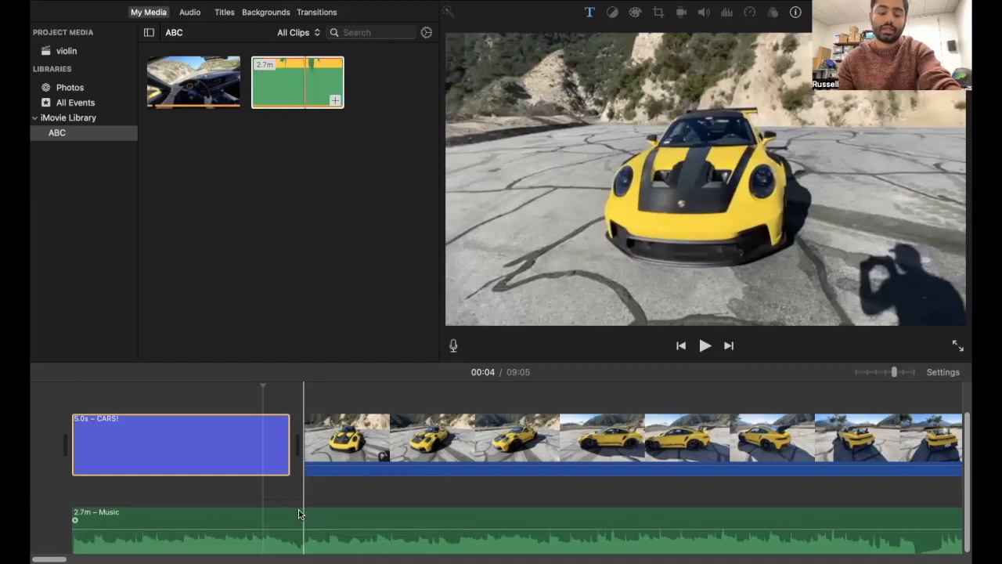
- Split the Music track where the CARS! title ends and the Porsche clip begins
{"action": "left_click", "coordinate": [304, 515]}
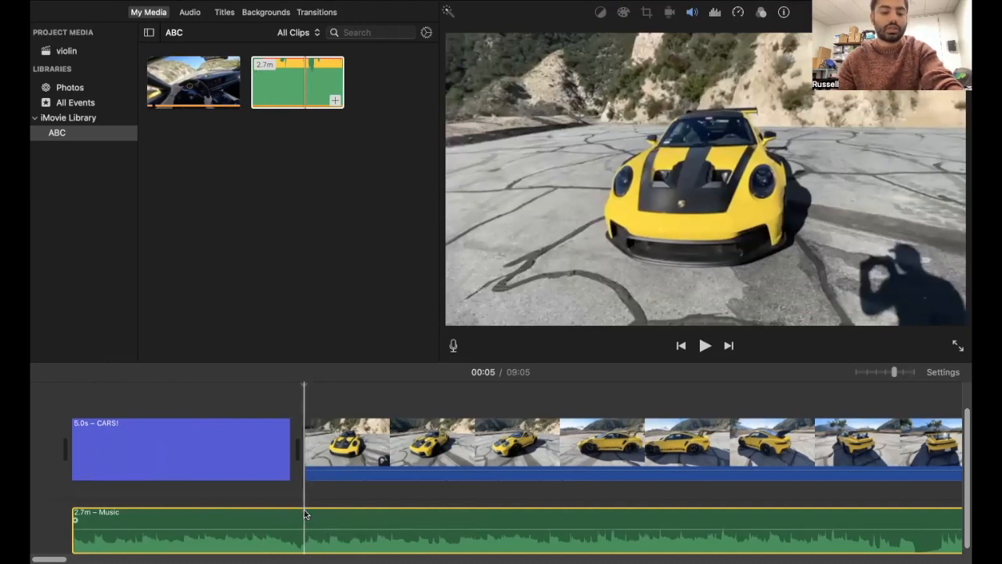
{"action": "right_click", "coordinate": [304, 515]}
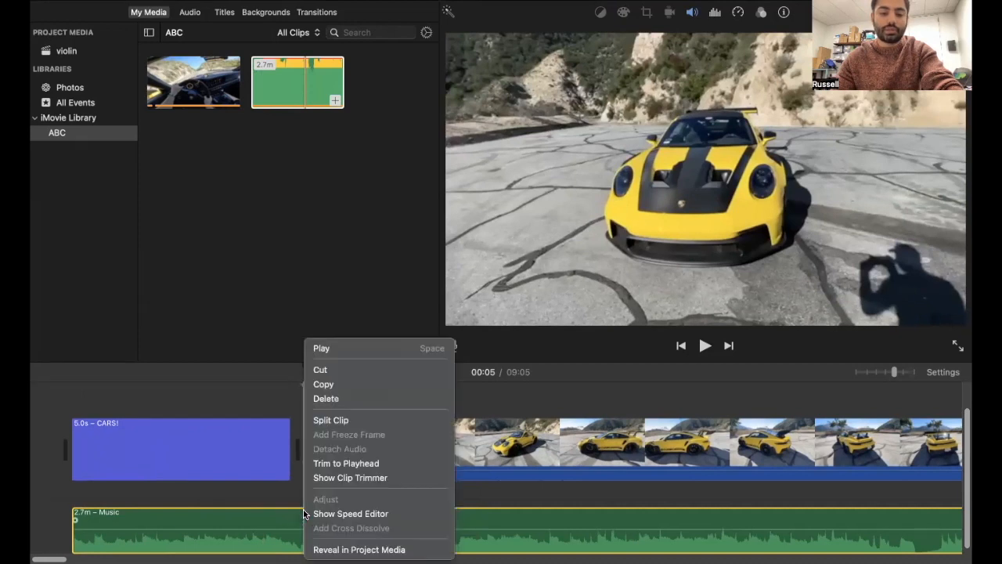
{"action": "left_click", "coordinate": [348, 422]}
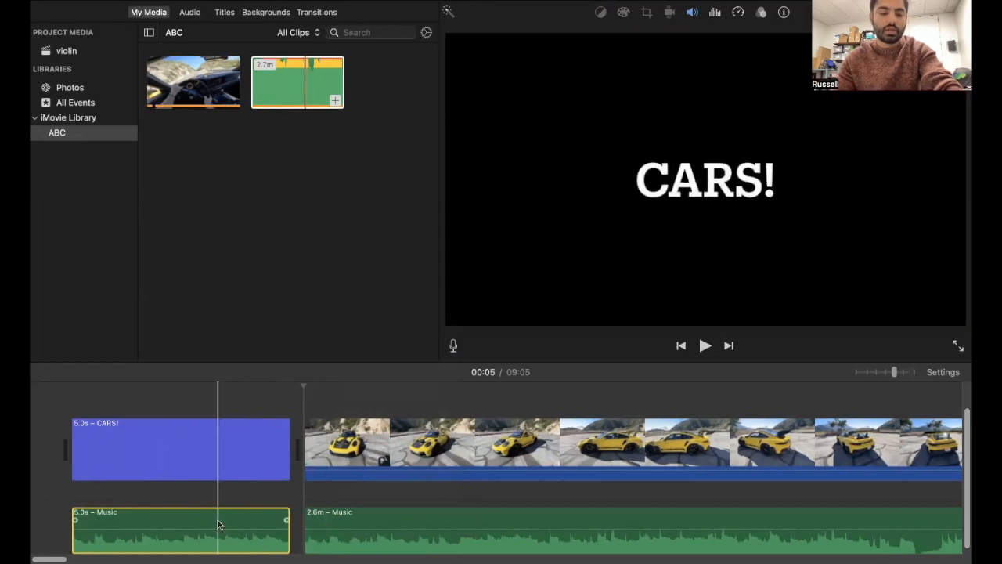
- Set the Music volume under the CARS! title slightly higher and lower the volume of the Music segment under the Porsche clip
{"action": "left_click_drag", "start_coordinate": [170, 520], "coordinate": [170, 533]}
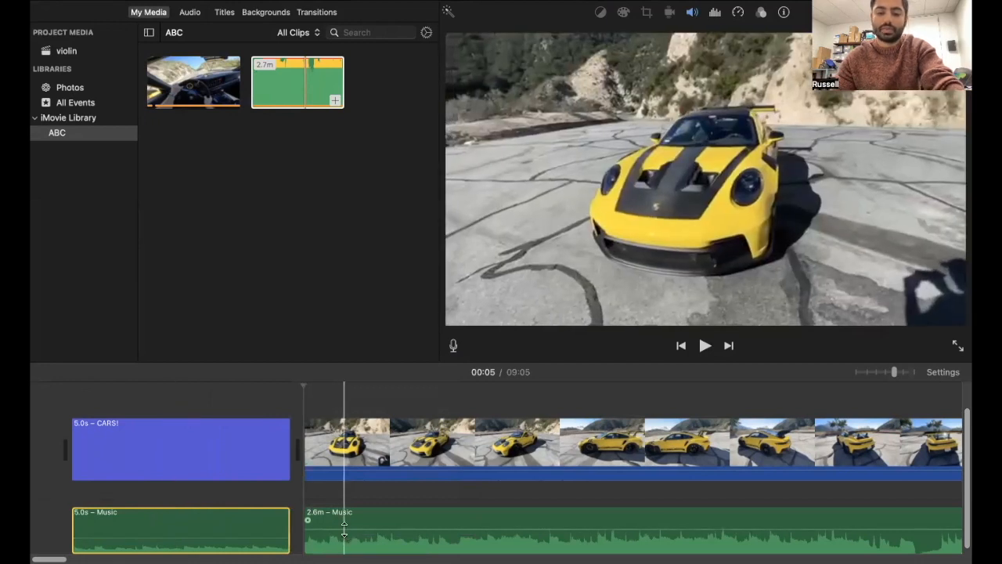
{"action": "left_click_drag", "start_coordinate": [254, 531], "coordinate": [254, 523]}
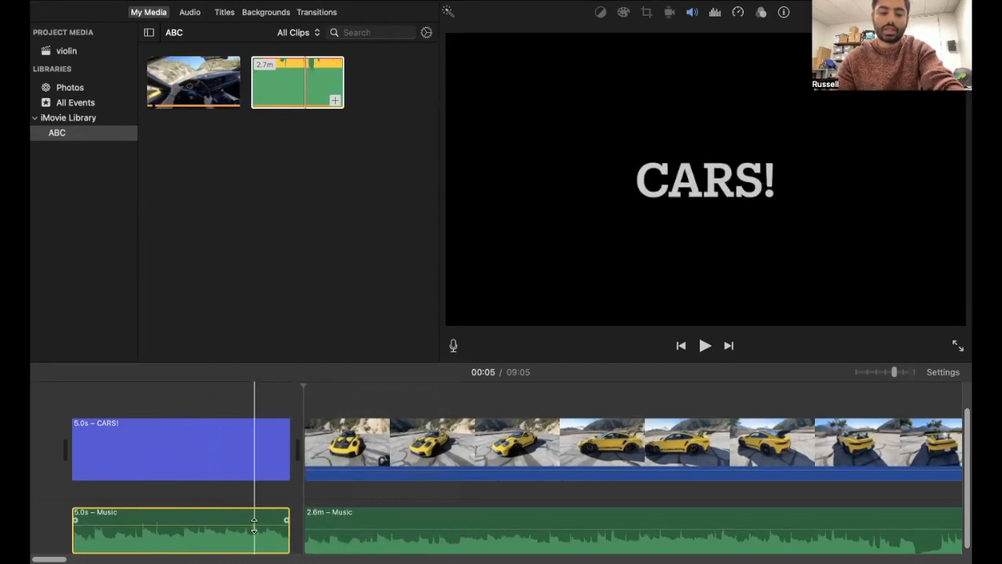
{"action": "left_click_drag", "start_coordinate": [349, 530], "coordinate": [349, 539]}
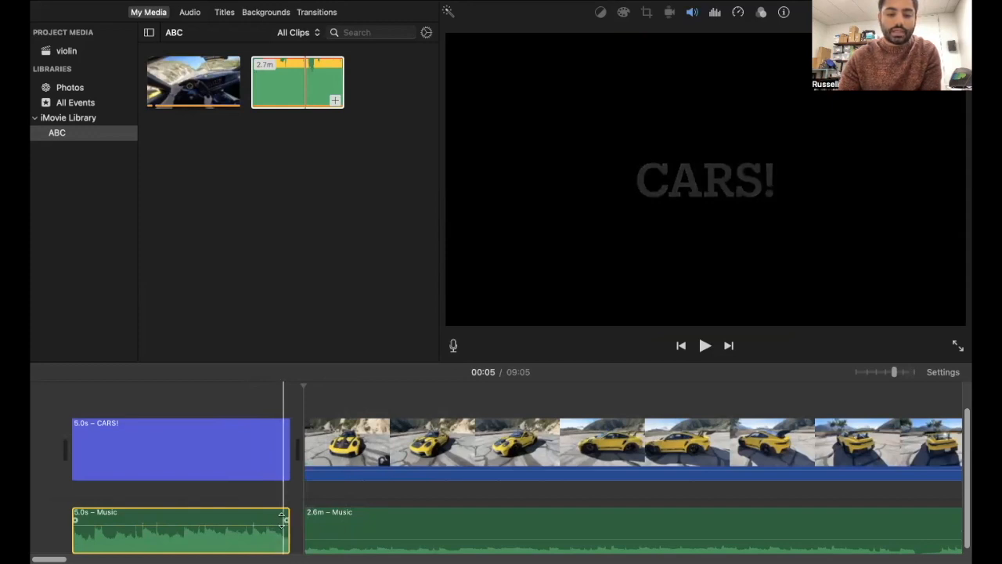
- Add a short fade-out to the end of the first Music segment and a fade-in to the second, previewing the transition between them
{"action": "left_click_drag", "start_coordinate": [284, 519], "coordinate": [248, 518]}
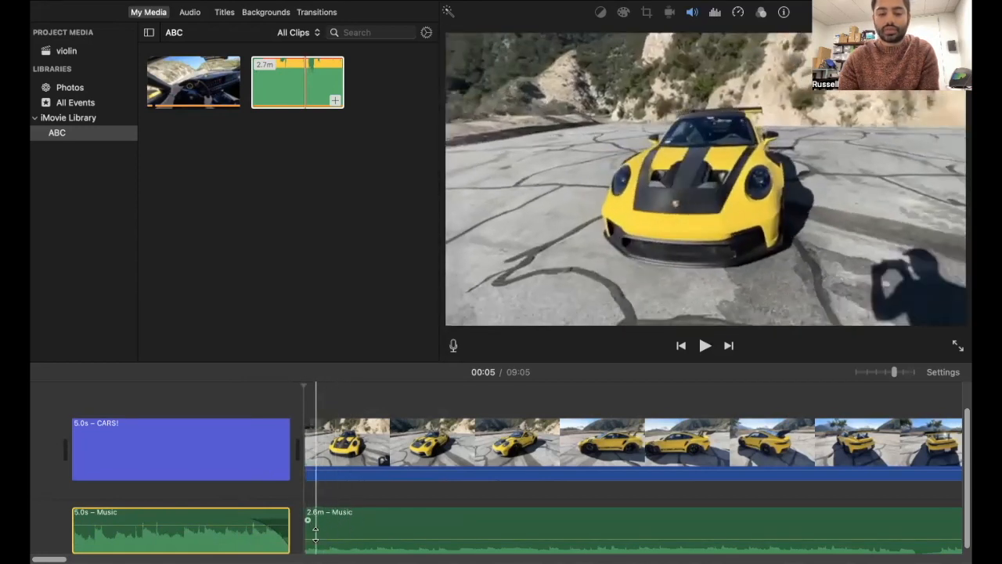
{"action": "left_click_drag", "start_coordinate": [307, 519], "coordinate": [338, 517]}
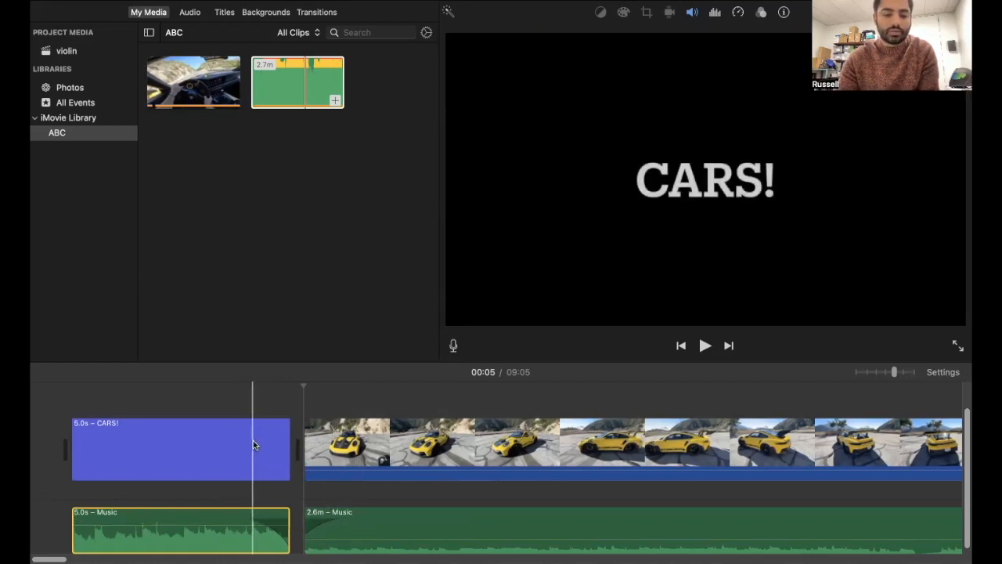
{"action": "left_click", "coordinate": [252, 443]}
{"action": "key", "text": "space"}
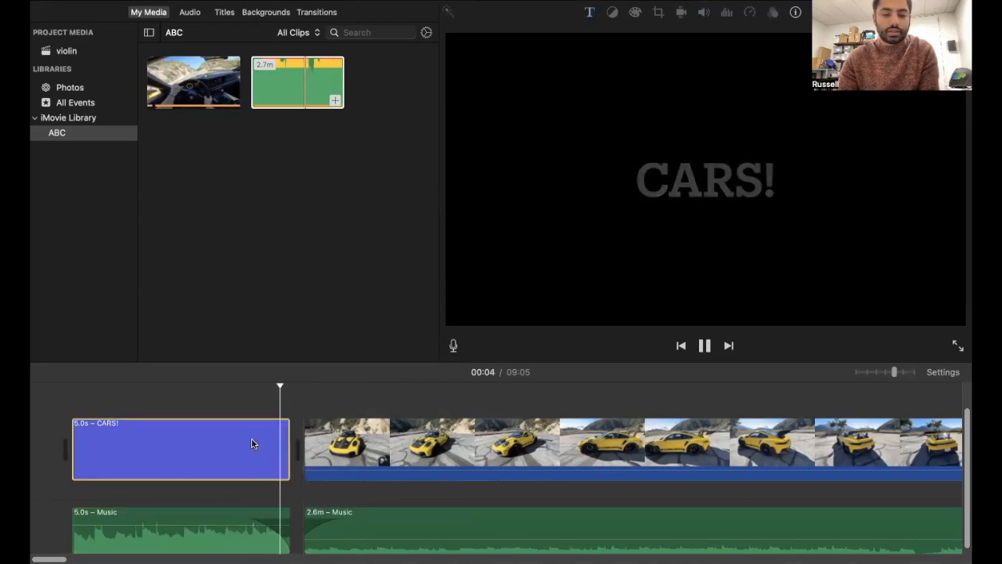
{"action": "key", "text": "space"}
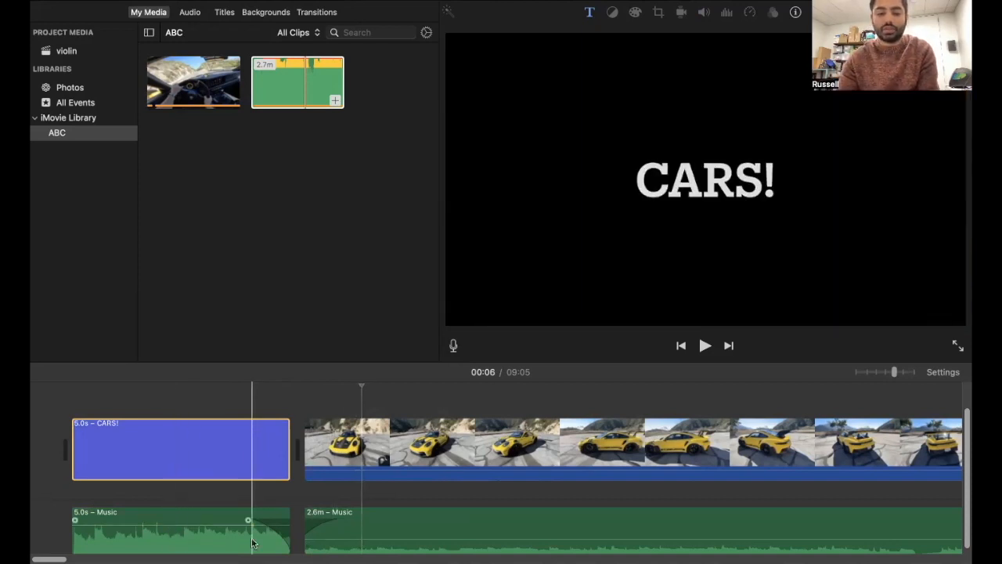
{"action": "left_click", "coordinate": [161, 517]}
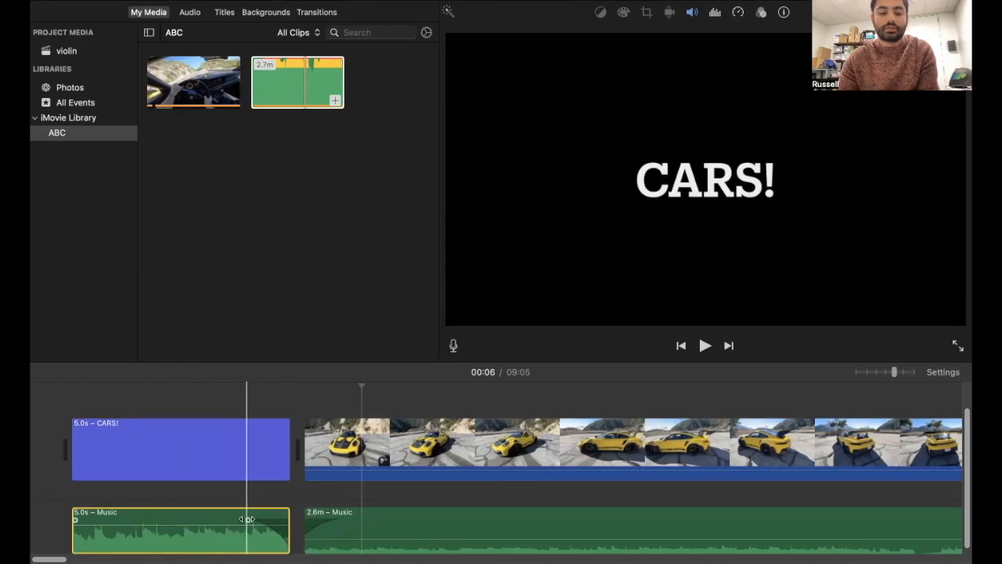
{"action": "left_click_drag", "start_coordinate": [247, 521], "coordinate": [272, 520]}
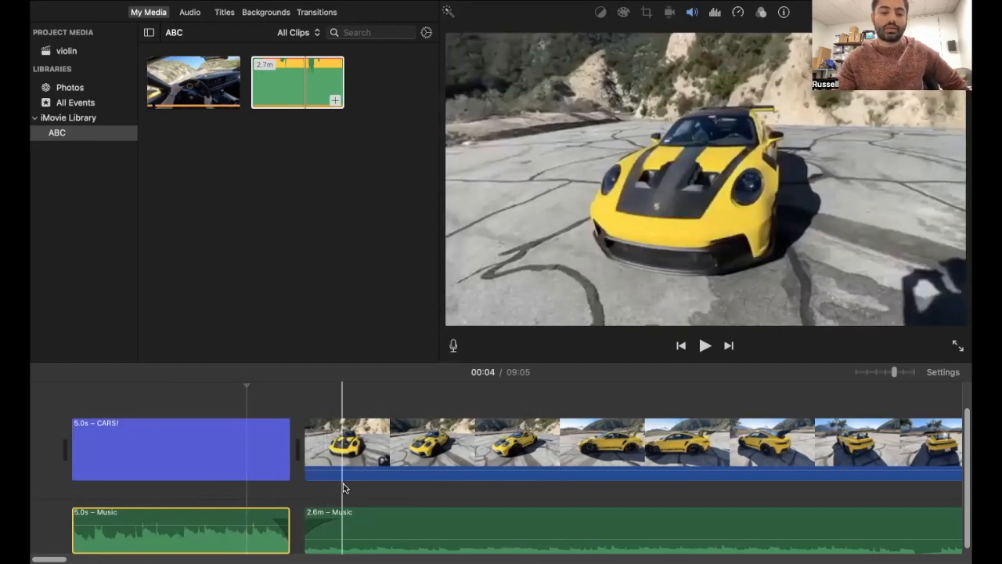
- Split the first Porsche clip at 00:16, where the car's rear side shows, and delete the part after the split
{"action": "scroll", "coordinate": [410, 485], "scroll_direction": "right", "scroll_amount": 5}
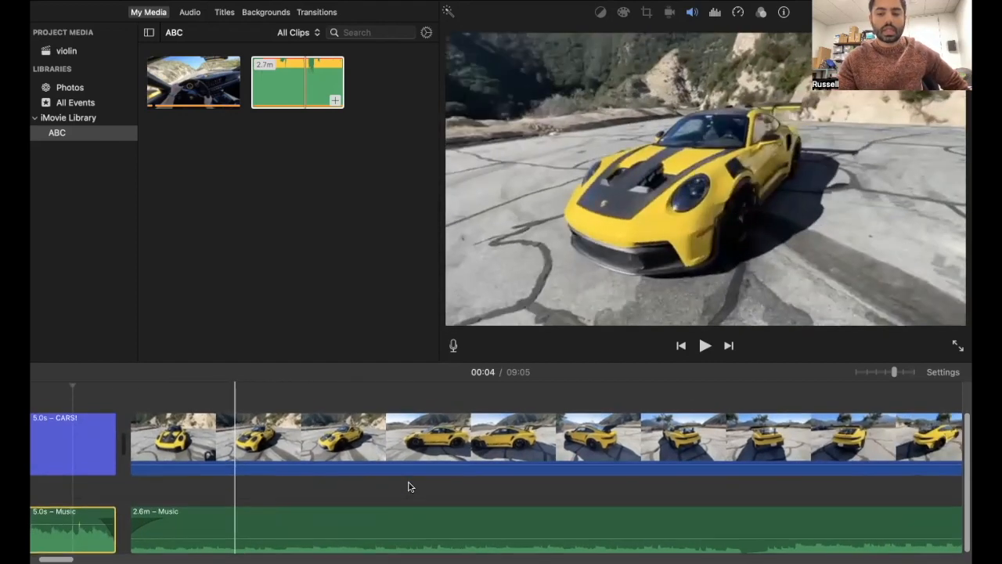
{"action": "left_click", "coordinate": [568, 465]}
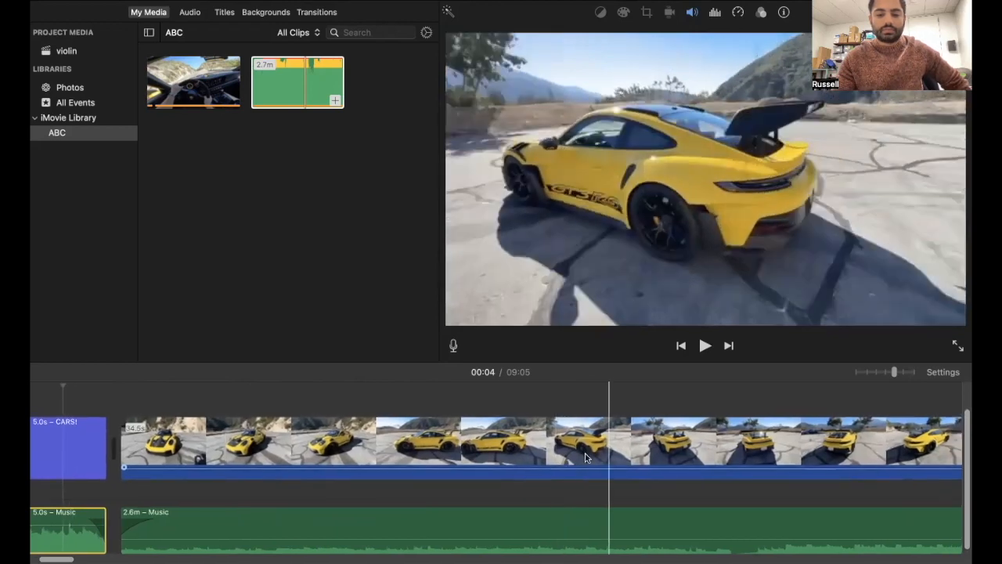
{"action": "right_click", "coordinate": [634, 448]}
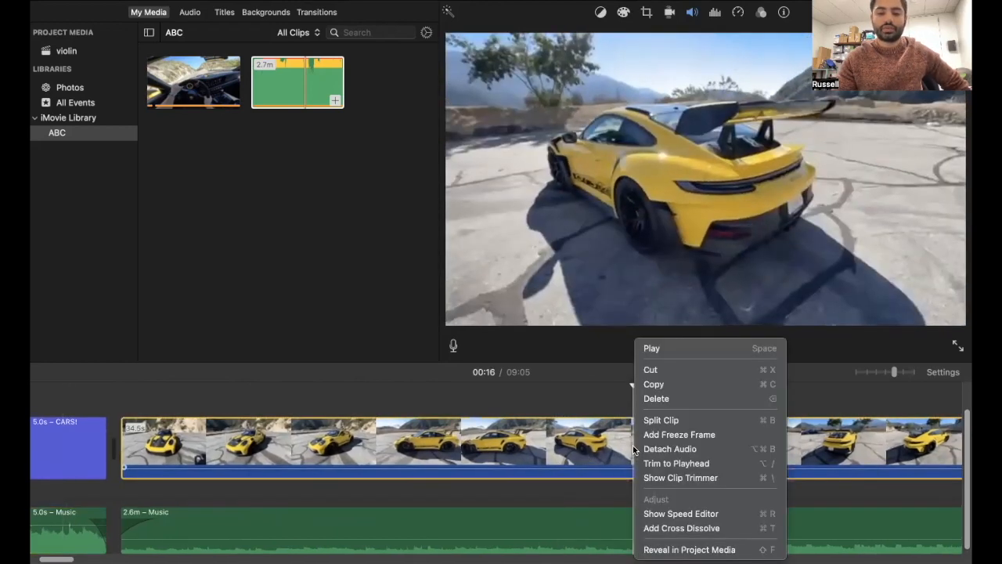
{"action": "left_click", "coordinate": [666, 421]}
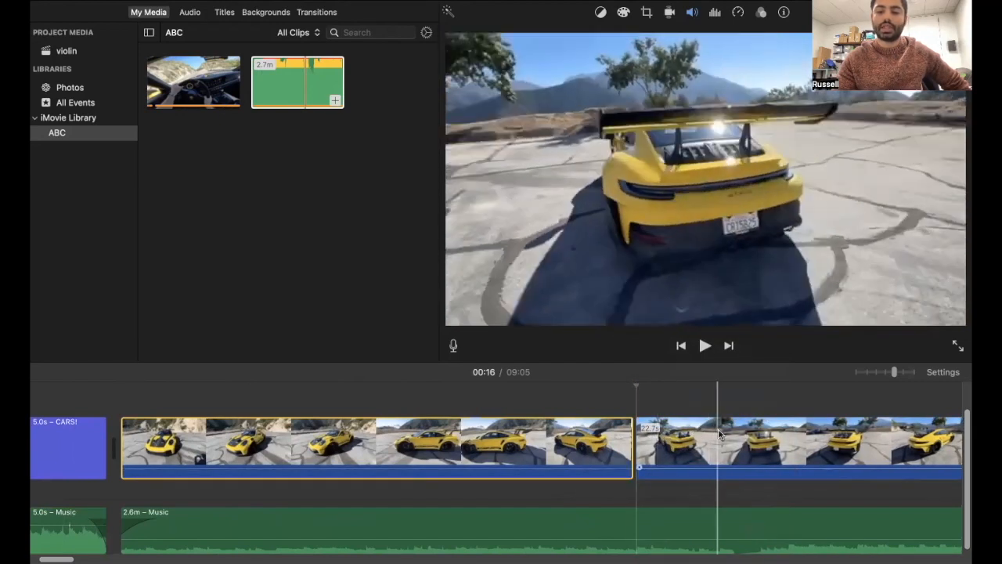
{"action": "right_click", "coordinate": [721, 435]}
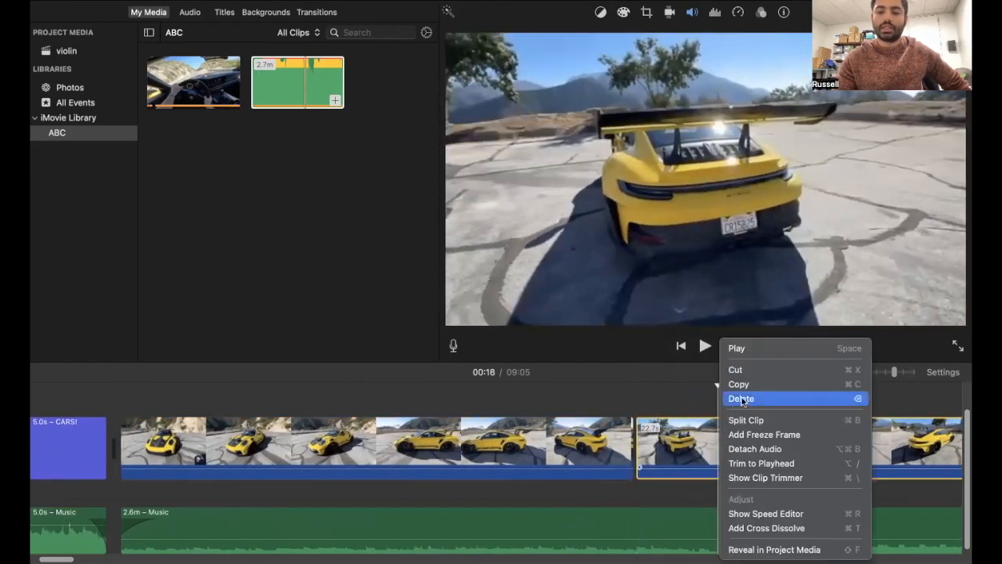
{"action": "left_click", "coordinate": [752, 397]}
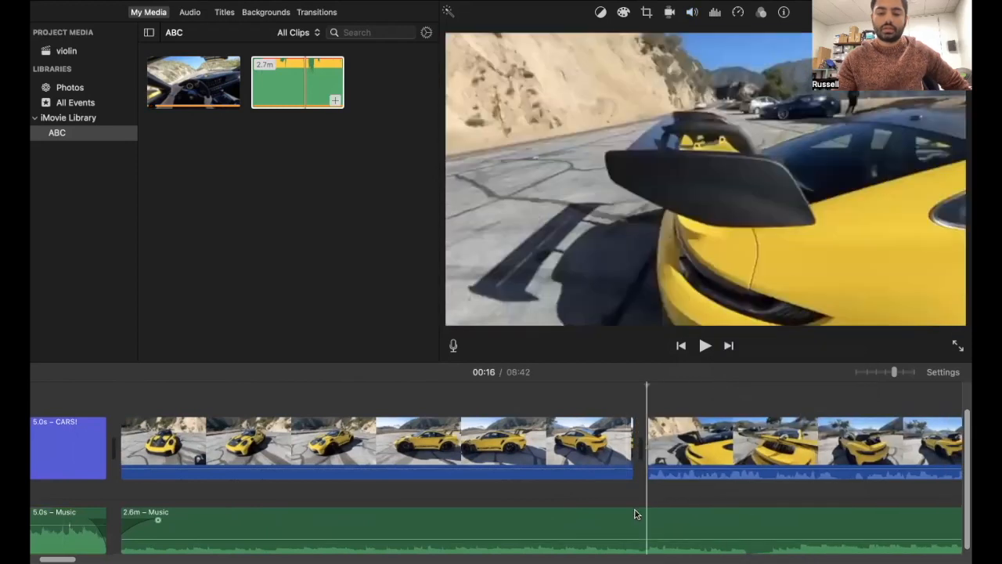
- Split the remaining footage at 00:18 and delete both its 1.5-second opening piece and the 8.4-minute rest
{"action": "right_click", "coordinate": [713, 462]}
{"action": "left_click", "coordinate": [744, 420]}
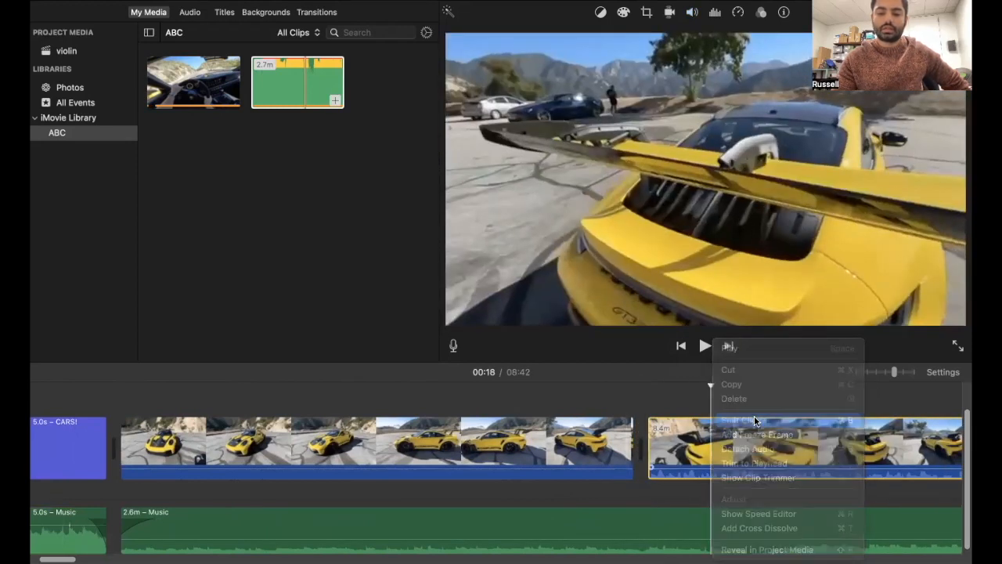
{"action": "right_click", "coordinate": [696, 445]}
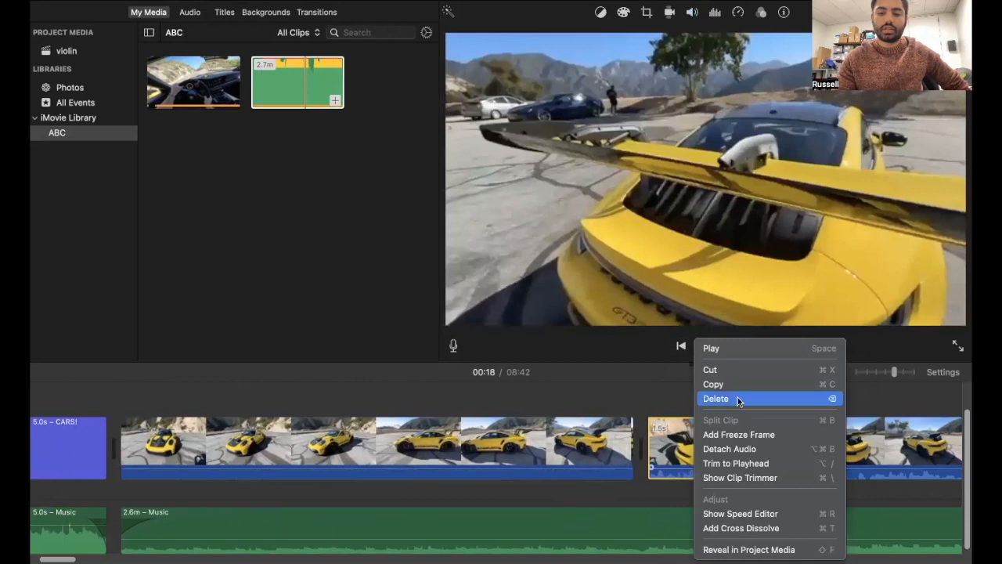
{"action": "left_click", "coordinate": [736, 399]}
{"action": "right_click", "coordinate": [691, 446]}
{"action": "left_click", "coordinate": [678, 446]}
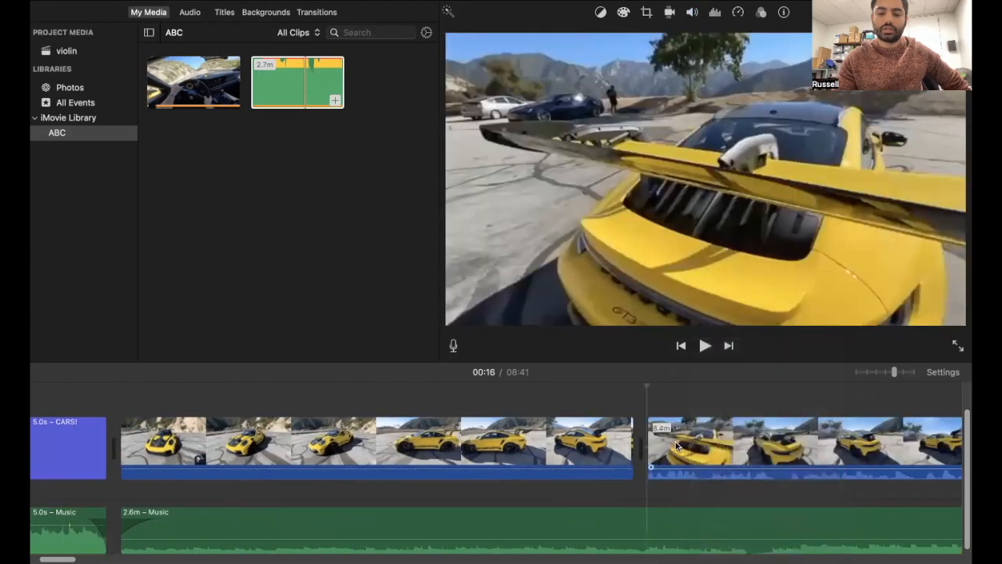
{"action": "right_click", "coordinate": [678, 447]}
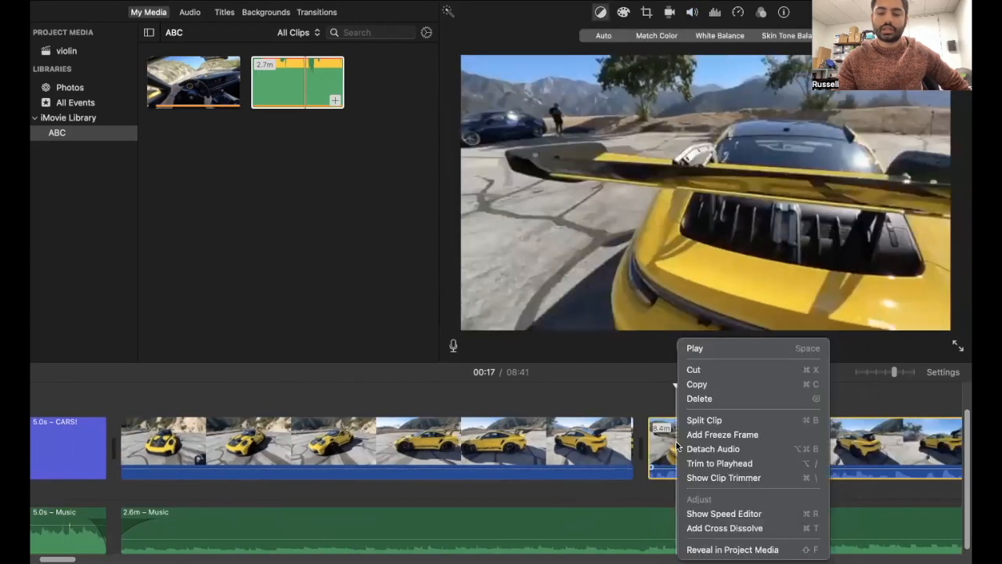
{"action": "left_click", "coordinate": [687, 399]}
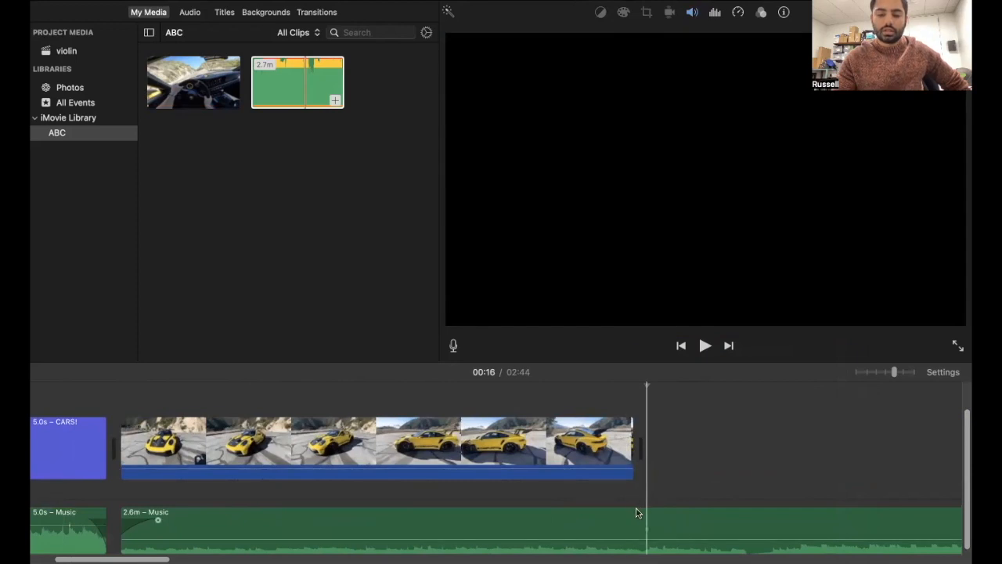
- Split the second Music segment at the end of the Porsche clip and delete the leftover music after it
{"action": "left_click", "coordinate": [647, 514]}
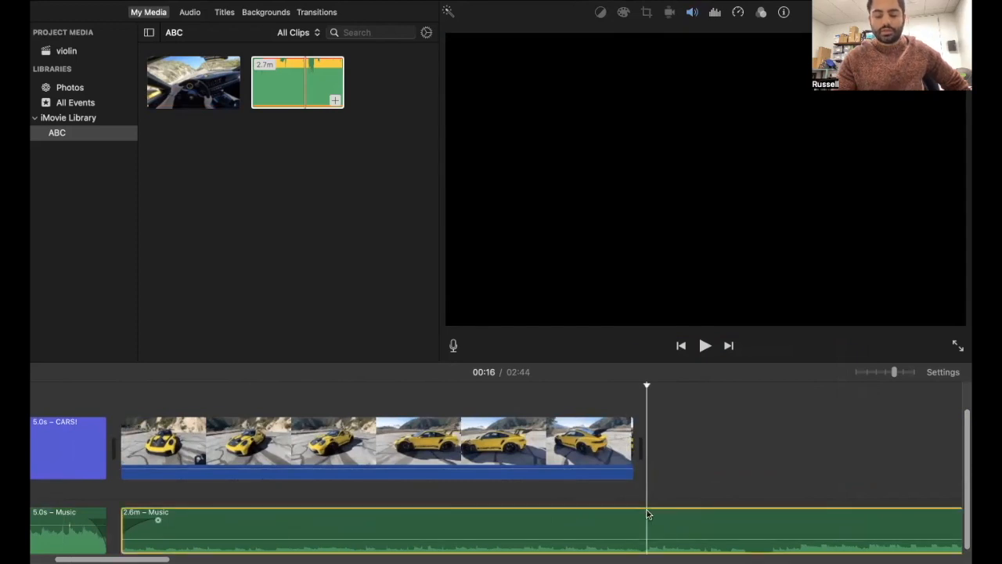
{"action": "right_click", "coordinate": [647, 513]}
{"action": "left_click", "coordinate": [684, 421]}
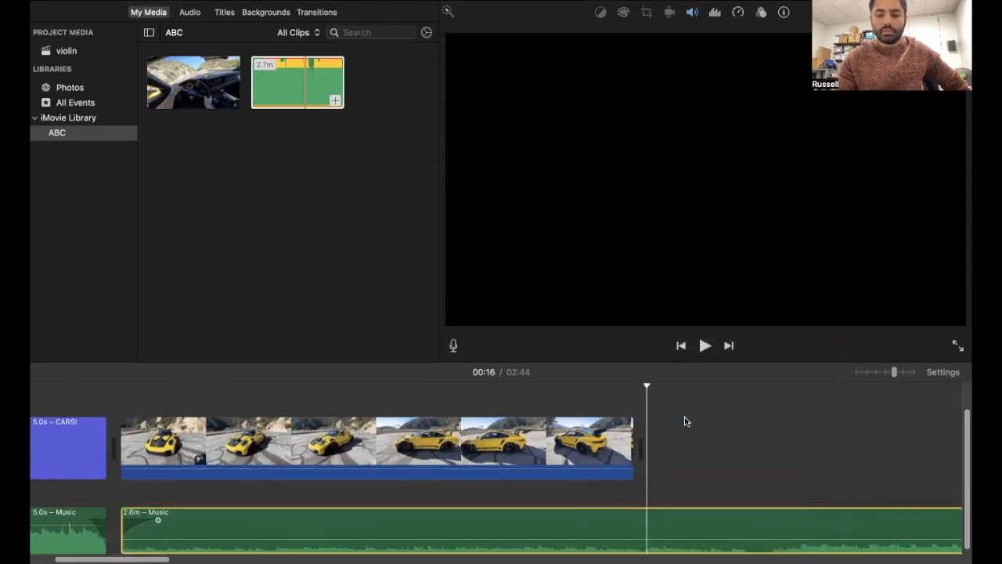
{"action": "left_click", "coordinate": [732, 523]}
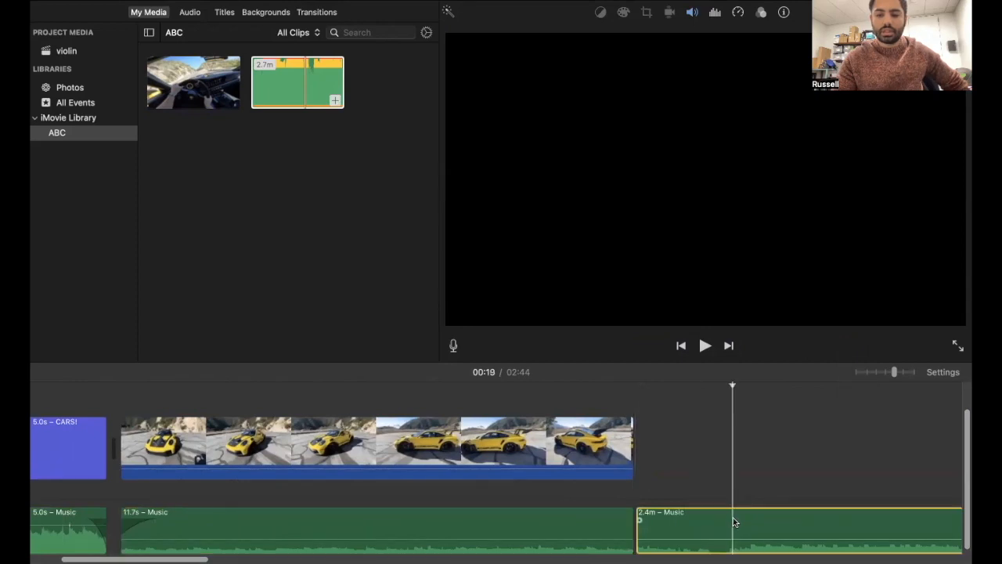
{"action": "right_click", "coordinate": [775, 531]}
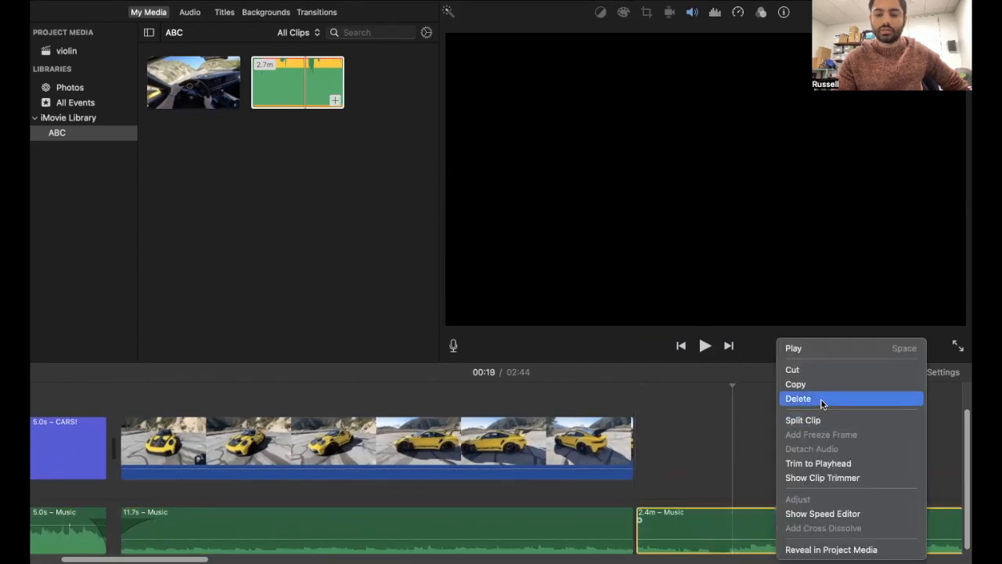
{"action": "left_click", "coordinate": [799, 398]}
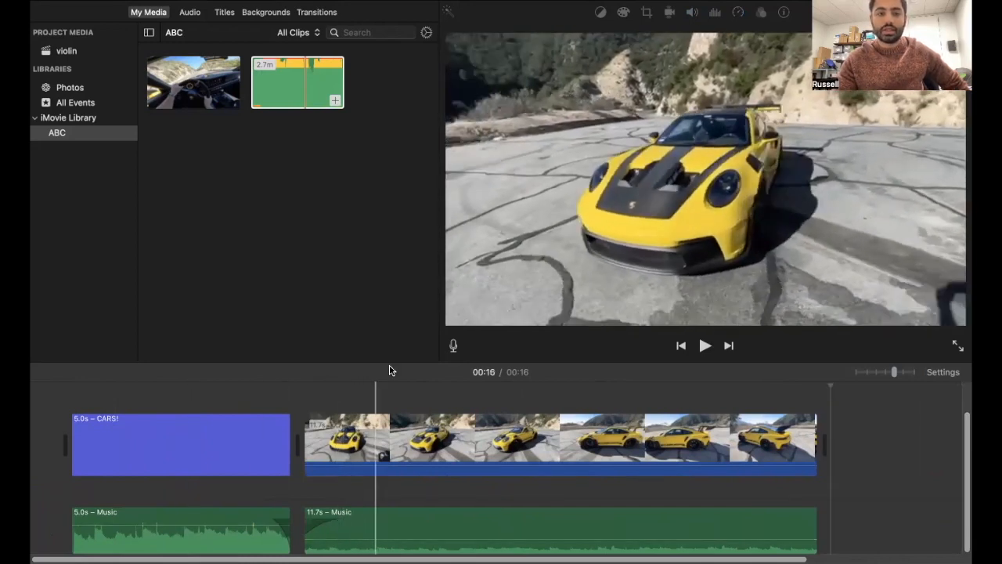
- Examine the stabilization, cropping, noise reduction and speed options available for the Porsche clip
{"action": "left_click", "coordinate": [421, 531]}
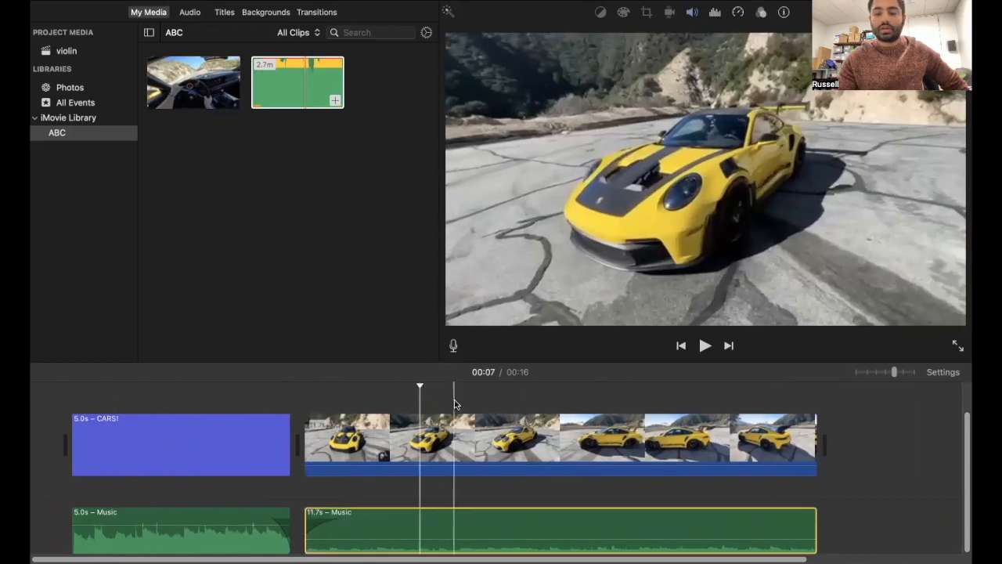
{"action": "left_click", "coordinate": [493, 436]}
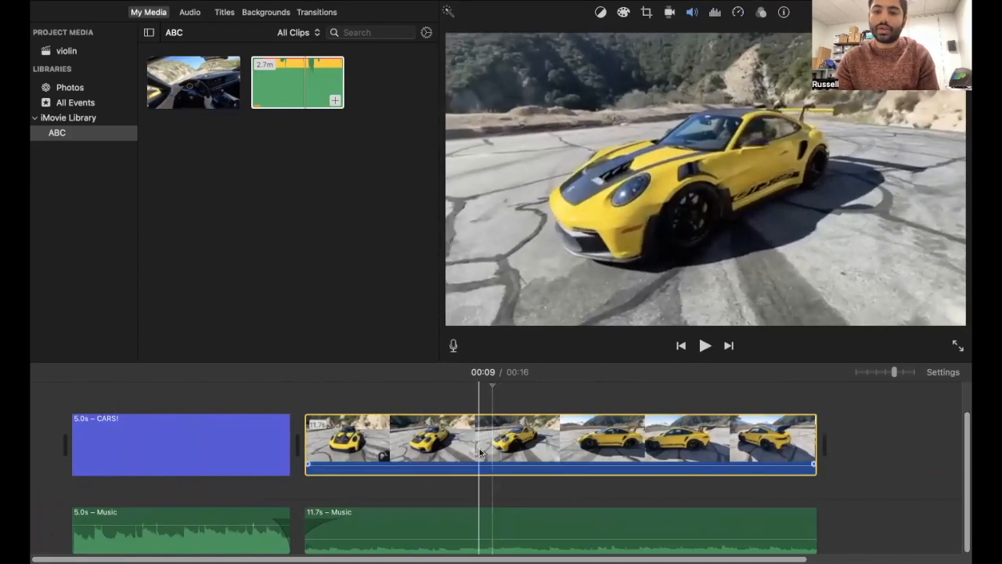
{"action": "left_click", "coordinate": [669, 14]}
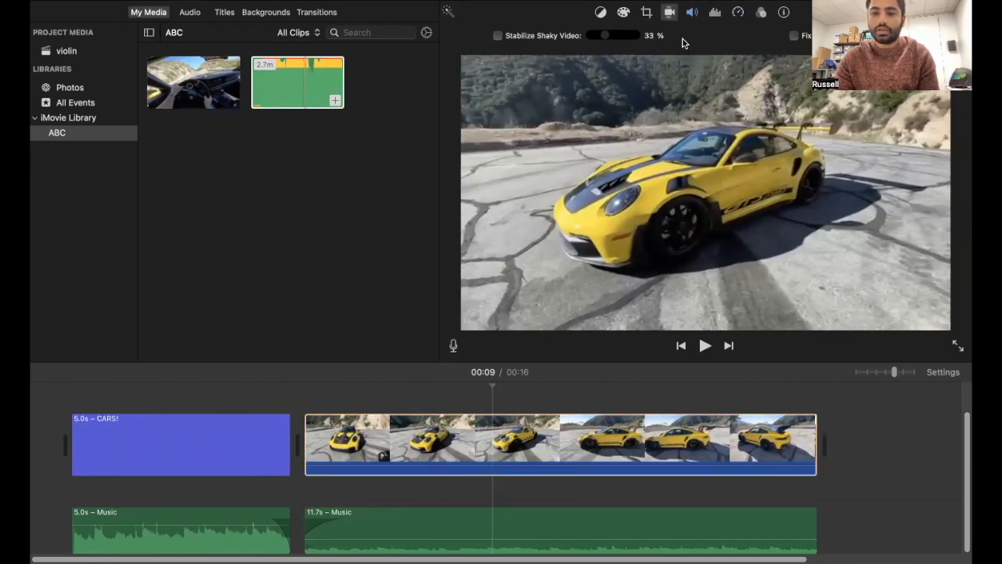
{"action": "left_click", "coordinate": [643, 14]}
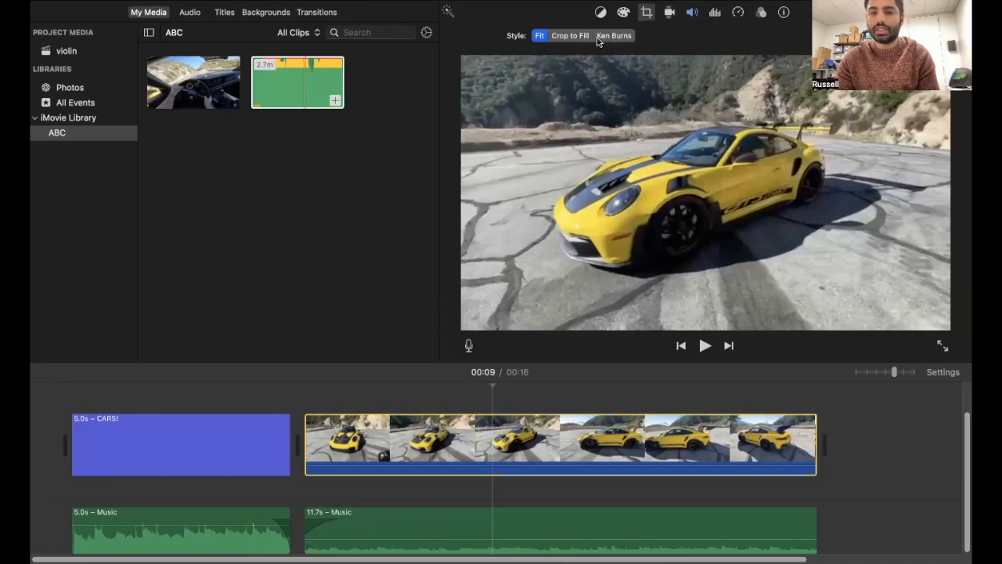
{"action": "left_click", "coordinate": [715, 13]}
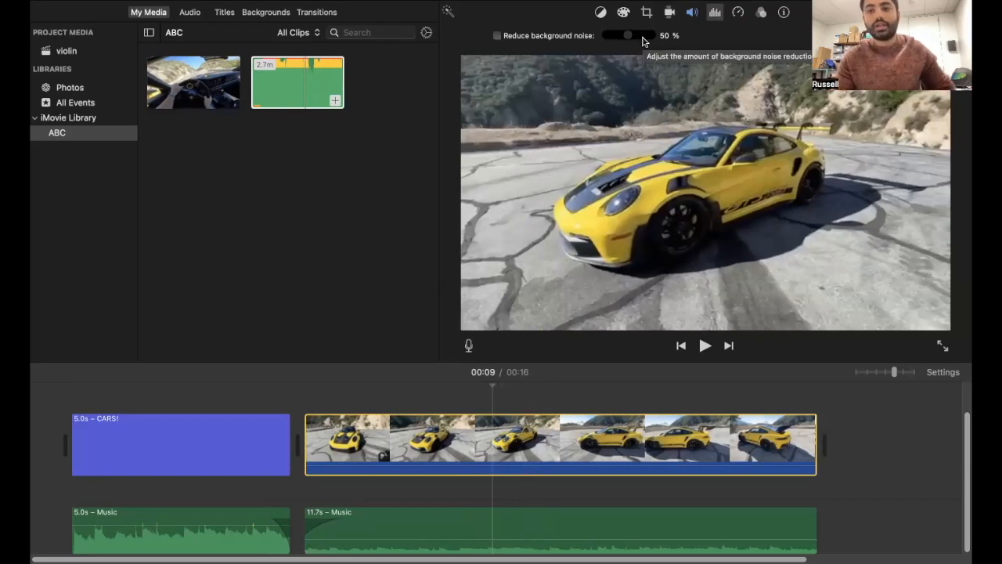
{"action": "left_click", "coordinate": [737, 14]}
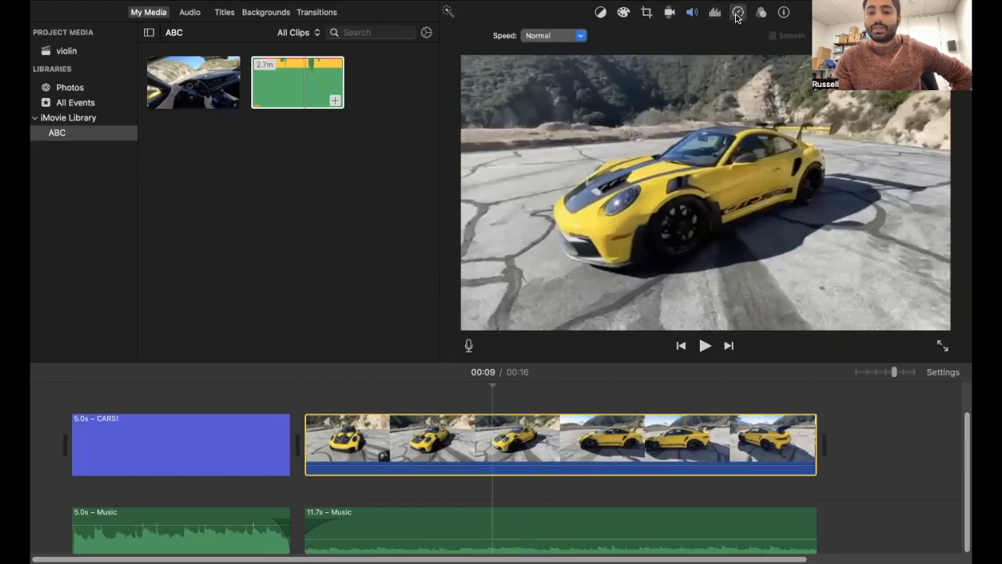
{"action": "left_click", "coordinate": [422, 443]}
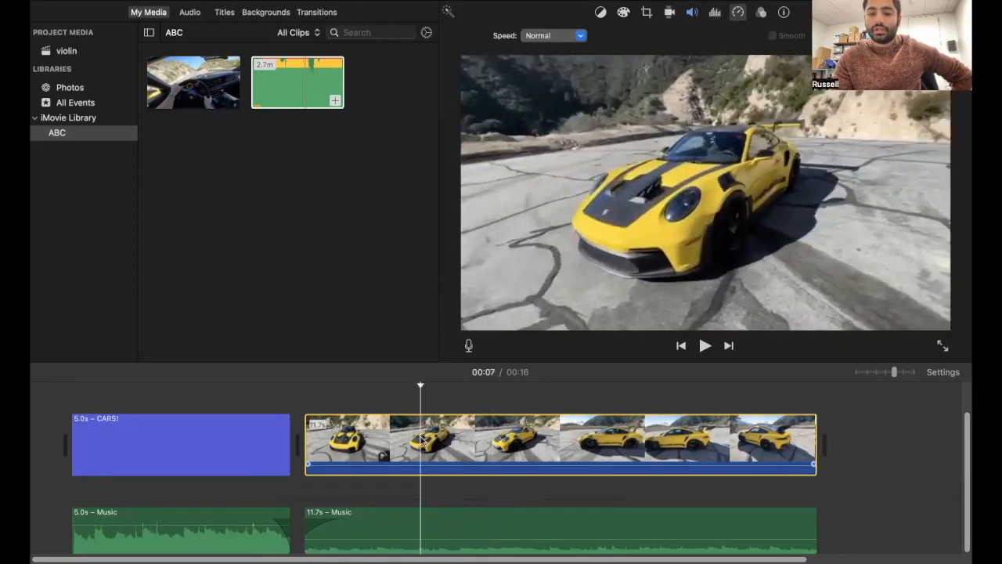
- Set the Porsche clip's speed to Slow and play part of it to preview the slow motion
{"action": "left_click", "coordinate": [572, 41]}
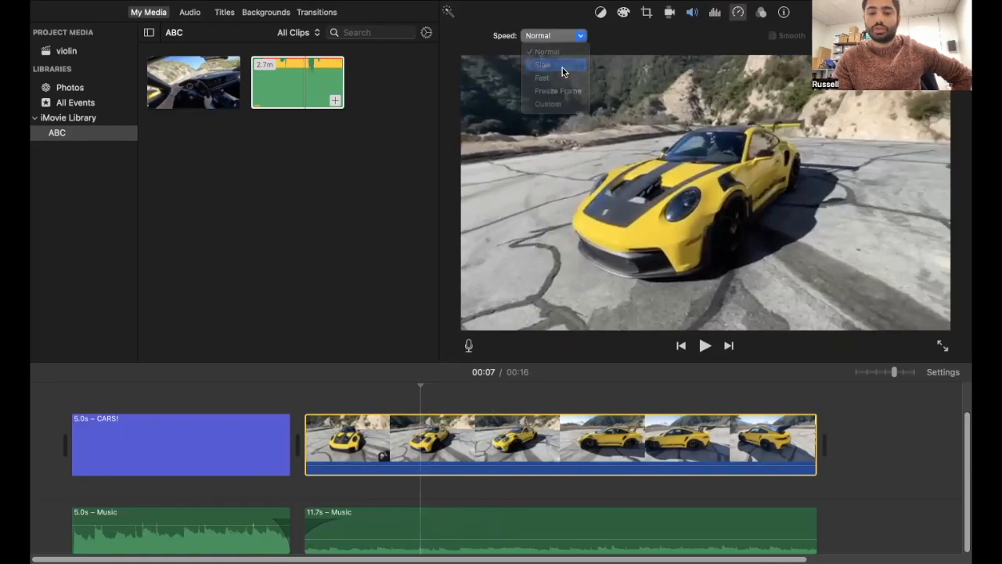
{"action": "left_click", "coordinate": [562, 70]}
{"action": "scroll", "coordinate": [525, 411], "scroll_direction": "right", "scroll_amount": 10}
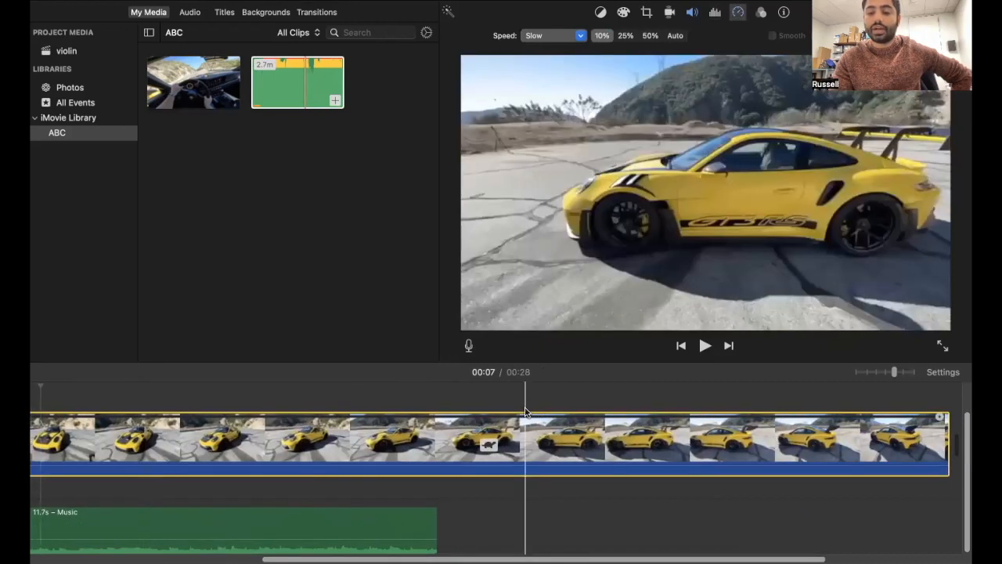
{"action": "scroll", "coordinate": [513, 438], "scroll_direction": "left", "scroll_amount": 10}
{"action": "key", "text": "space"}
{"action": "key", "text": "space"}
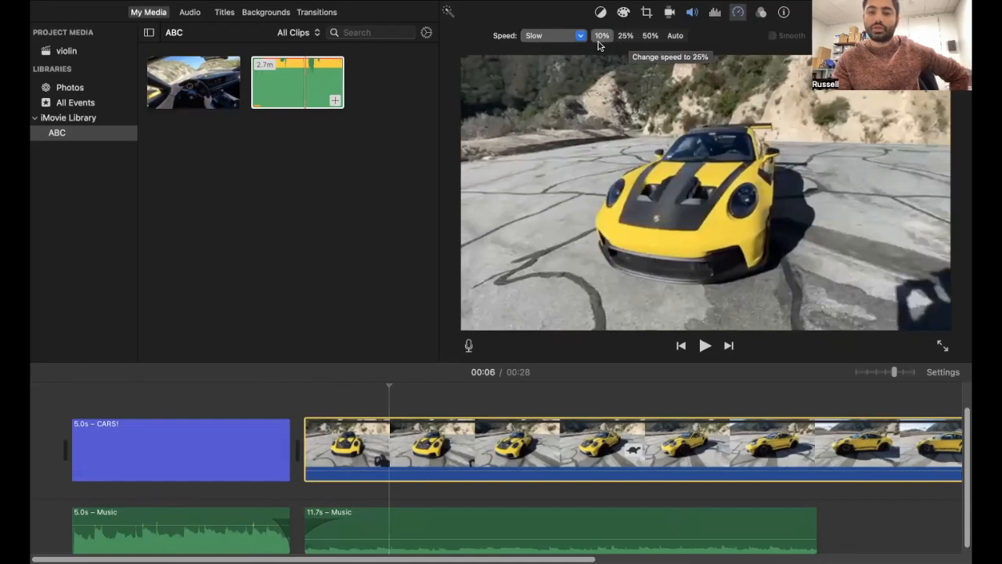
- Change the Porsche clip's speed to Fast at 2x and preview it from the clip's start
{"action": "left_click", "coordinate": [581, 36]}
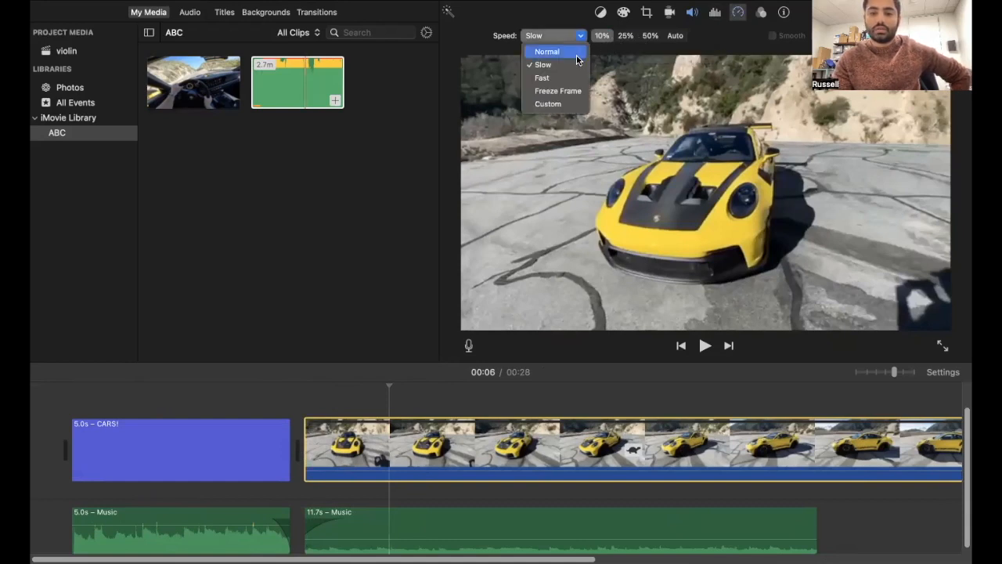
{"action": "left_click", "coordinate": [570, 78]}
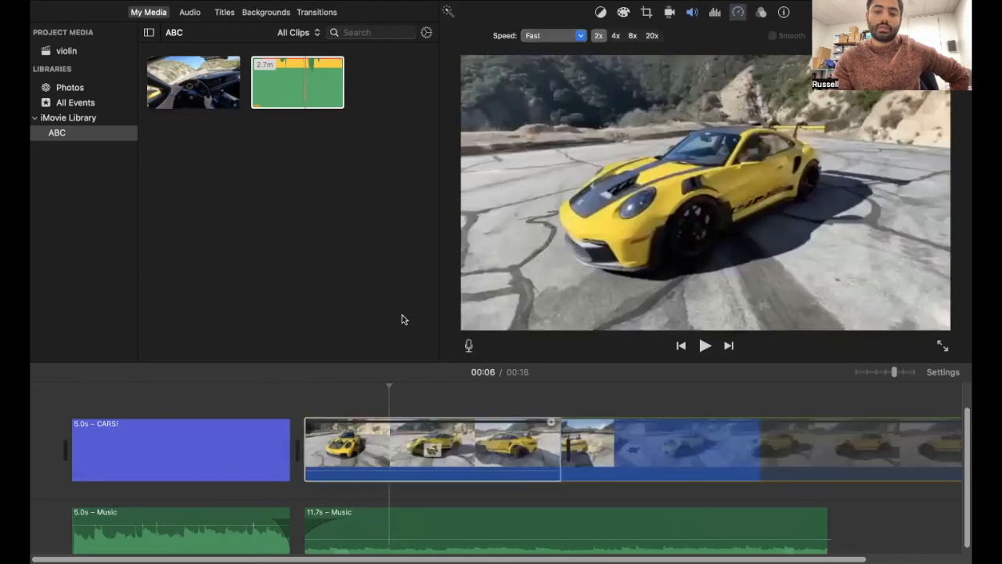
{"action": "left_click", "coordinate": [317, 404]}
{"action": "key", "text": "space"}
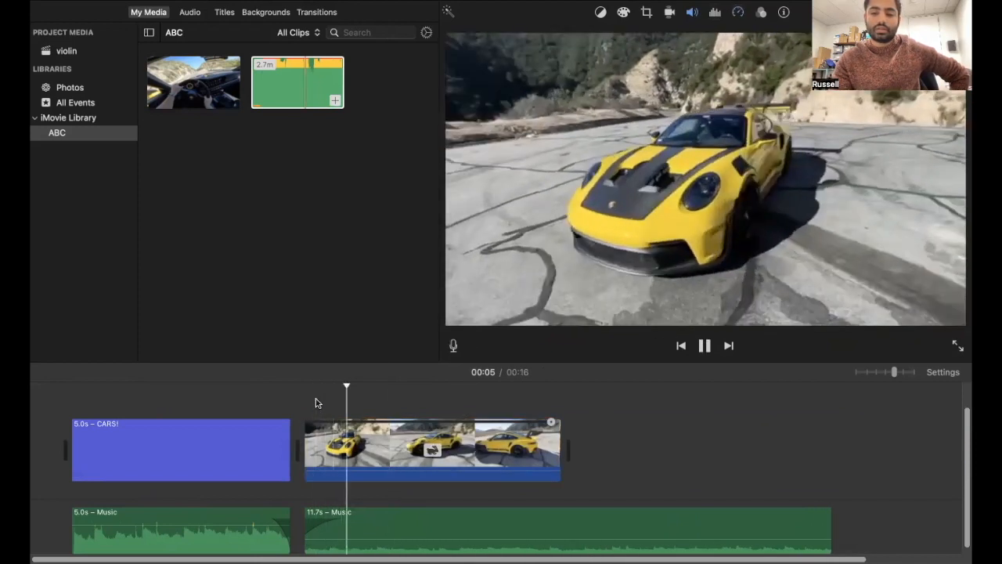
{"action": "key", "text": "space"}
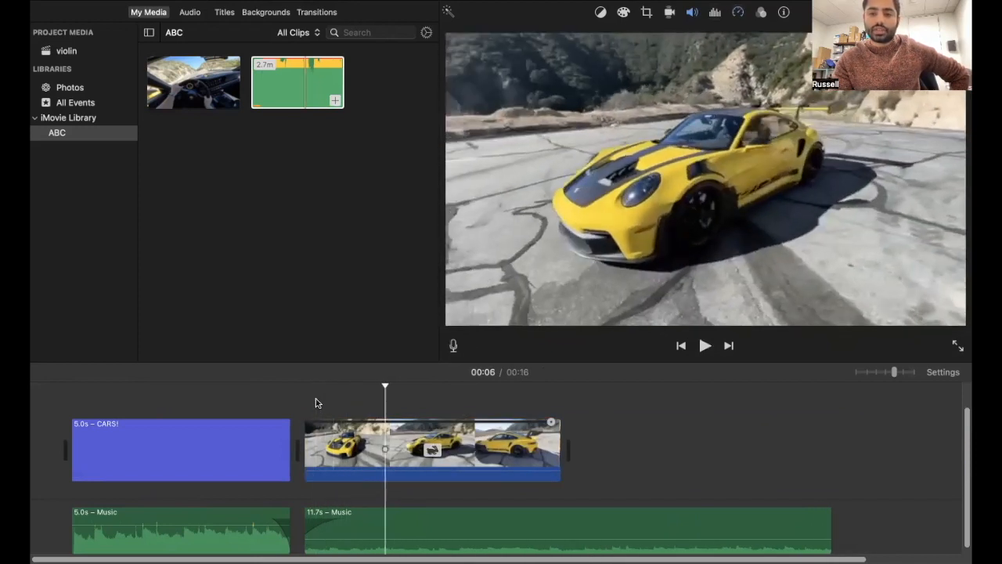
- Examine the clip filters, color correction and cropping options available for the Porsche clip
{"action": "left_click", "coordinate": [761, 14]}
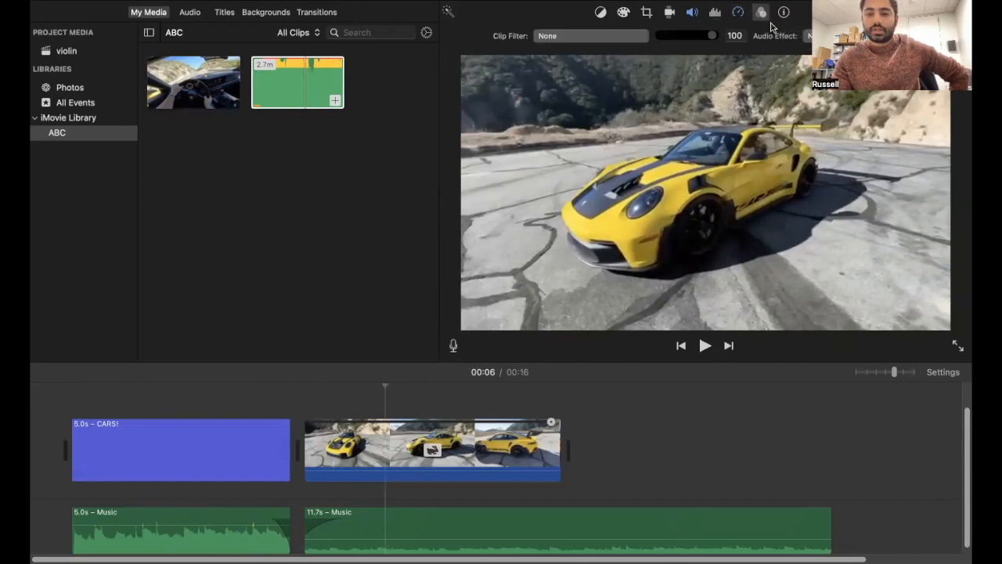
{"action": "left_click", "coordinate": [641, 39]}
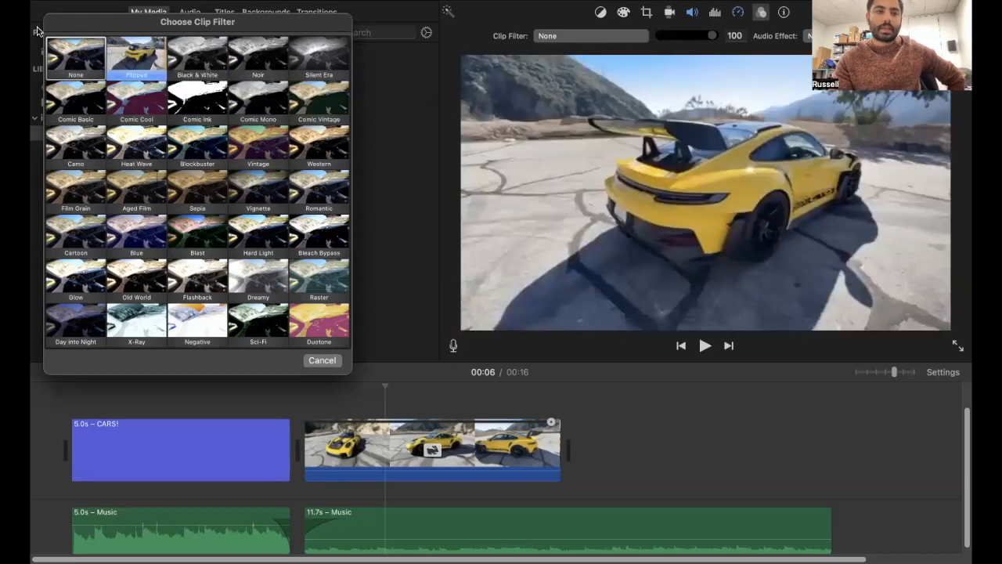
{"action": "left_click", "coordinate": [321, 360]}
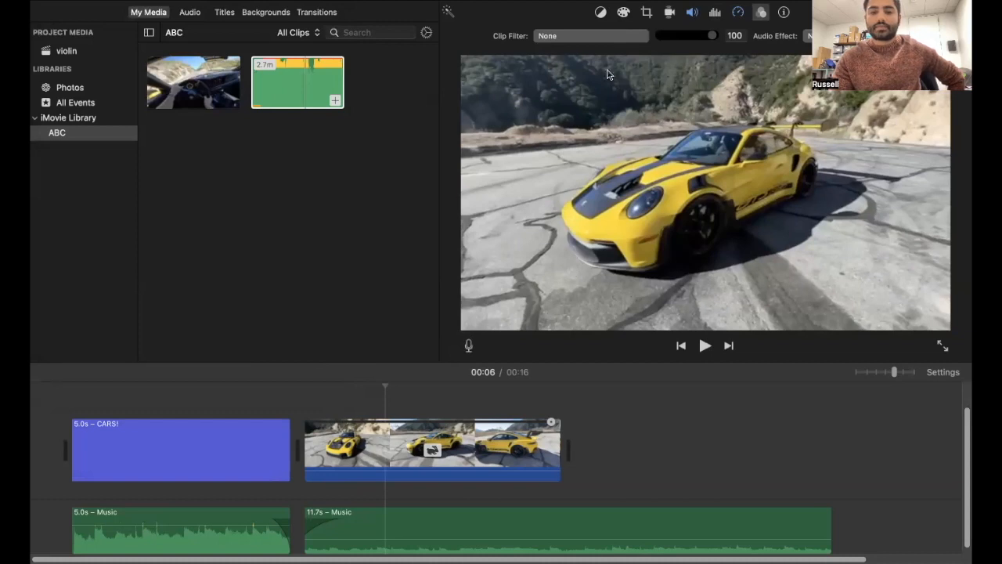
{"action": "left_click", "coordinate": [625, 14]}
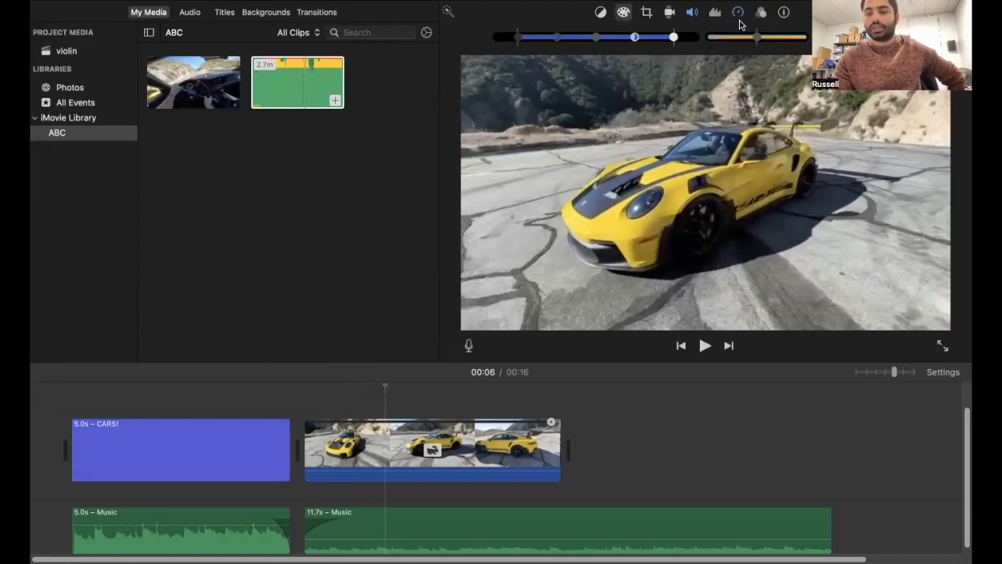
{"action": "left_click", "coordinate": [647, 12]}
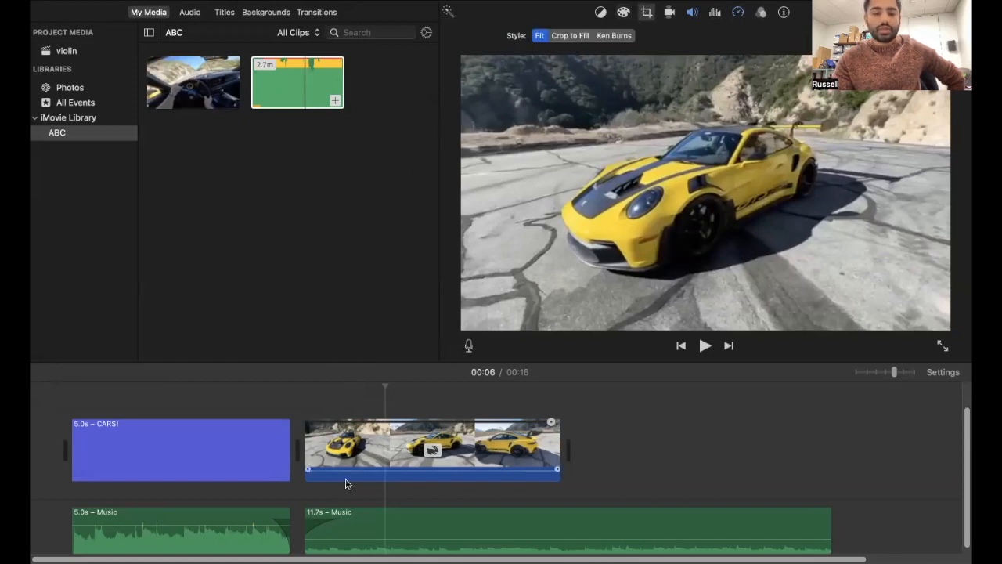
- Set the Porsche clip's speed back to Normal
{"action": "left_click", "coordinate": [387, 440]}
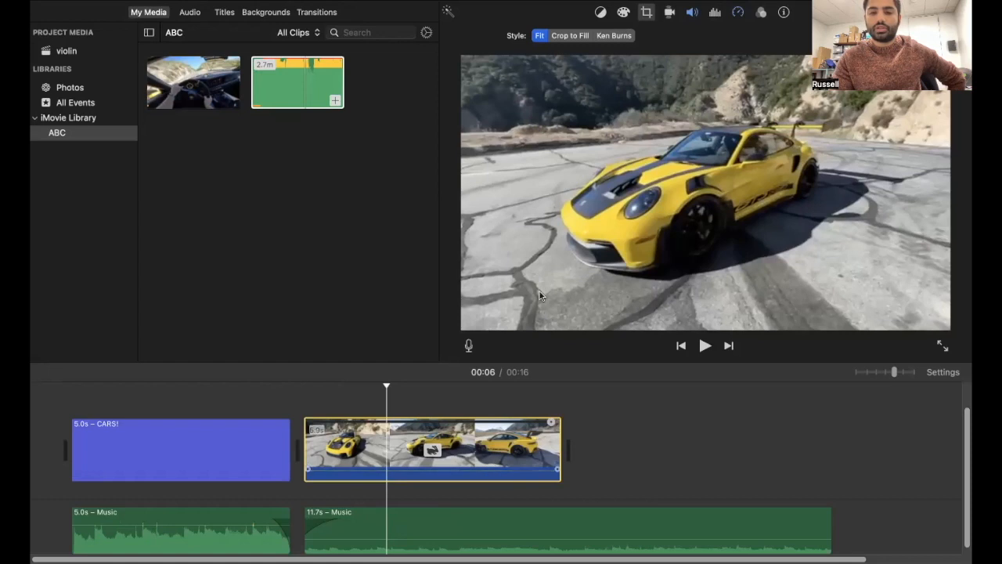
{"action": "left_click", "coordinate": [737, 12]}
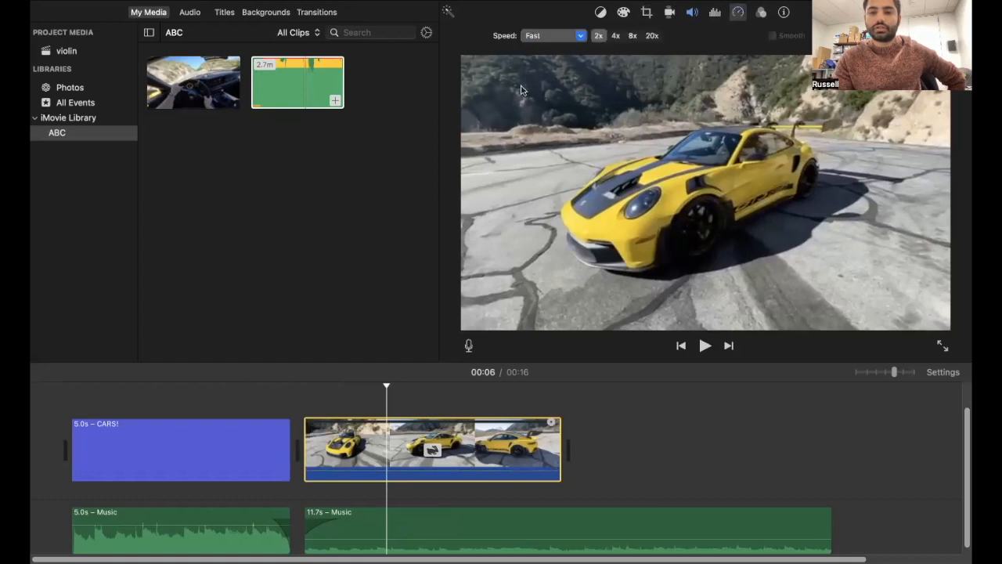
{"action": "left_click", "coordinate": [554, 35]}
{"action": "left_click", "coordinate": [546, 51]}
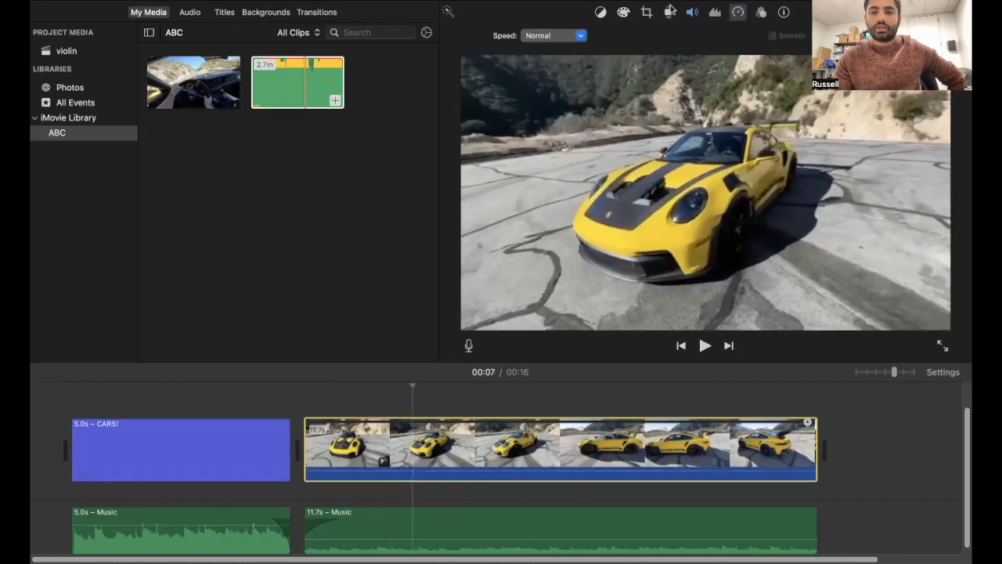
- Crop the Porsche clip with Crop to Fill tightly around the car, excluding the photographer's shadow, and play it from its start
{"action": "left_click", "coordinate": [643, 13]}
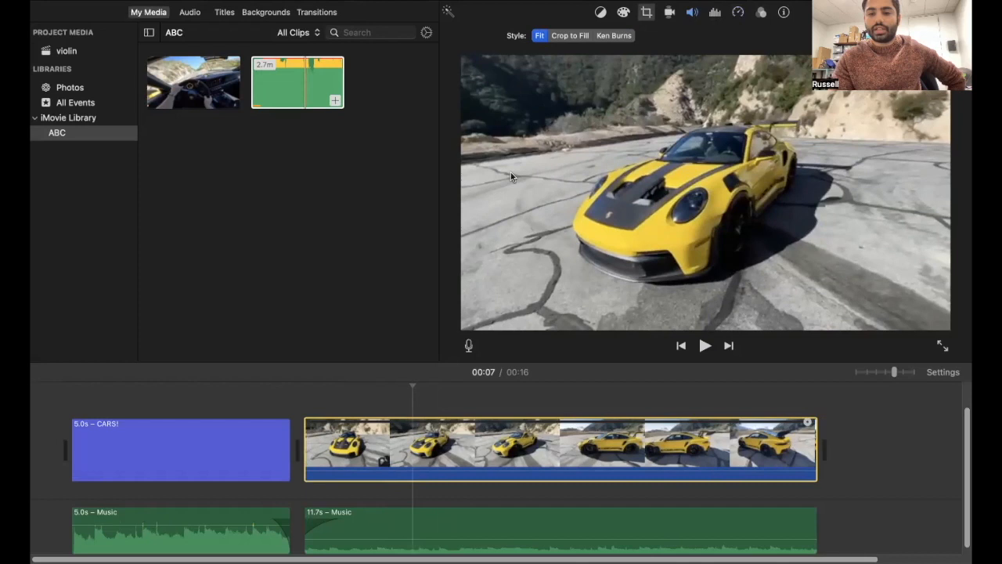
{"action": "left_click", "coordinate": [314, 395]}
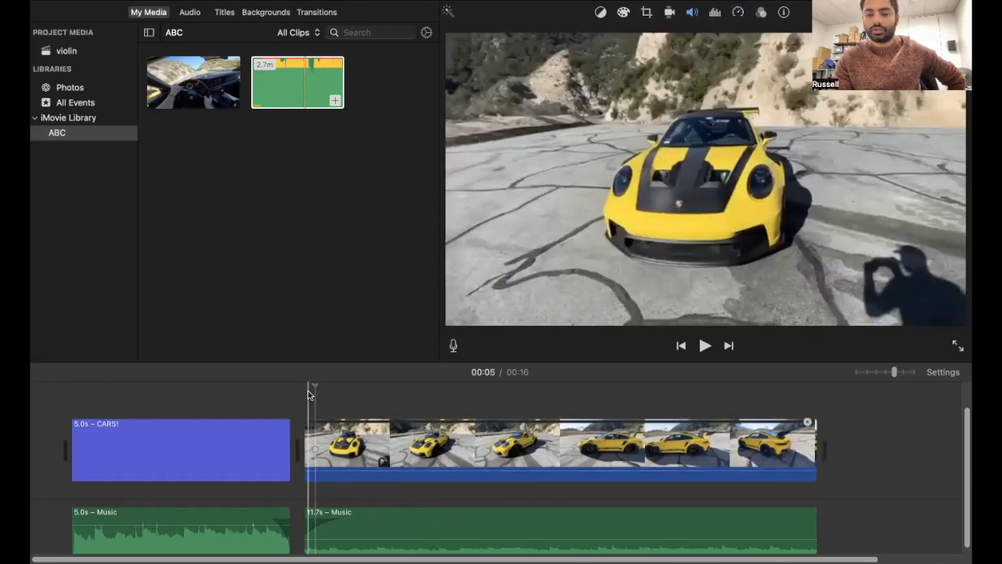
{"action": "left_click", "coordinate": [647, 11]}
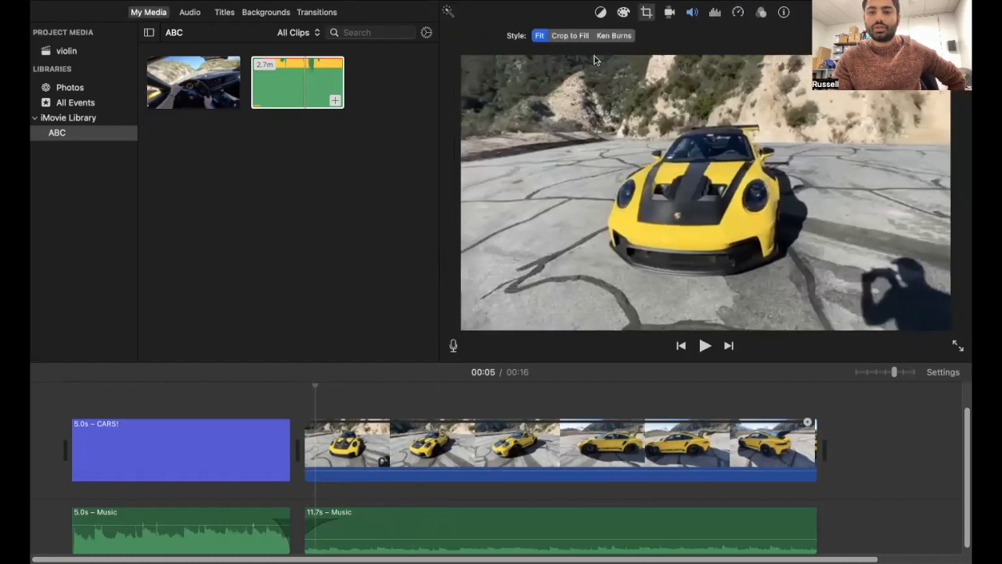
{"action": "left_click", "coordinate": [577, 37]}
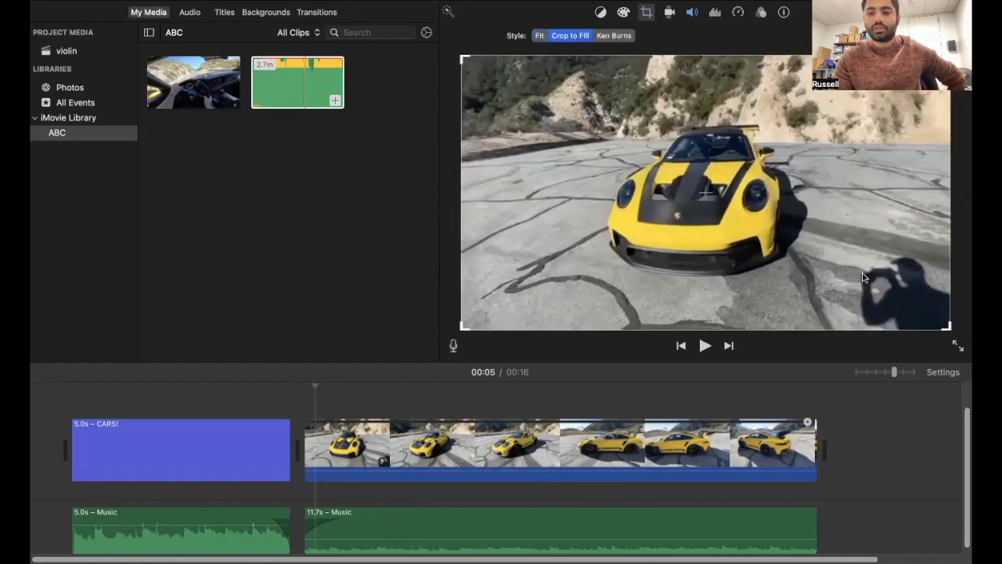
{"action": "left_click_drag", "start_coordinate": [945, 333], "coordinate": [844, 315]}
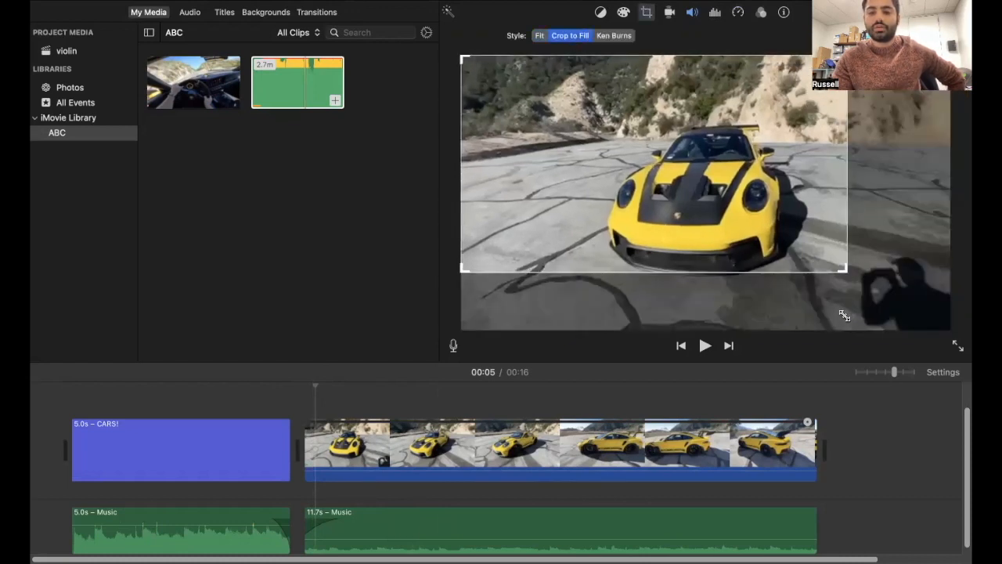
{"action": "left_click_drag", "start_coordinate": [462, 57], "coordinate": [550, 102]}
{"action": "left_click", "coordinate": [315, 404]}
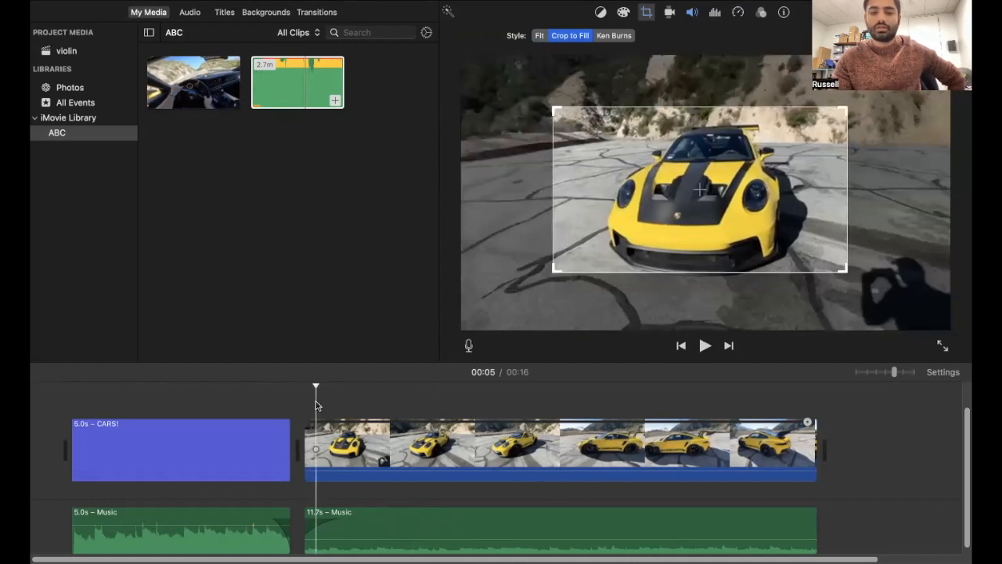
{"action": "key", "text": "space"}
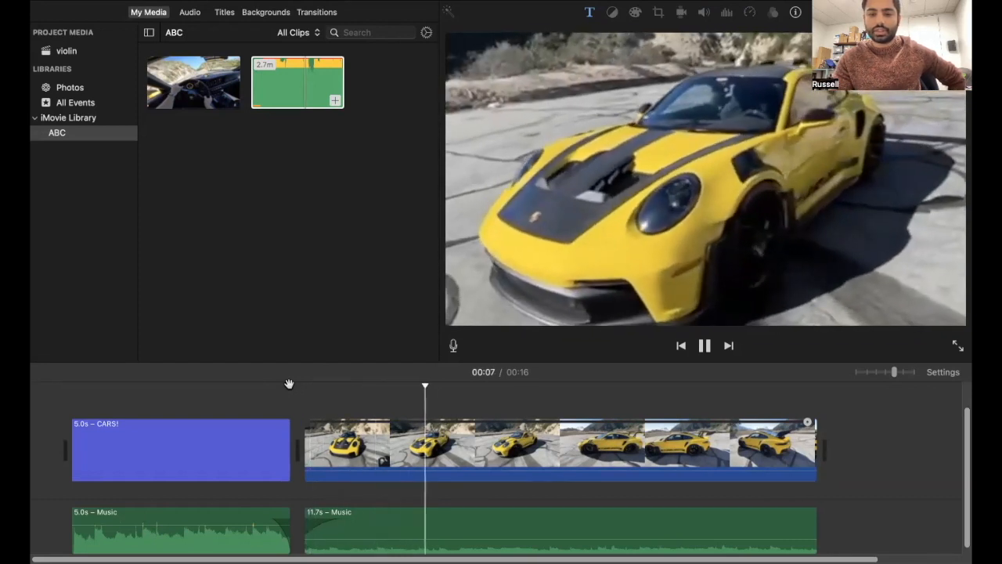
- Reset the Porsche clip's crop to Fit, apply the default Ken Burns style and preview the movement through the clip
{"action": "key", "text": "c"}
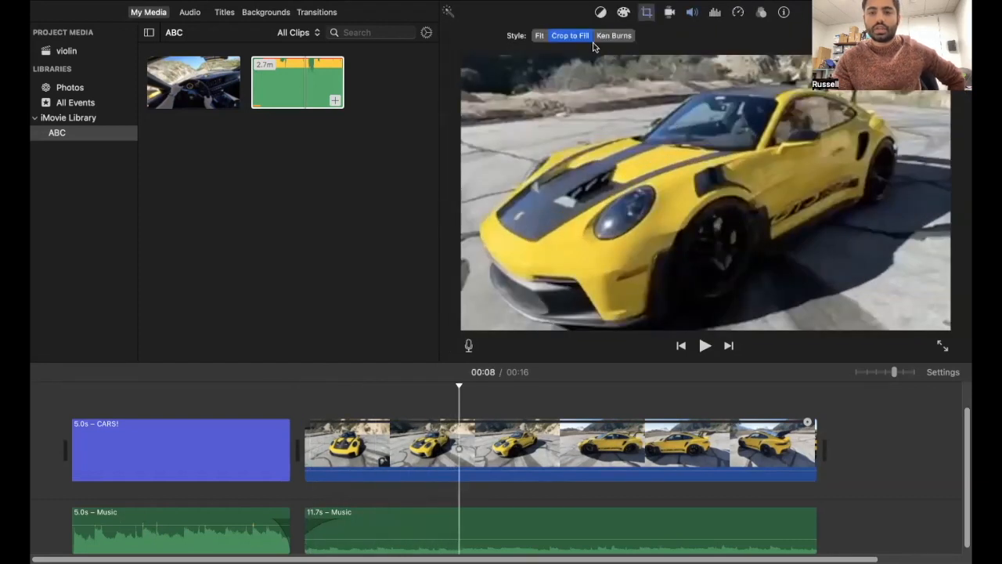
{"action": "left_click", "coordinate": [540, 37]}
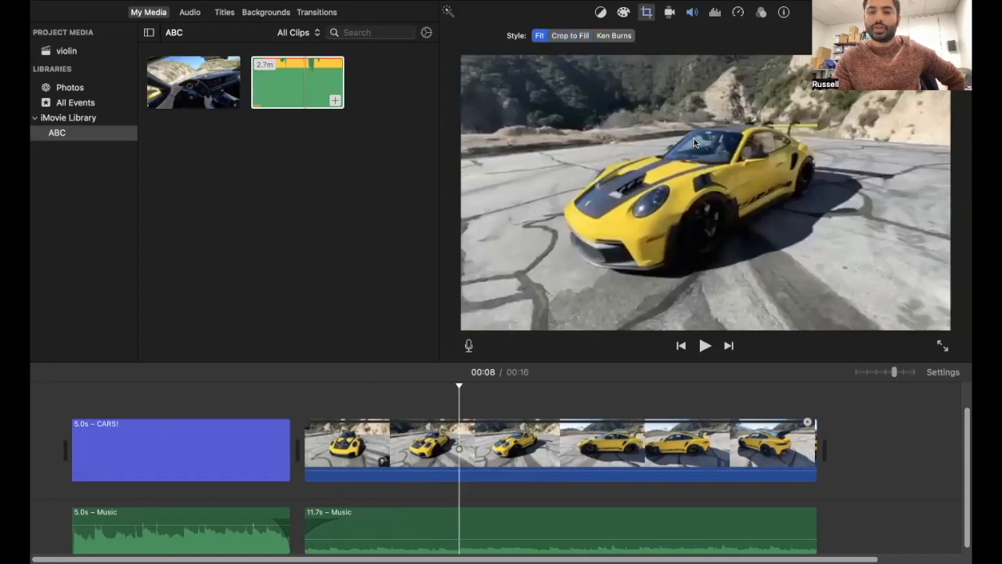
{"action": "left_click", "coordinate": [612, 37]}
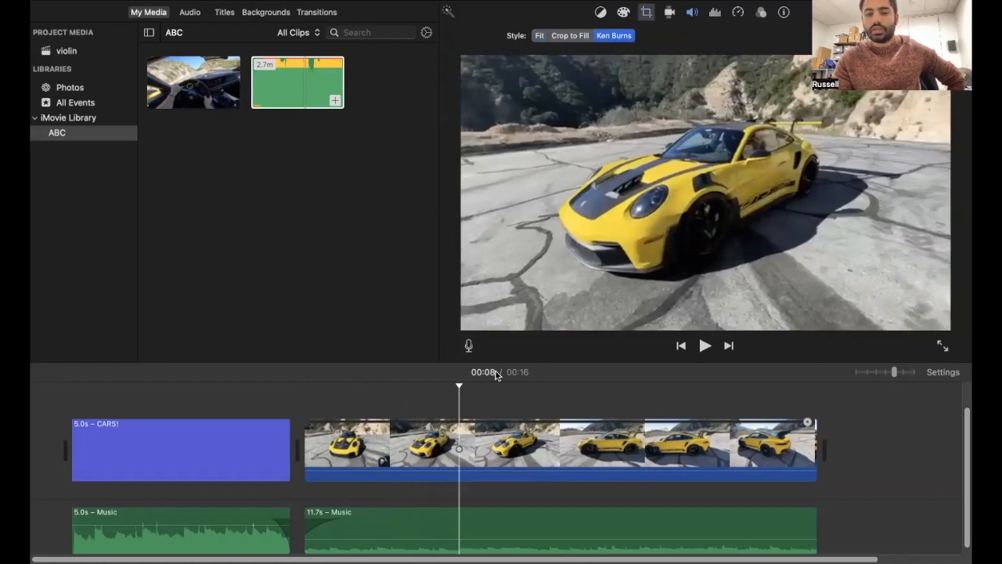
{"action": "left_click", "coordinate": [287, 399]}
{"action": "key", "text": "space"}
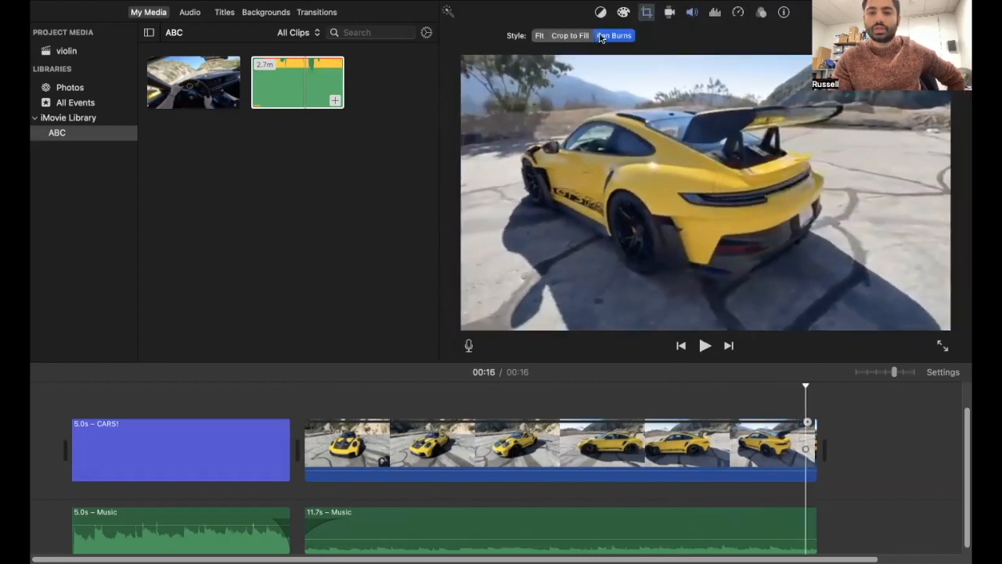
- Return the Porsche clip's crop style to Fit and select the CARS! title clip
{"action": "left_click", "coordinate": [570, 35]}
{"action": "left_click", "coordinate": [540, 36]}
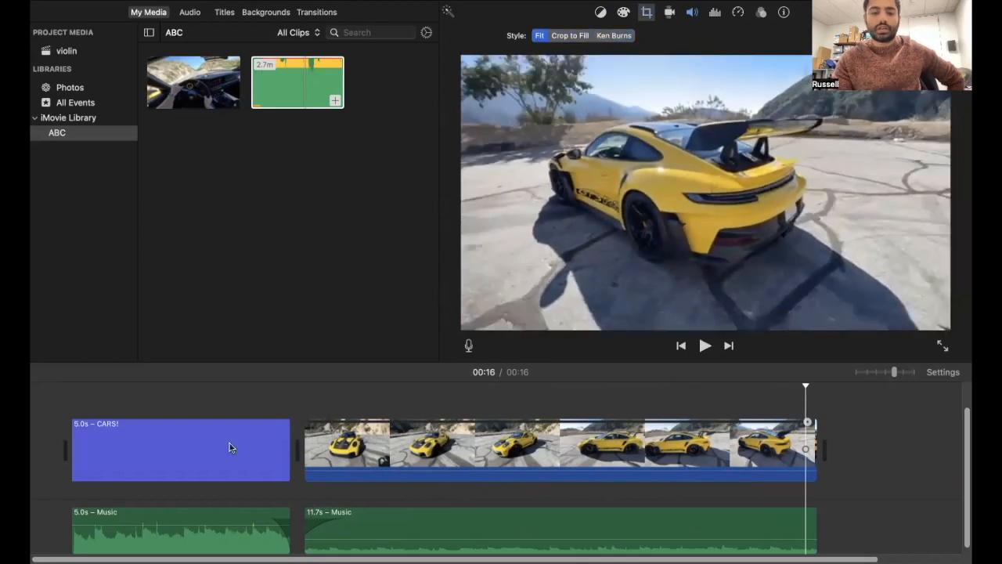
{"action": "left_click", "coordinate": [229, 447]}
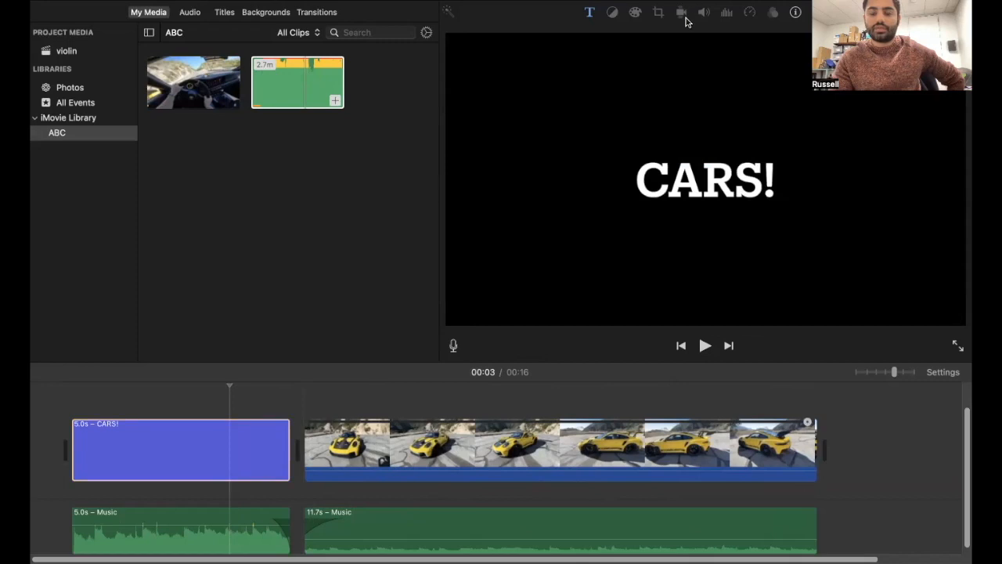
- Apply Ken Burns to the Porsche clip with a smaller End frame around the car's rear, and play the zoom
{"action": "left_click", "coordinate": [462, 441]}
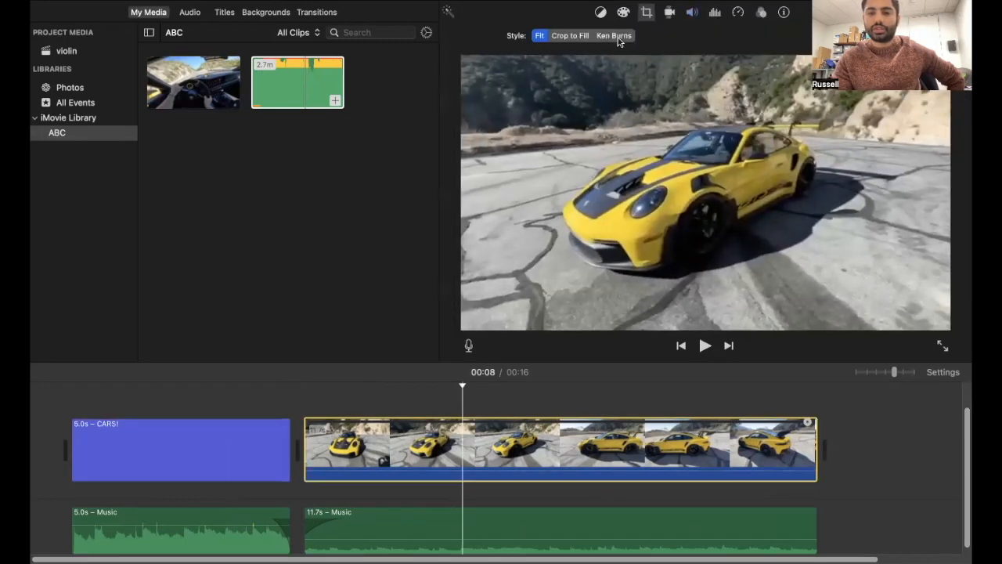
{"action": "left_click", "coordinate": [614, 35]}
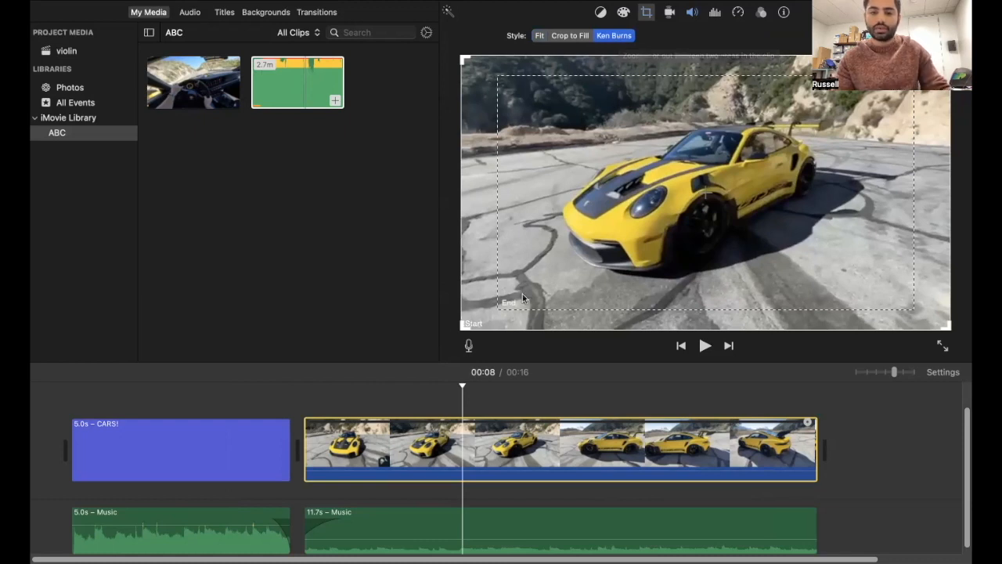
{"action": "left_click_drag", "start_coordinate": [493, 307], "coordinate": [634, 230]}
{"action": "left_click_drag", "start_coordinate": [689, 157], "coordinate": [627, 165]}
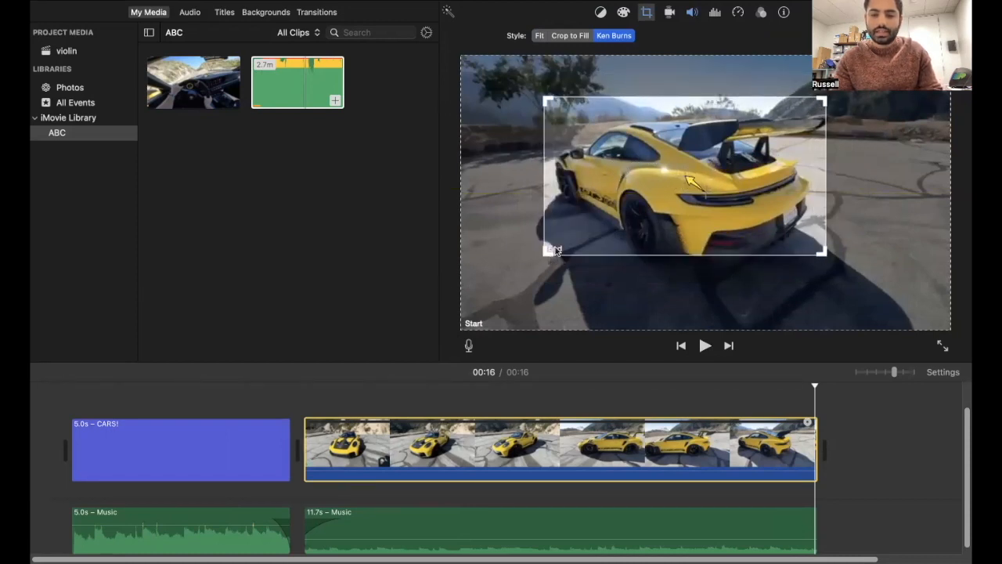
{"action": "left_click_drag", "start_coordinate": [579, 223], "coordinate": [617, 222]}
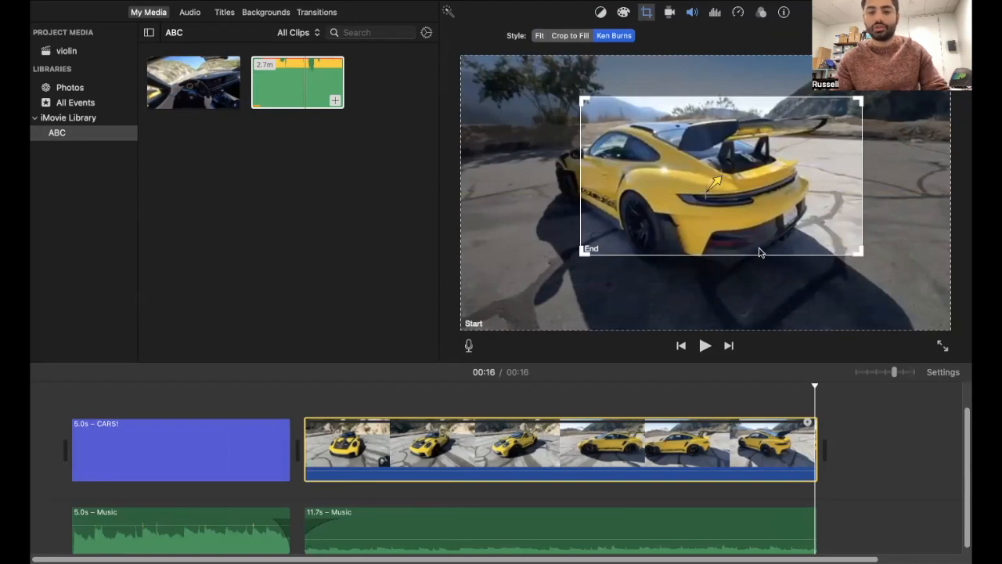
{"action": "left_click", "coordinate": [302, 390]}
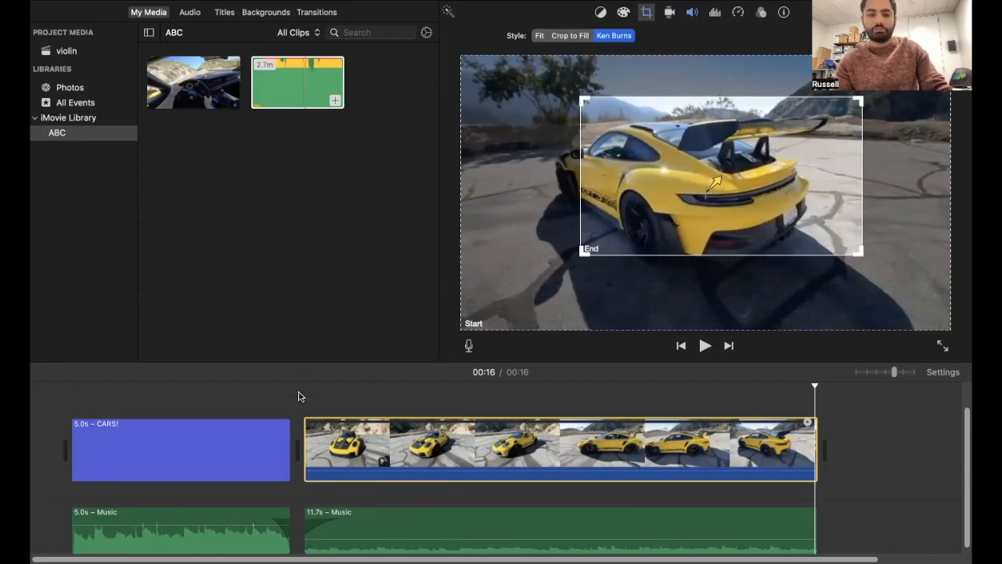
{"action": "key", "text": "space"}
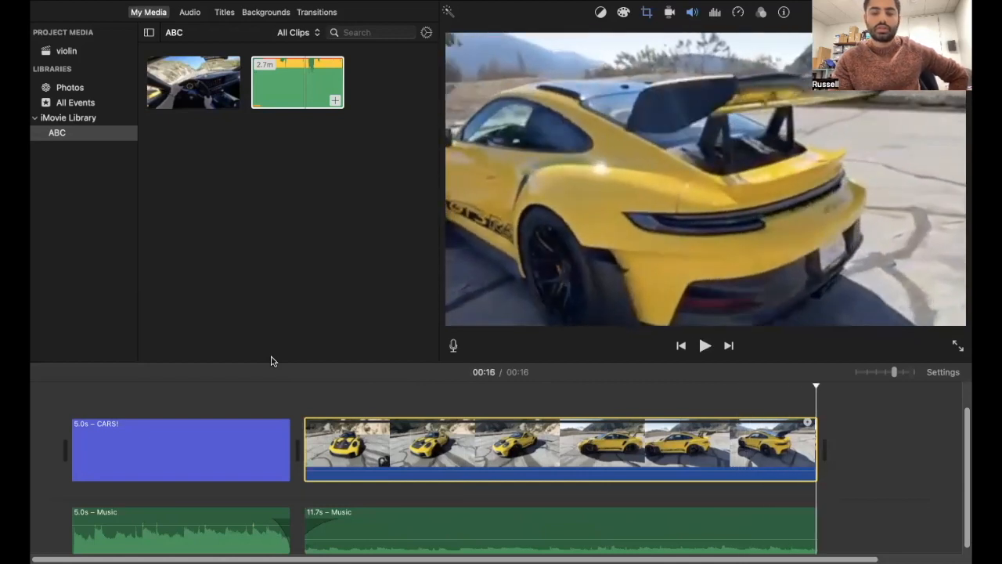
- Shrink and move the Porsche clip's Ken Burns End frame tightly around the rear wheel, and play the zoom
{"action": "left_click", "coordinate": [692, 13]}
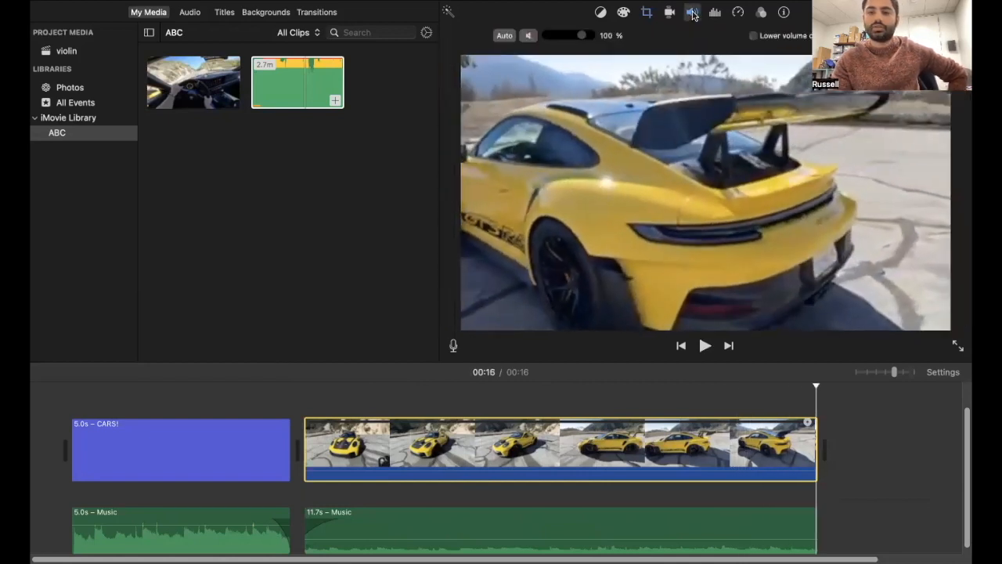
{"action": "left_click", "coordinate": [670, 14]}
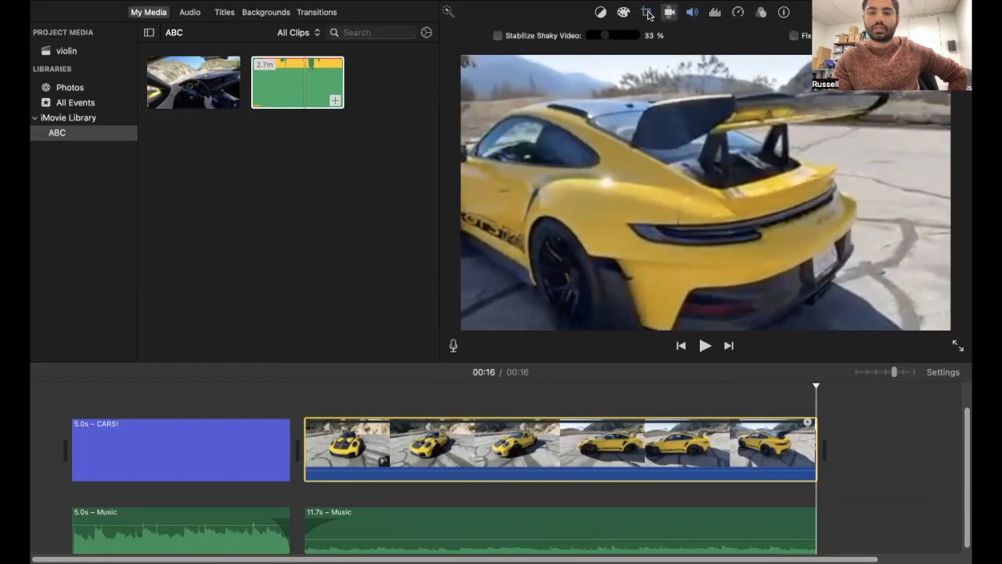
{"action": "left_click", "coordinate": [647, 13]}
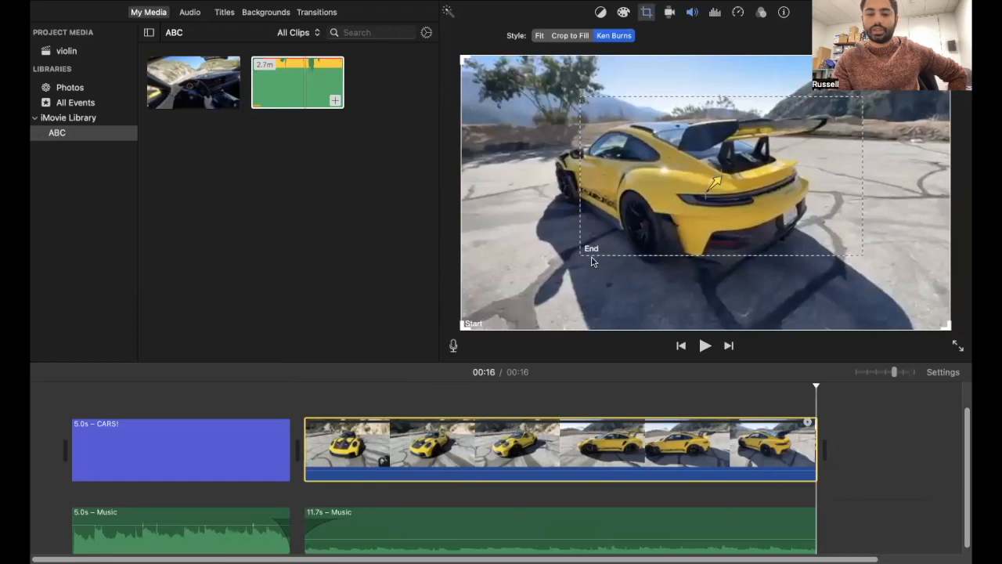
{"action": "left_click_drag", "start_coordinate": [580, 255], "coordinate": [733, 180]}
{"action": "left_click_drag", "start_coordinate": [803, 131], "coordinate": [652, 227]}
{"action": "left_click_drag", "start_coordinate": [702, 199], "coordinate": [664, 210]}
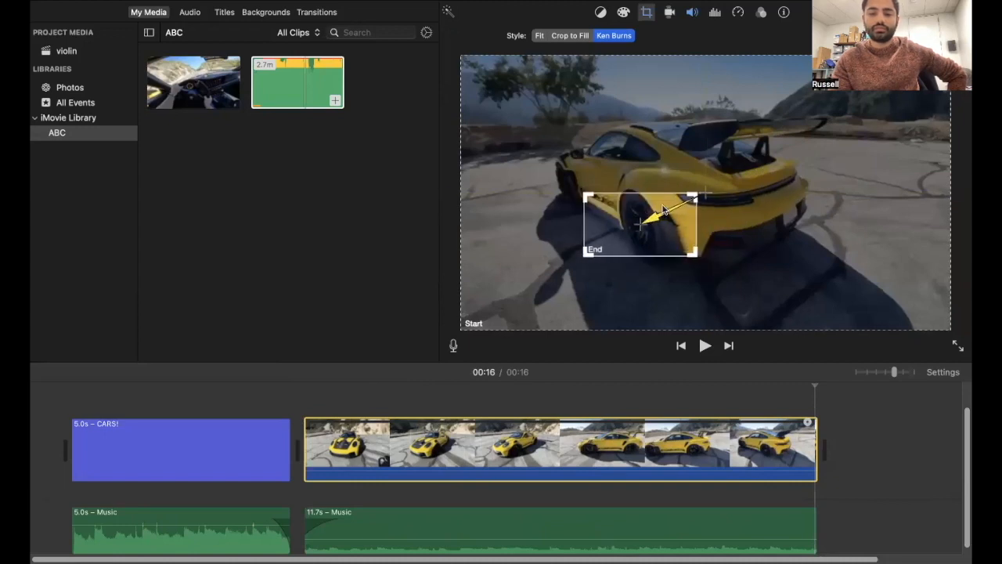
{"action": "left_click", "coordinate": [373, 394]}
{"action": "key", "text": "space"}
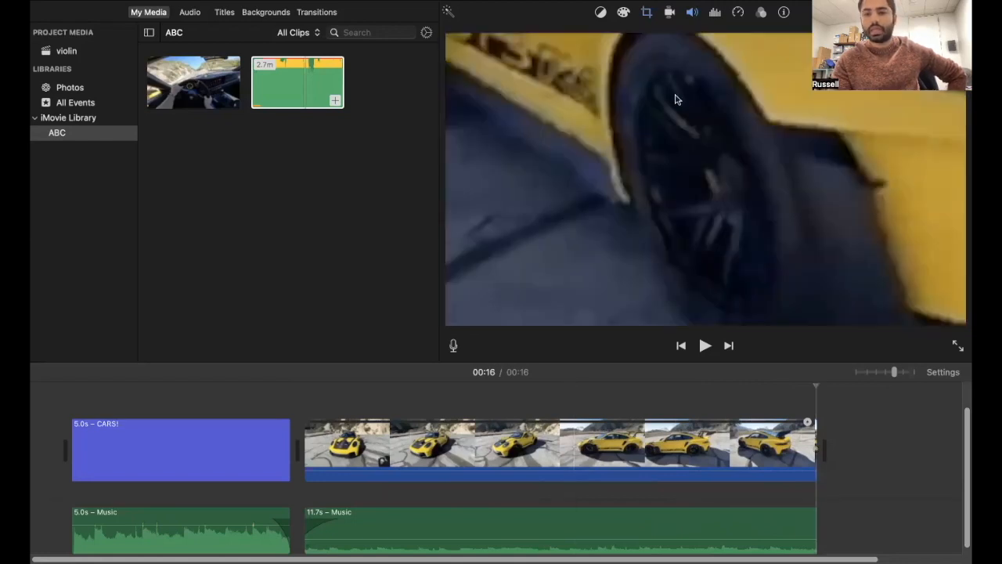
- Return the Porsche clip's crop style to Fit and select the clip in the timeline near its start
{"action": "left_click", "coordinate": [647, 13]}
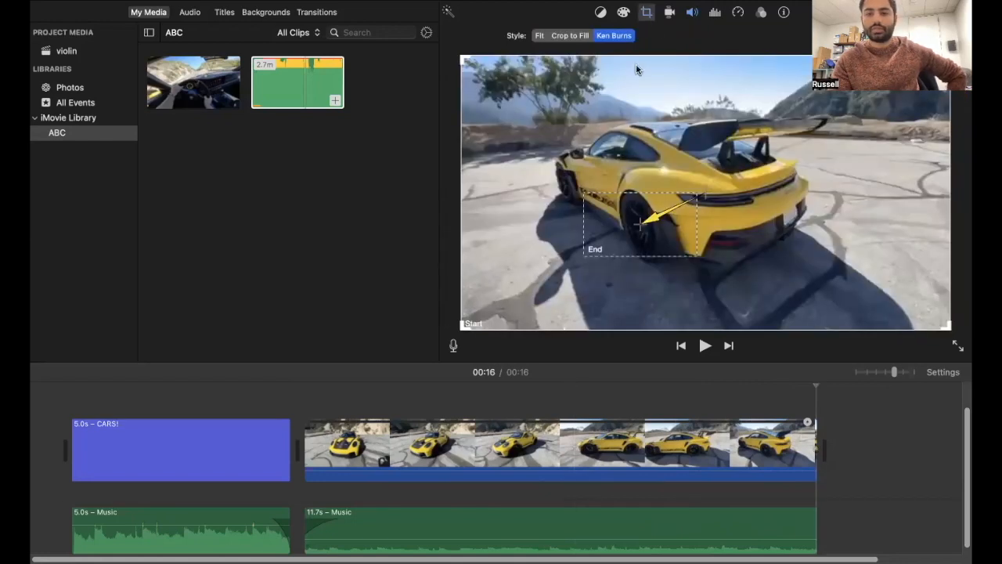
{"action": "left_click", "coordinate": [537, 39]}
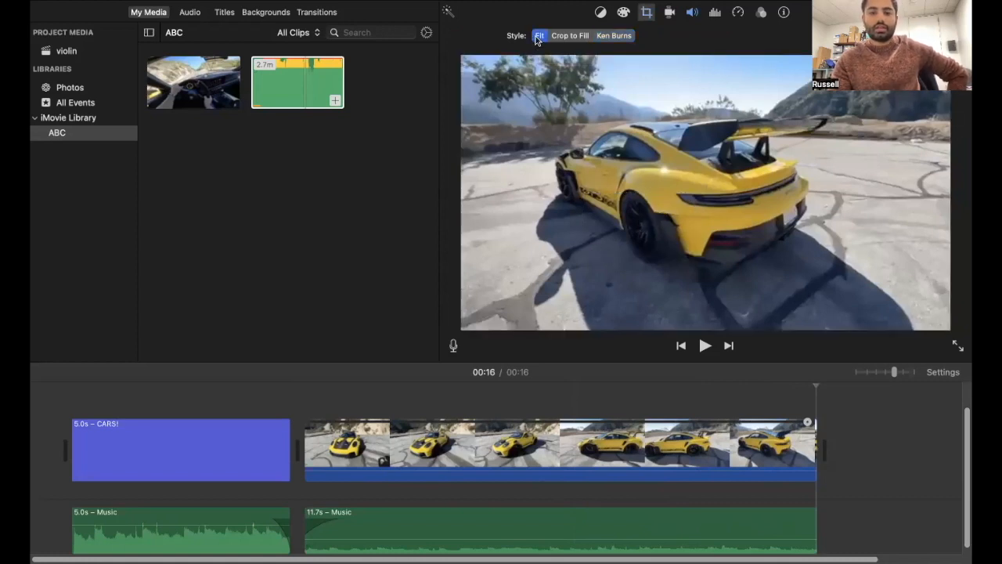
{"action": "left_click", "coordinate": [384, 458]}
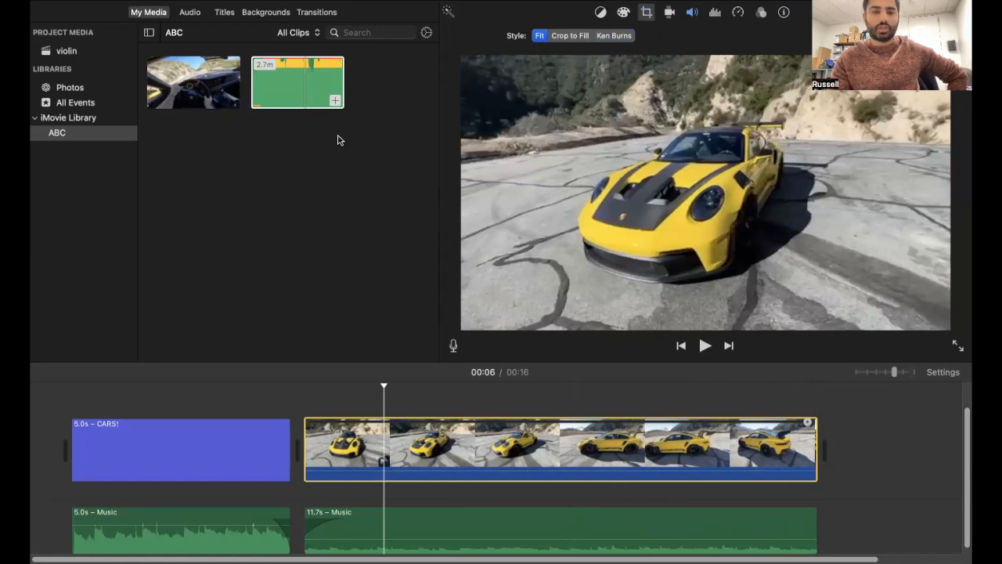
{"action": "left_click", "coordinate": [267, 97]}
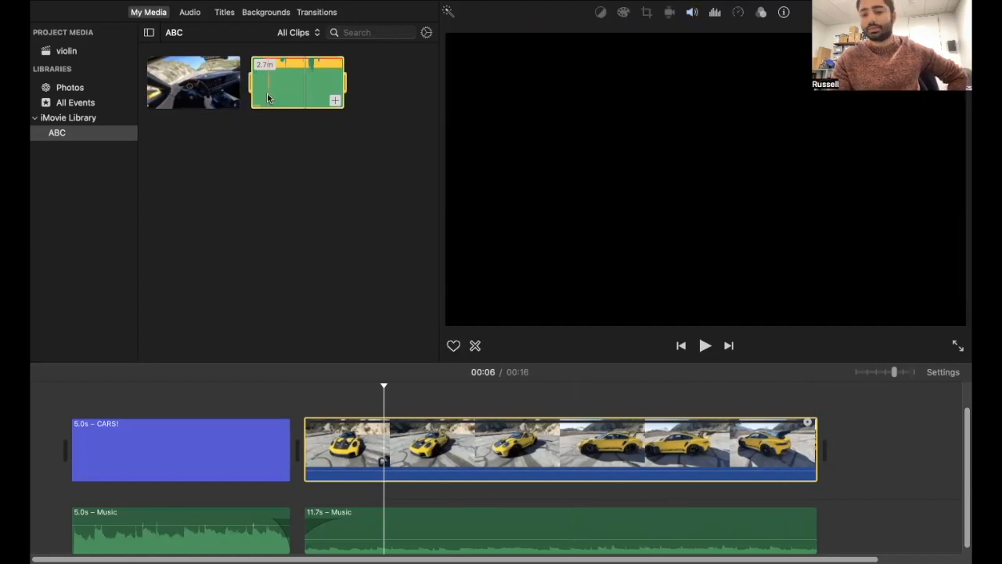
{"action": "left_click", "coordinate": [351, 300]}
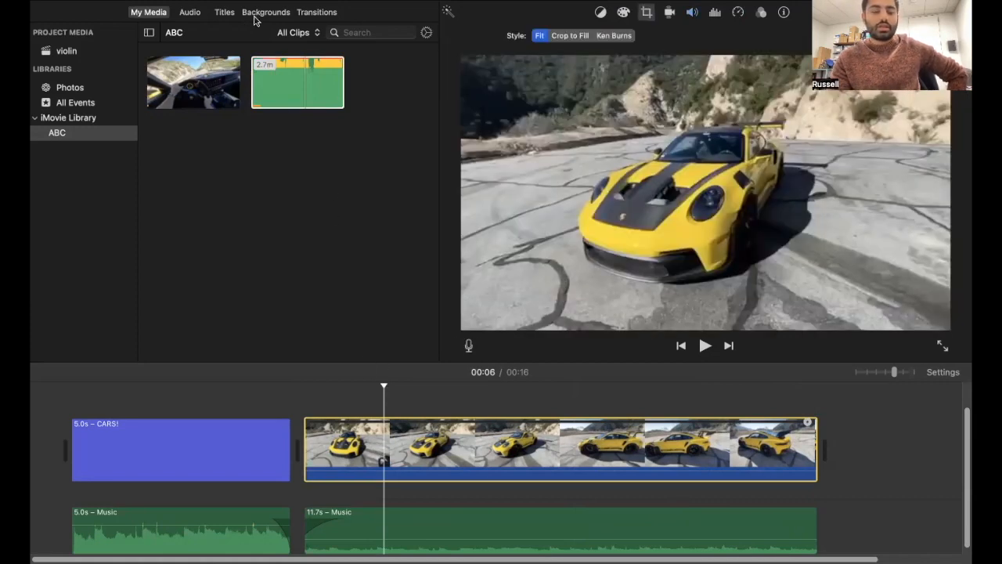
- Add a Cross Dissolve transition between the CARS! title and the Porsche clip, and play across it
{"action": "left_click", "coordinate": [308, 14]}
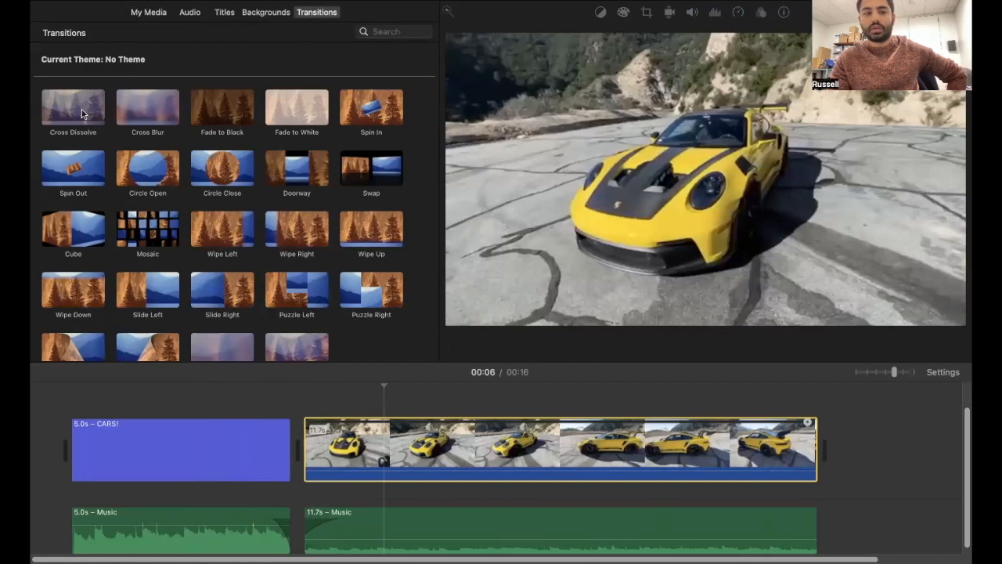
{"action": "left_click_drag", "start_coordinate": [82, 115], "coordinate": [256, 457]}
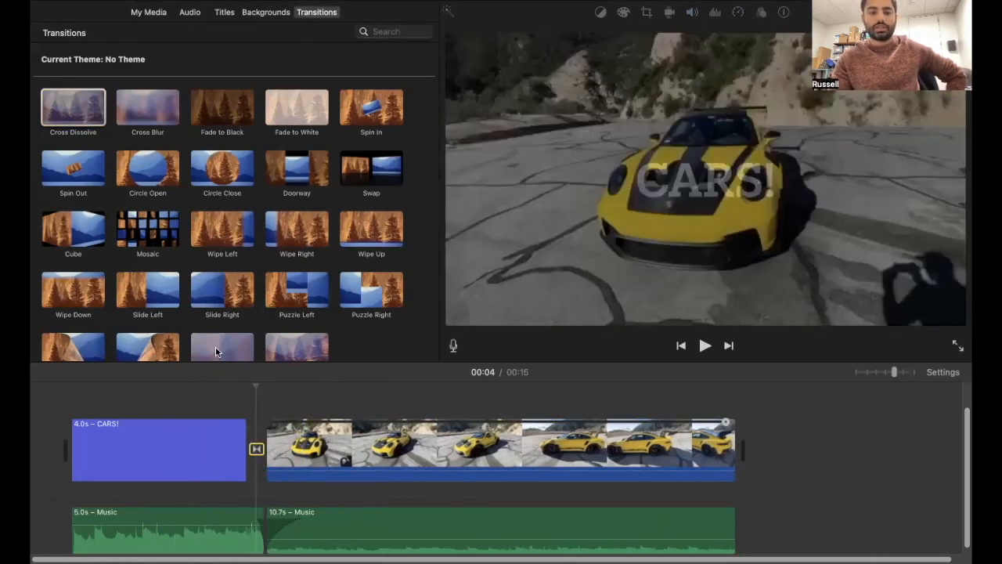
{"action": "left_click", "coordinate": [230, 399]}
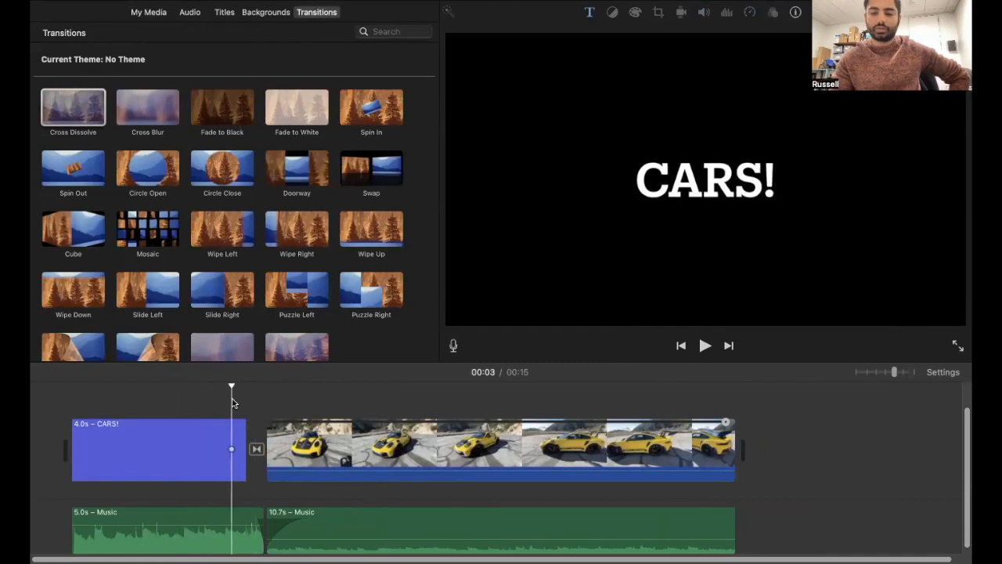
{"action": "key", "text": "space"}
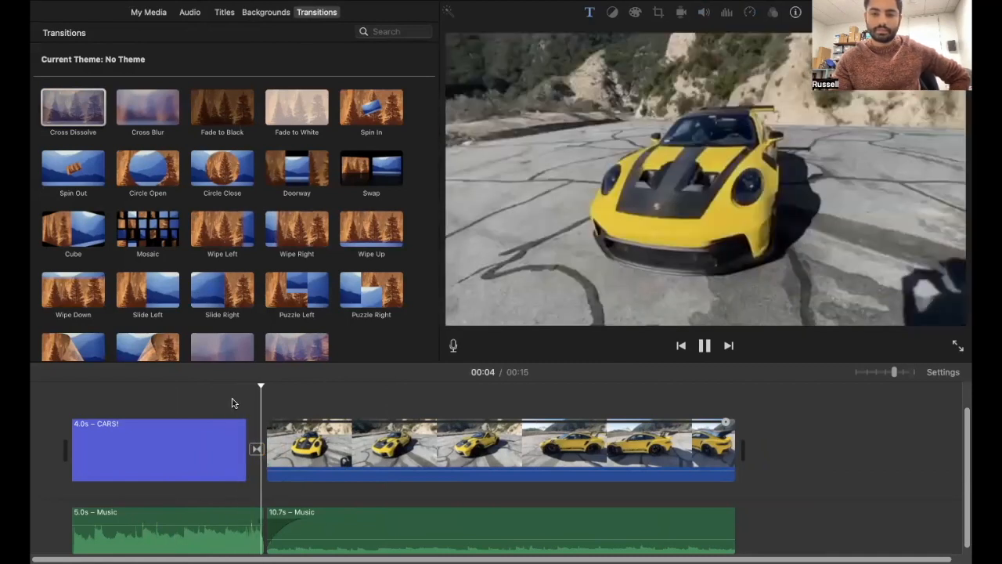
{"action": "key", "text": "space"}
- Try to replace the Cross Dissolve between the CARS! title and the Porsche clip with Cross Blur, and play across it
{"action": "left_click_drag", "start_coordinate": [153, 117], "coordinate": [261, 473]}
{"action": "left_click", "coordinate": [257, 448]}
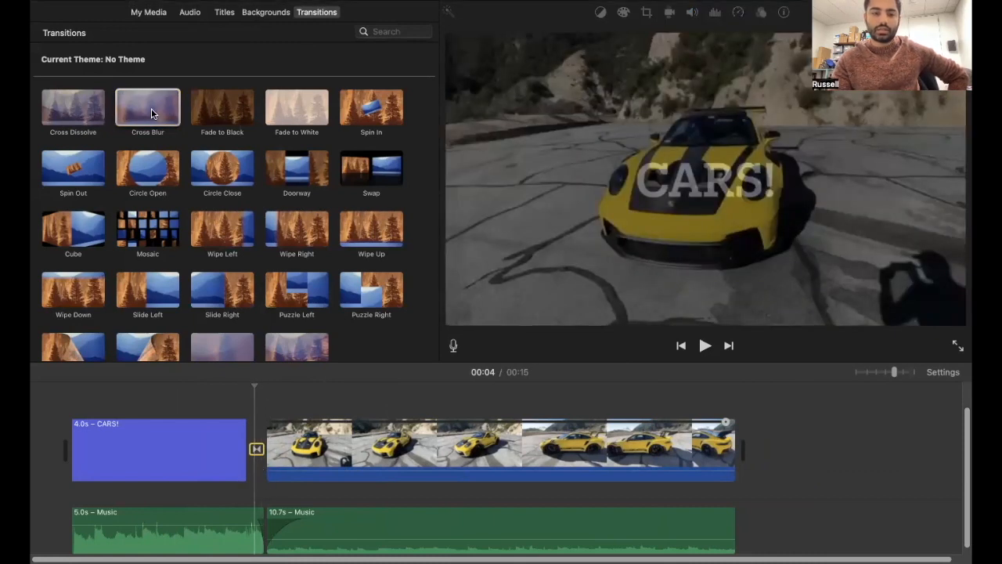
{"action": "left_click_drag", "start_coordinate": [151, 108], "coordinate": [256, 460]}
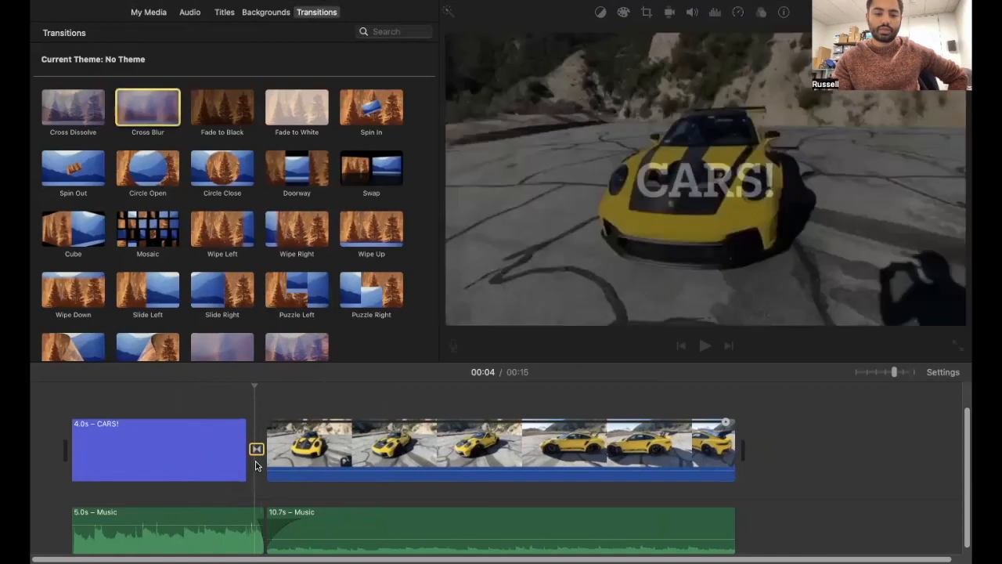
{"action": "left_click_drag", "start_coordinate": [161, 114], "coordinate": [267, 467]}
{"action": "key", "text": "space"}
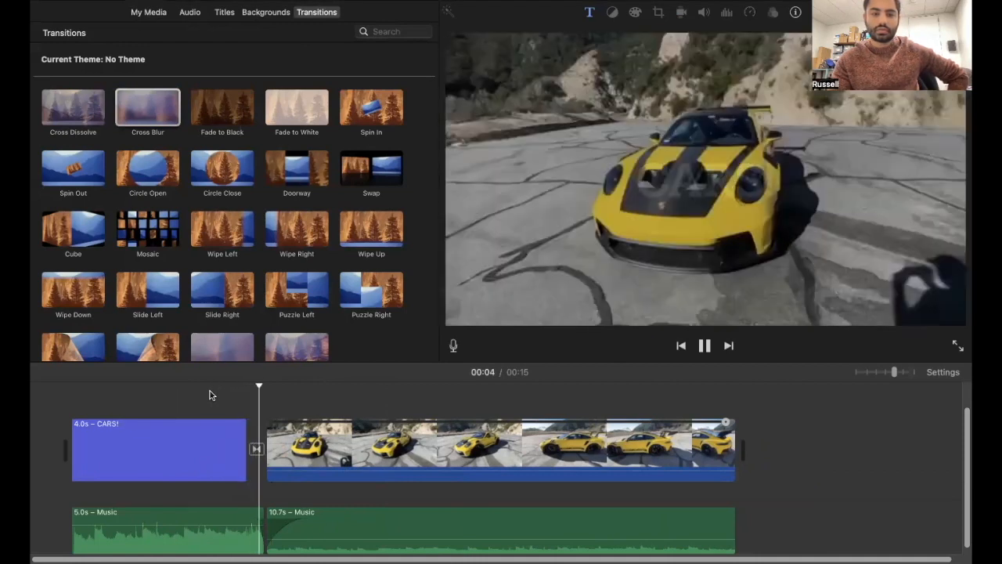
- Try to remove the transition between the CARS! title and the Porsche clip, and try Fade to Black in its place
{"action": "left_click", "coordinate": [257, 450]}
{"action": "right_click", "coordinate": [257, 452]}
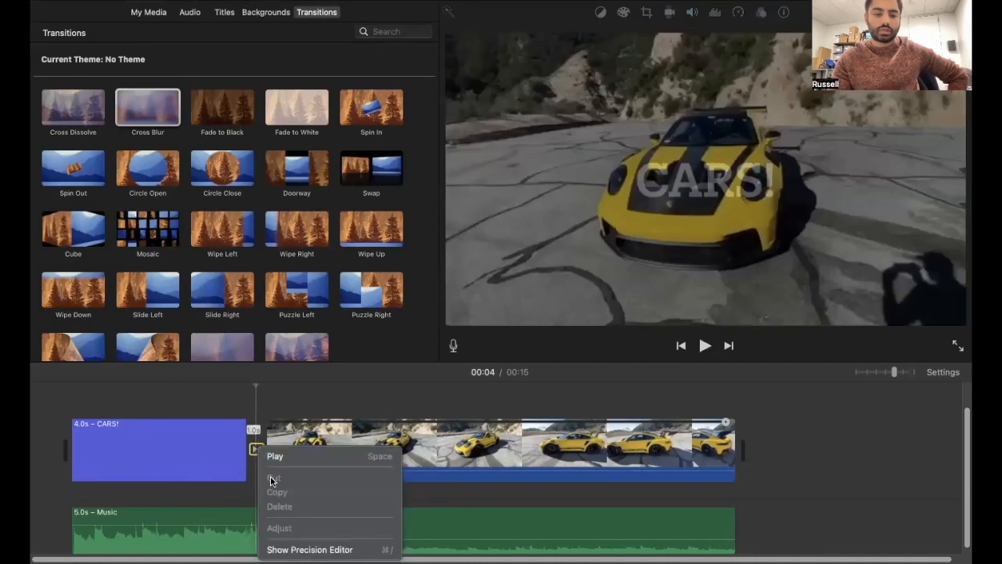
{"action": "left_click", "coordinate": [256, 451]}
{"action": "left_click_drag", "start_coordinate": [257, 451], "coordinate": [296, 264]}
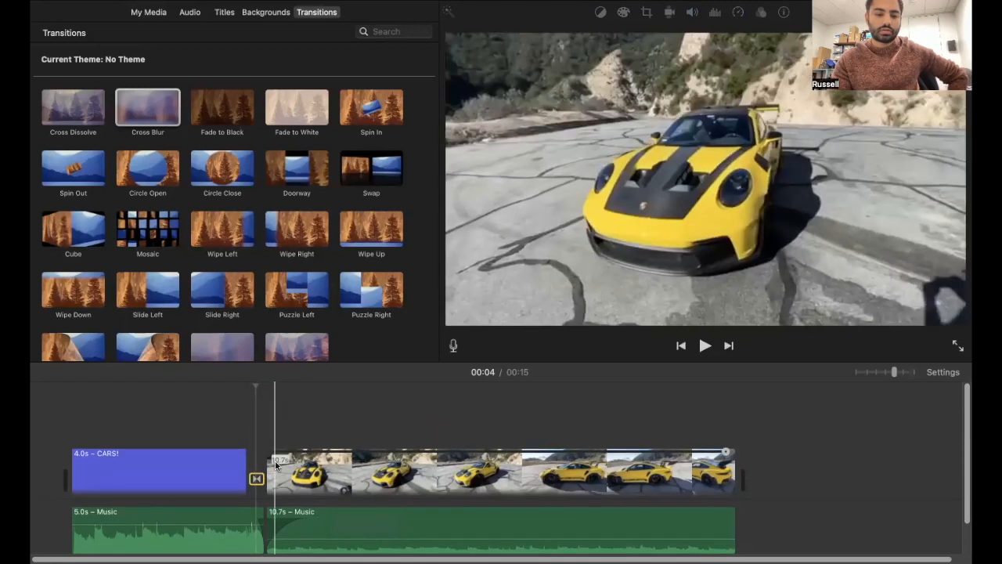
{"action": "right_click", "coordinate": [251, 443]}
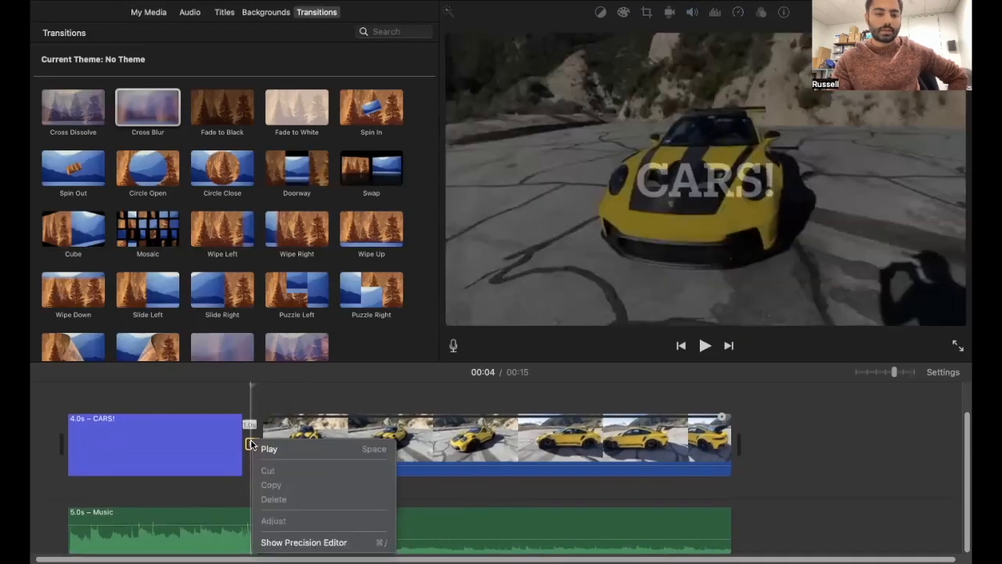
{"action": "key", "text": "Escape"}
{"action": "left_click", "coordinate": [212, 108]}
{"action": "left_click_drag", "start_coordinate": [212, 108], "coordinate": [245, 454]}
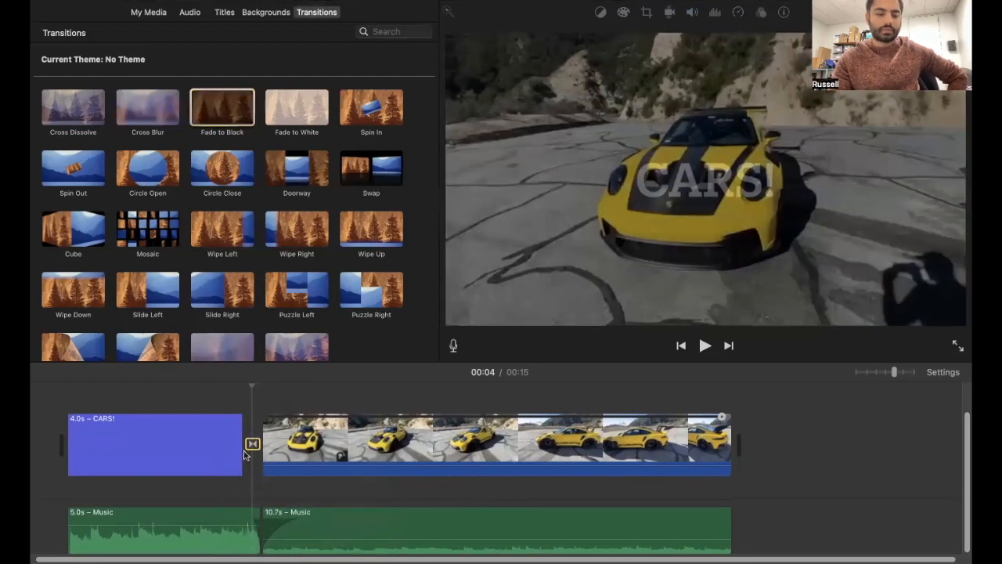
- Replace the transition between the CARS! title and the Porsche clip with Cross Blur, and play across it
{"action": "left_click", "coordinate": [236, 456]}
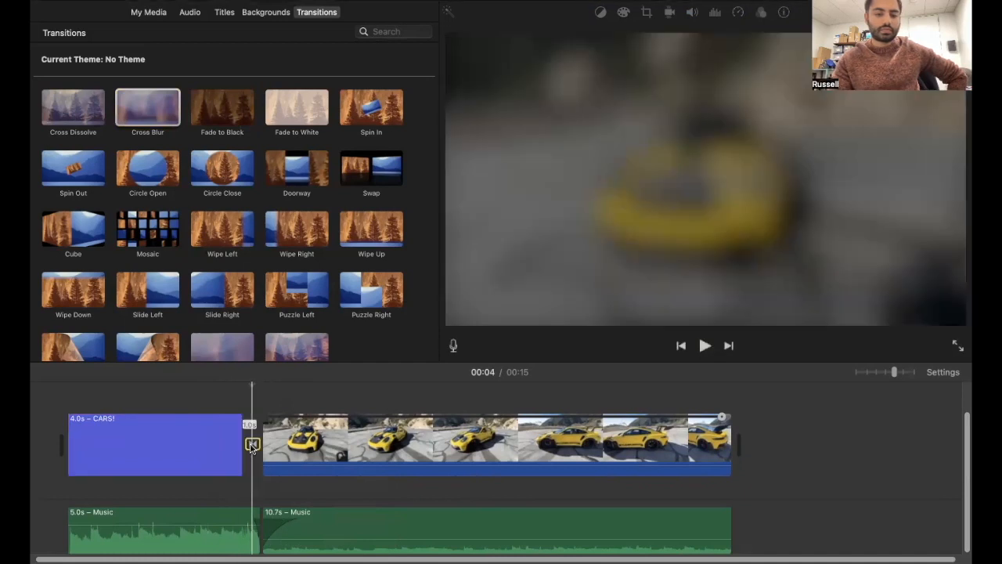
{"action": "key", "text": "space"}
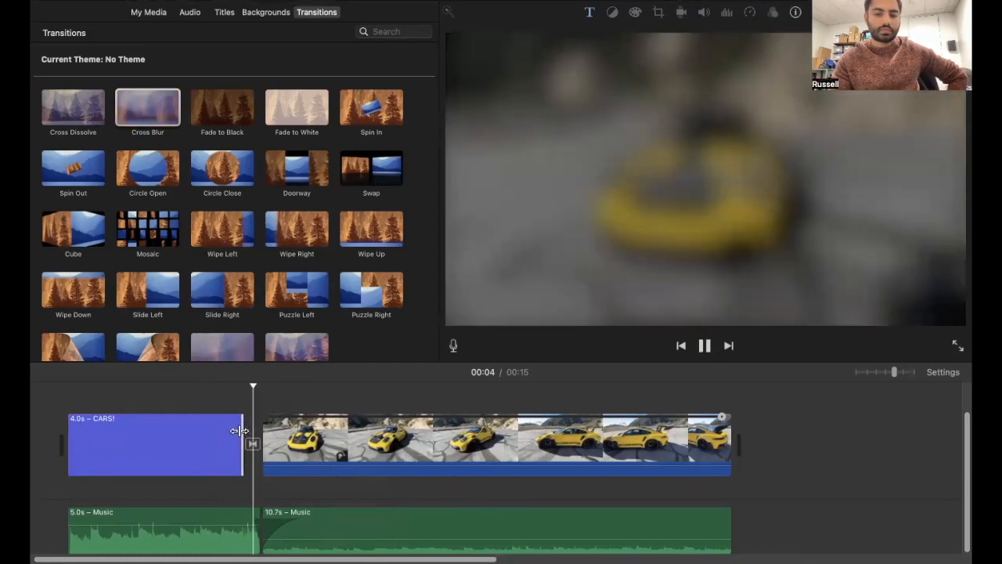
{"action": "key", "text": "space"}
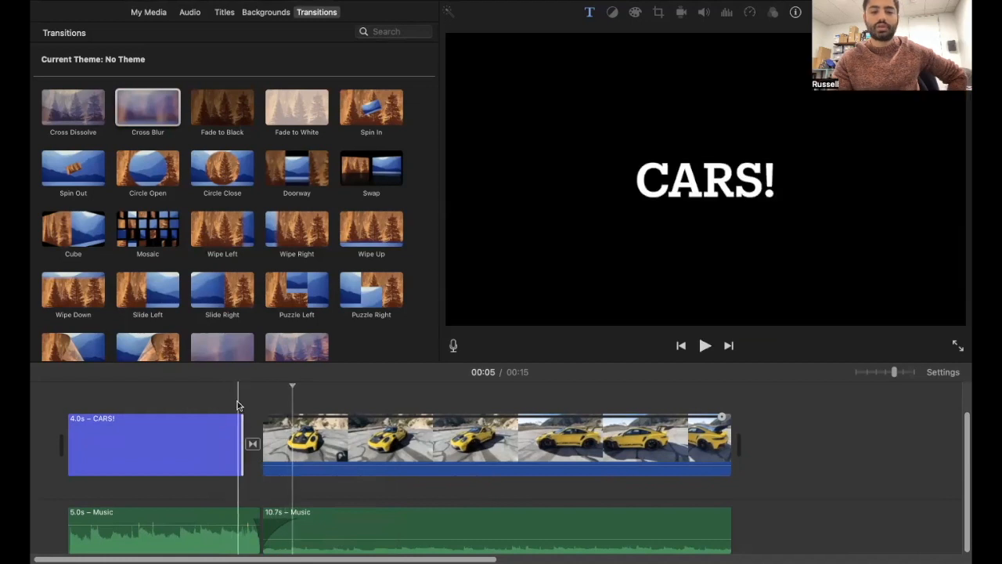
{"action": "key", "text": "space"}
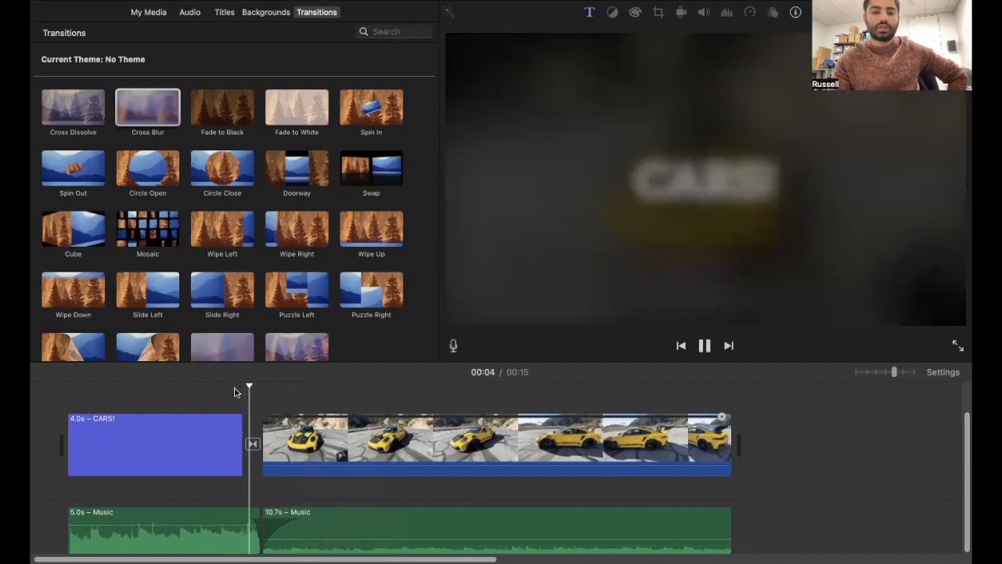
{"action": "key", "text": "space"}
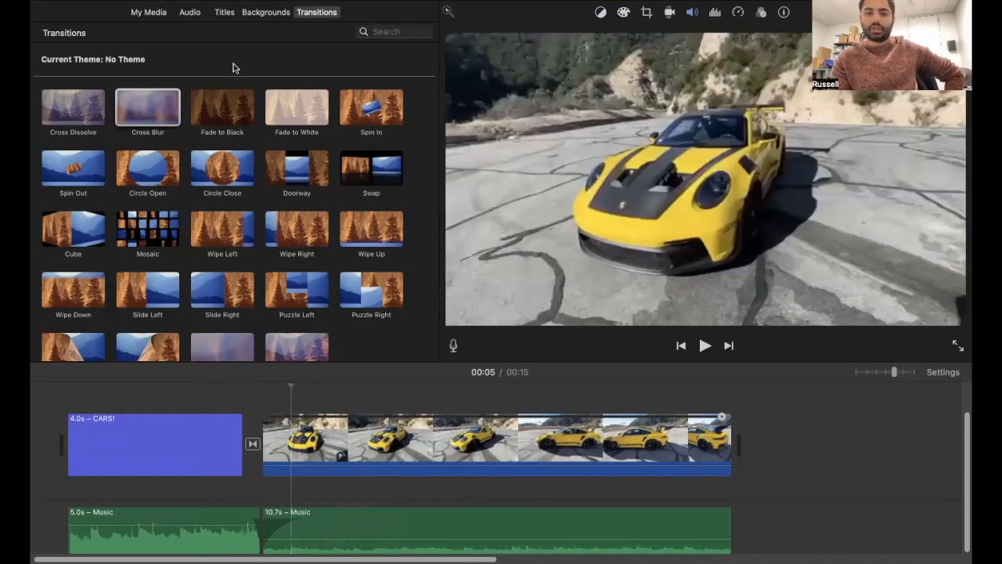
- Examine the available maps and backgrounds, titles and audio sources, and return to the ABC event's media
{"action": "left_click", "coordinate": [266, 12]}
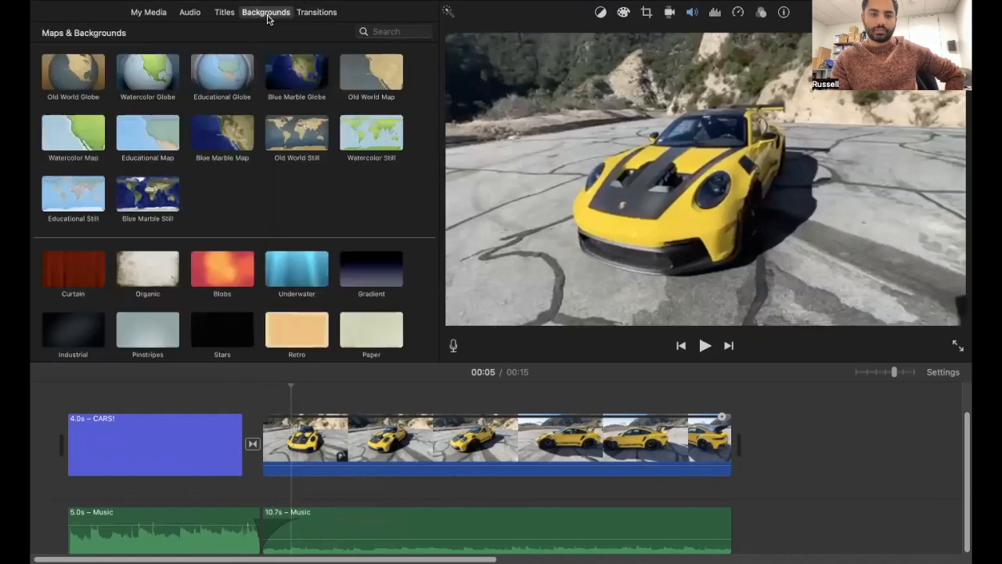
{"action": "scroll", "coordinate": [227, 153], "scroll_direction": "up", "scroll_amount": 2}
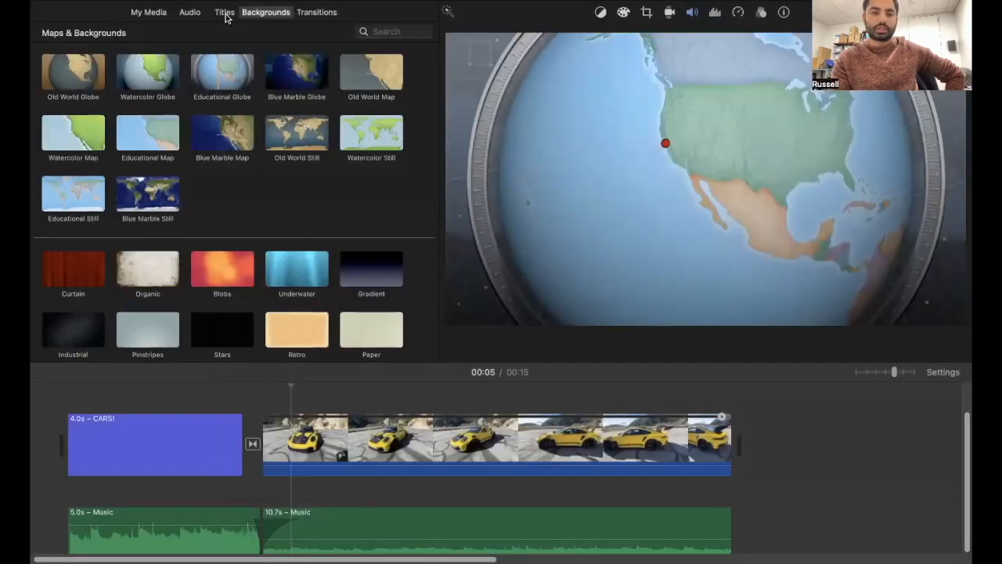
{"action": "left_click", "coordinate": [225, 13]}
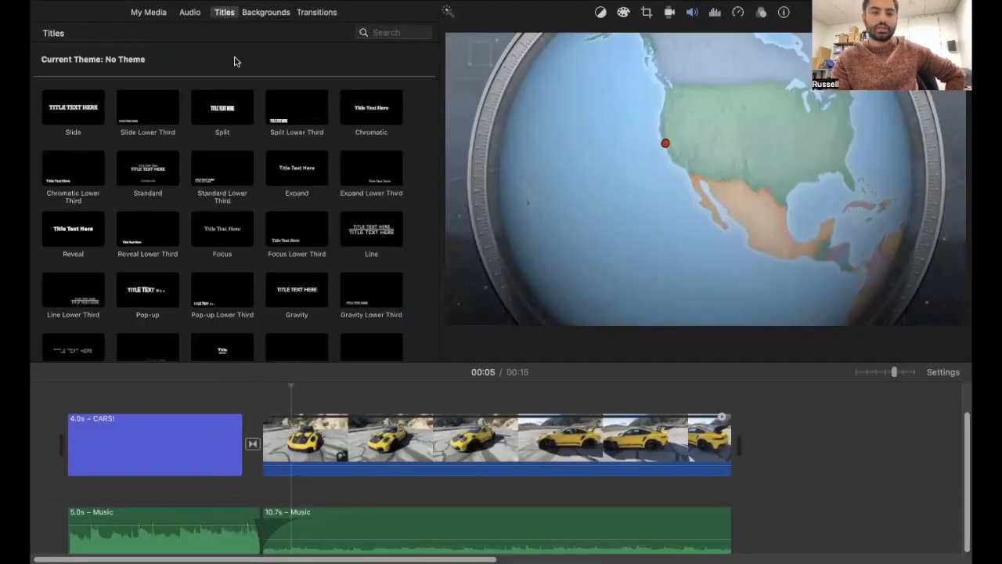
{"action": "left_click", "coordinate": [259, 13]}
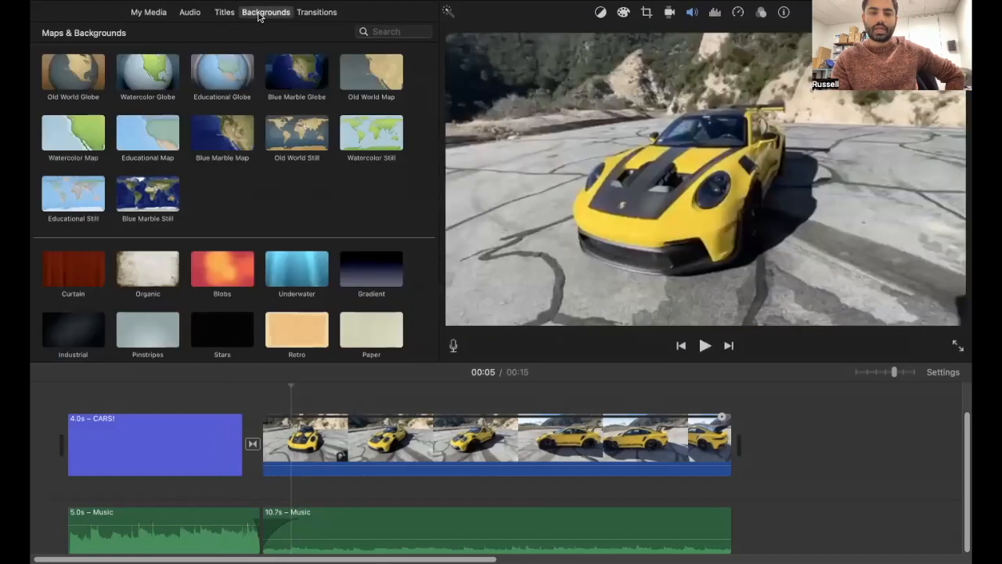
{"action": "scroll", "coordinate": [239, 133], "scroll_direction": "down", "scroll_amount": 5}
{"action": "scroll", "coordinate": [227, 133], "scroll_direction": "down", "scroll_amount": 3}
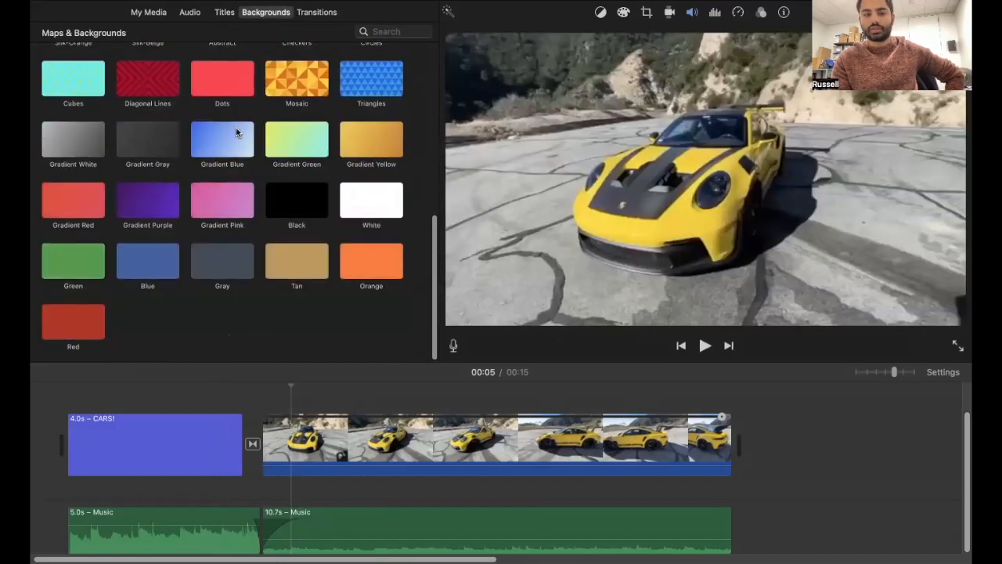
{"action": "scroll", "coordinate": [180, 79], "scroll_direction": "up", "scroll_amount": 8}
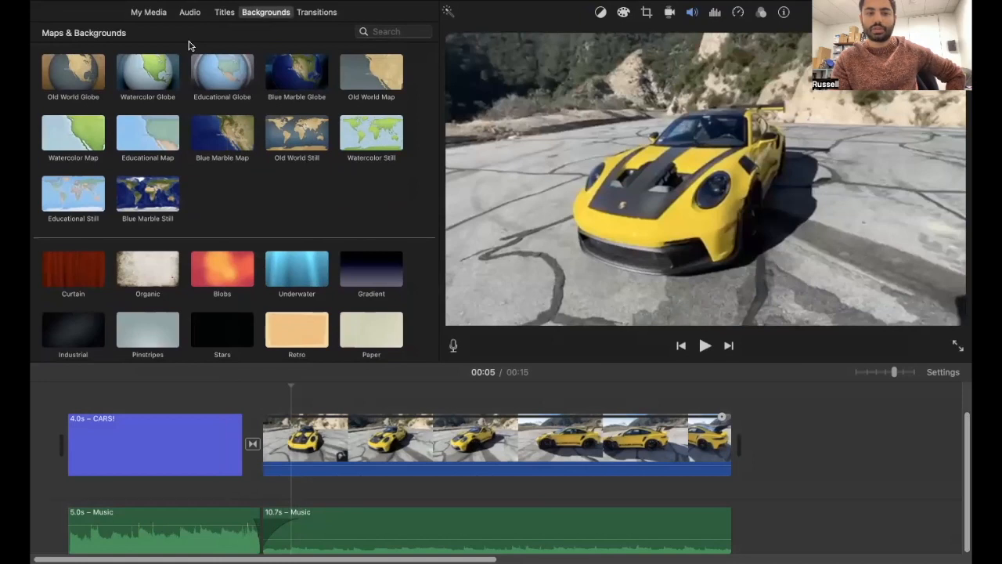
{"action": "left_click", "coordinate": [188, 14]}
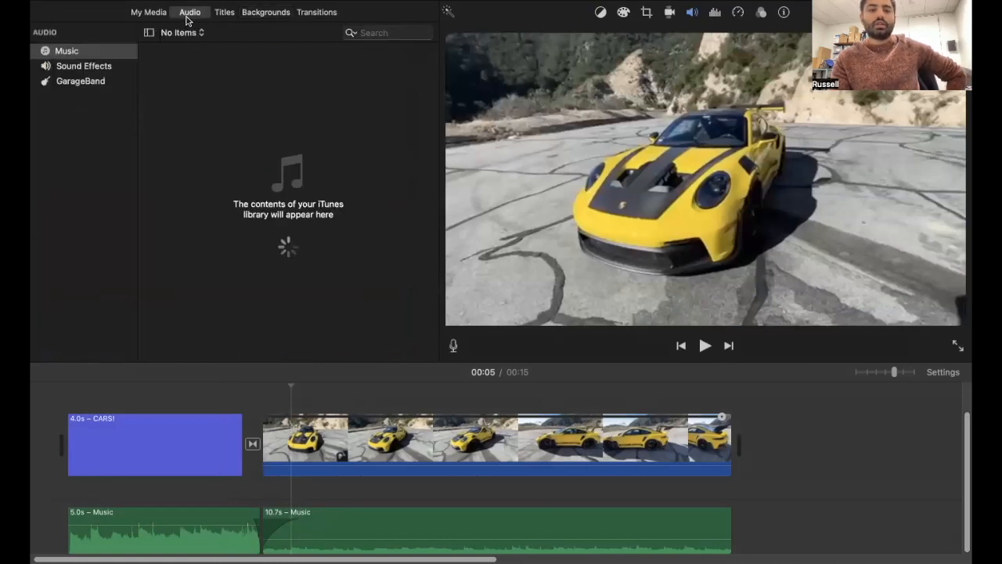
{"action": "left_click", "coordinate": [153, 11]}
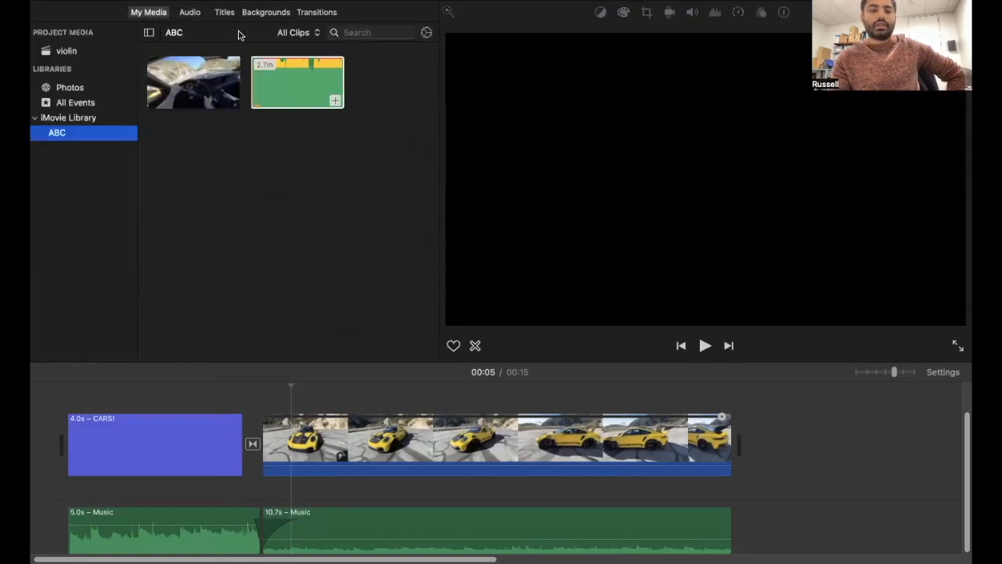
{"action": "left_click", "coordinate": [247, 114]}
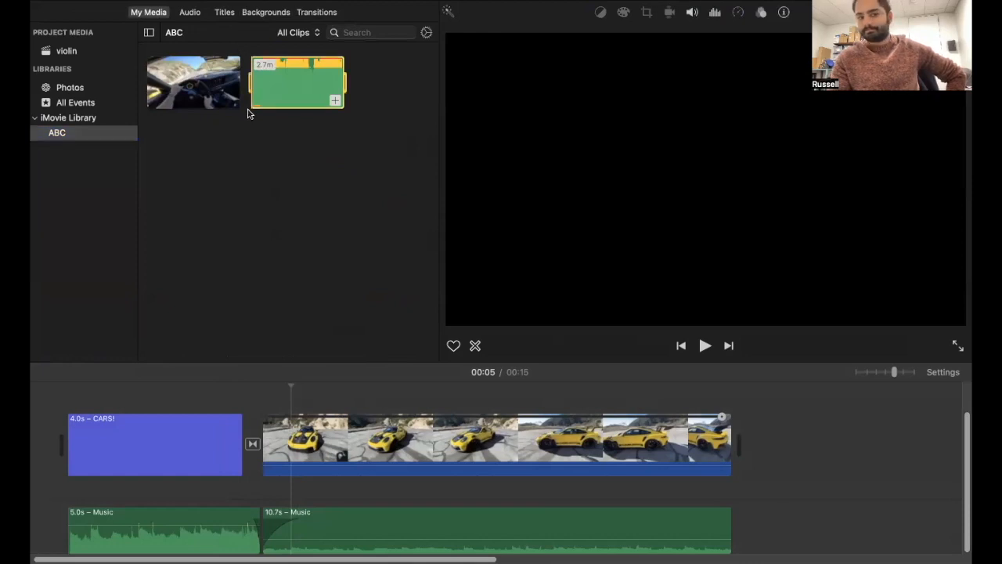